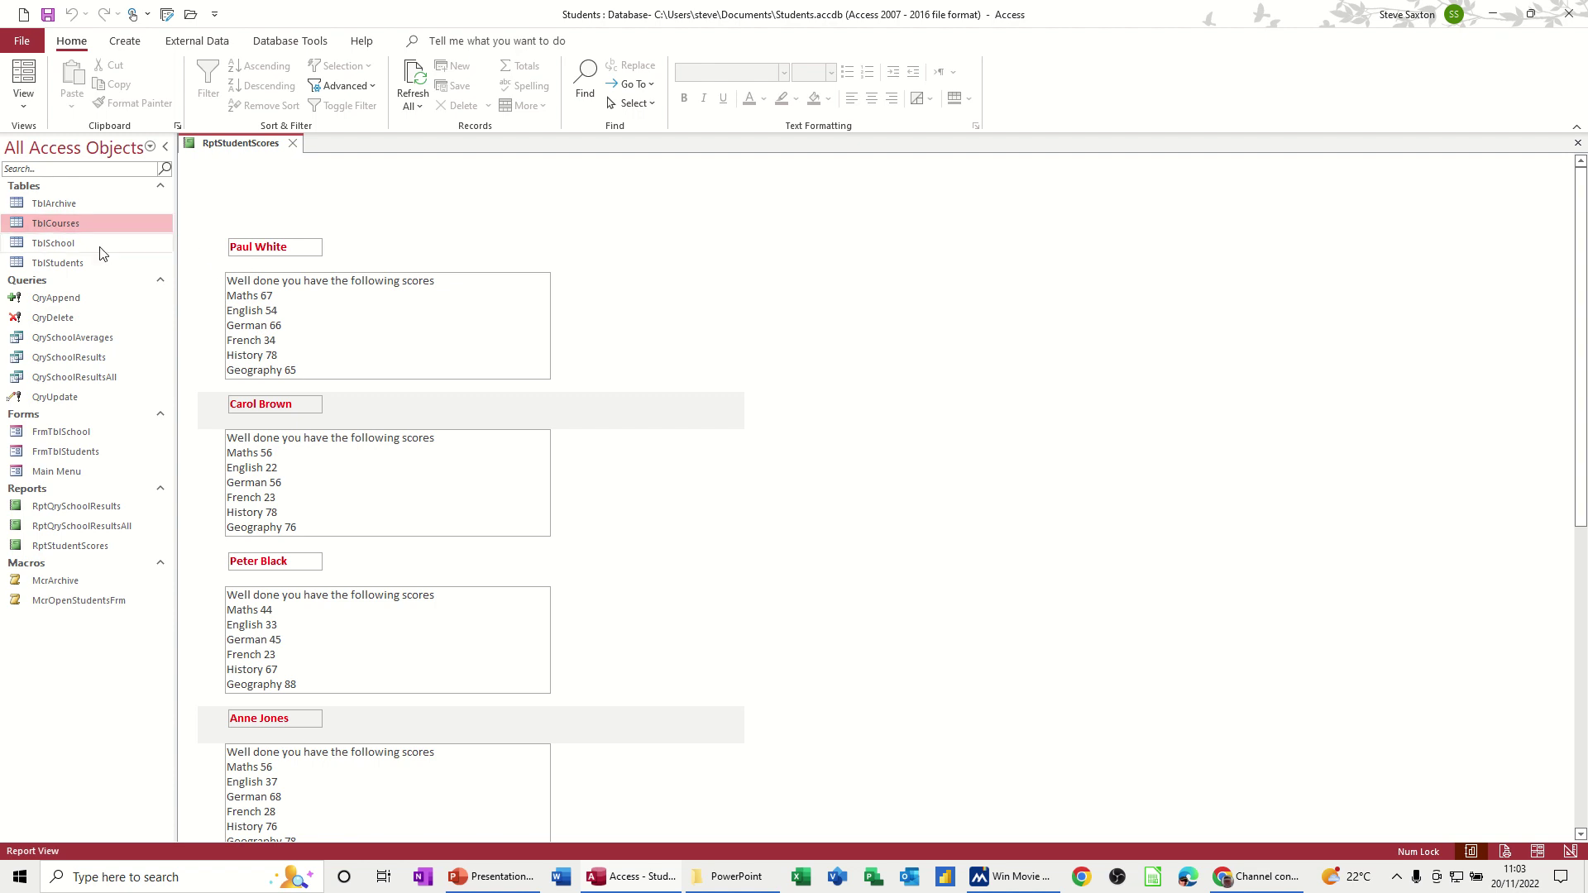
Open TblCourses to compare its scores with the finished report, then close the table.
double_click(65, 227)
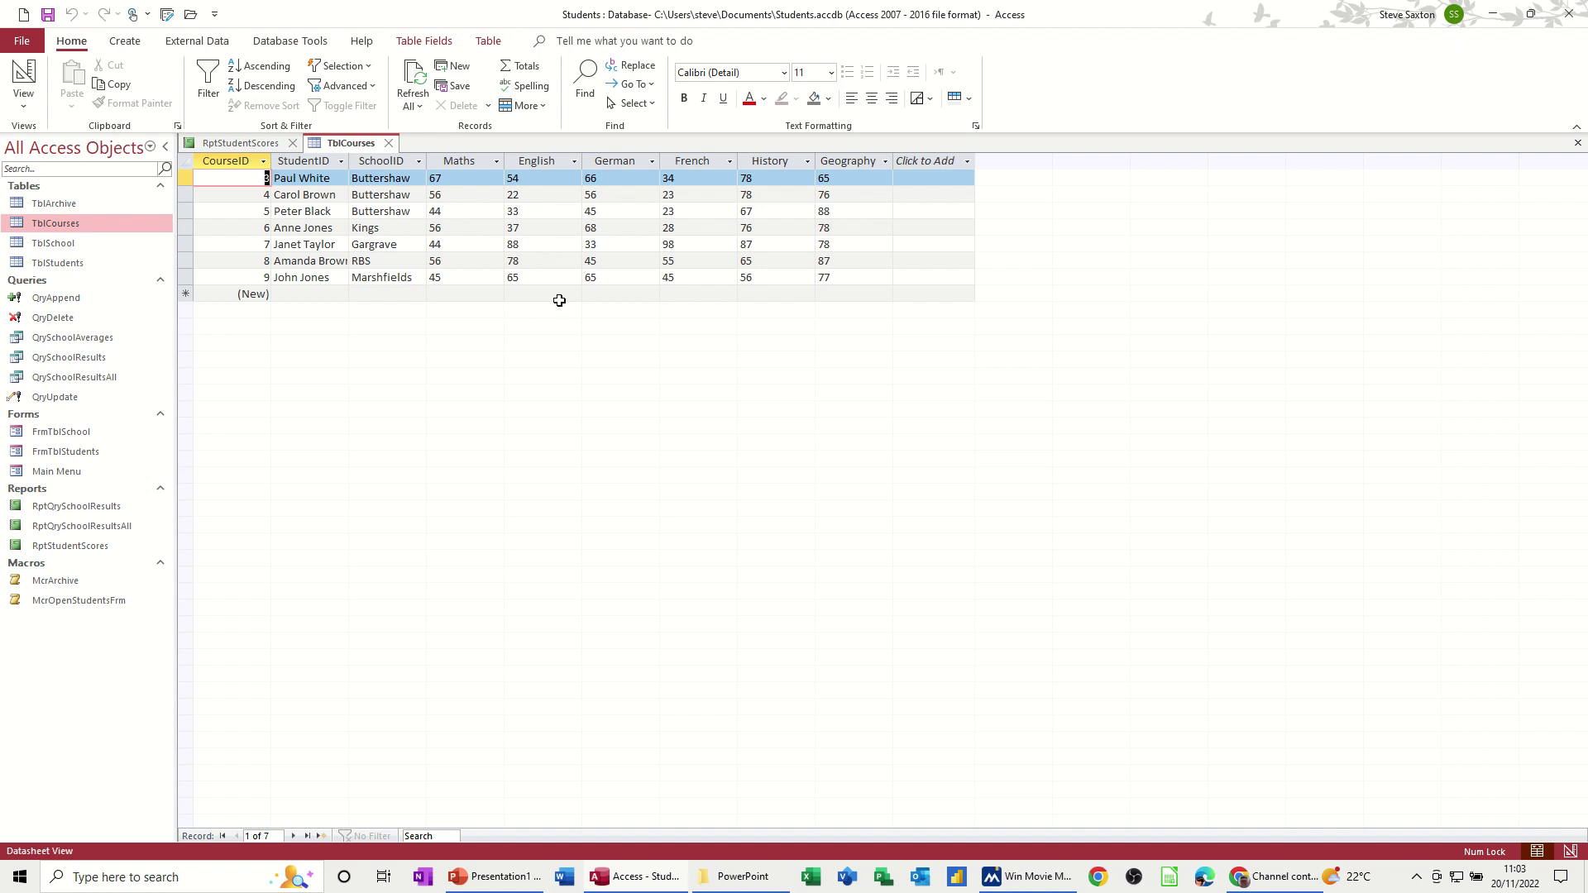
left_click(391, 142)
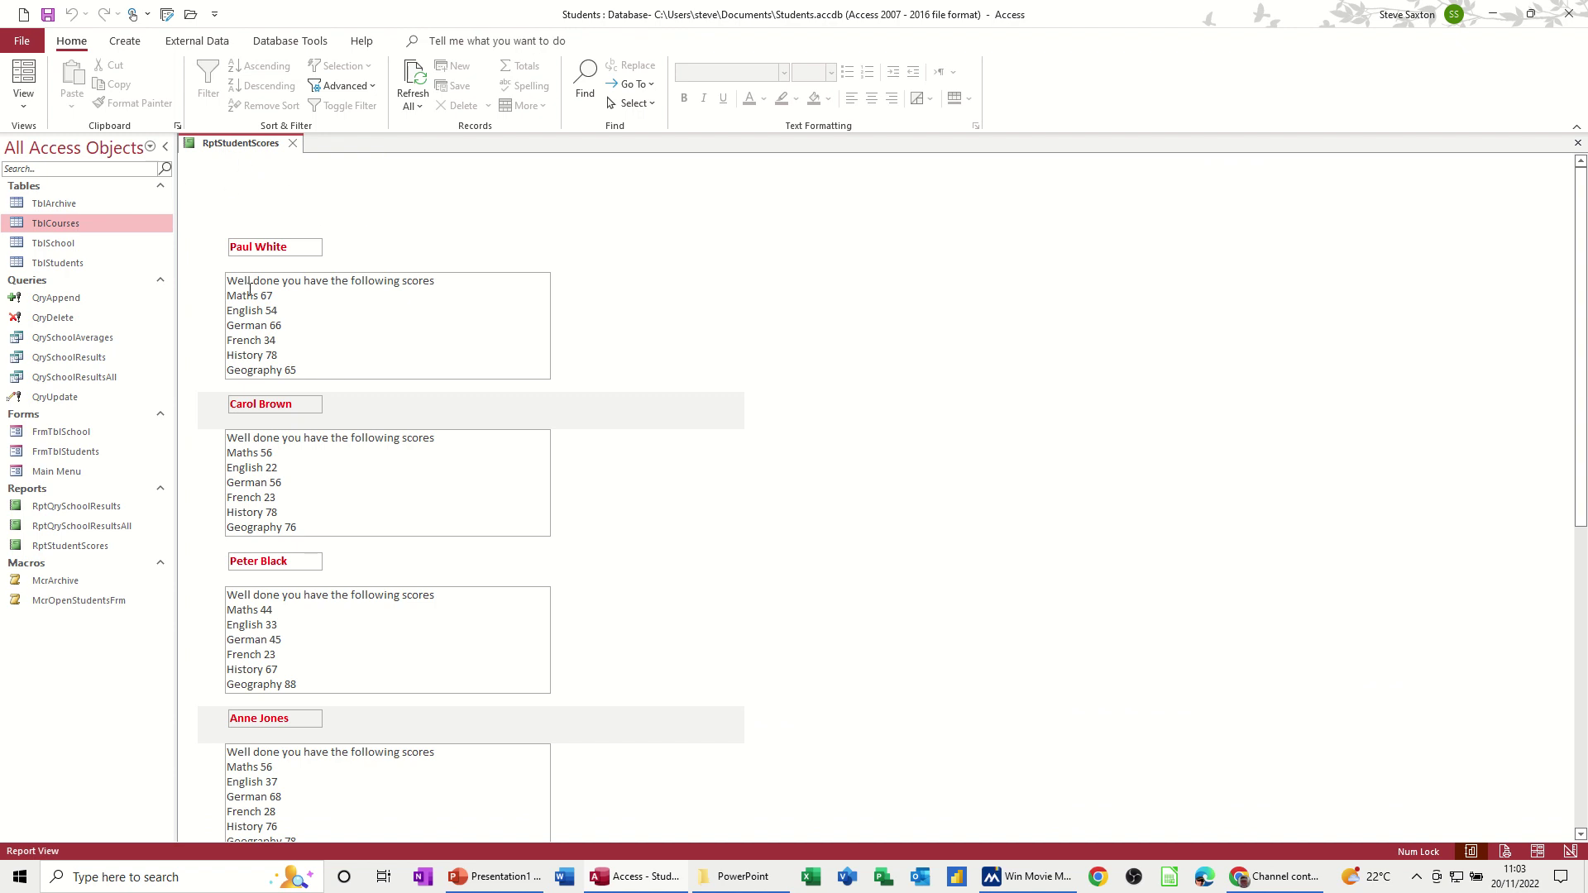
Close the finished student scores report and start a new report in Design View.
left_click(296, 146)
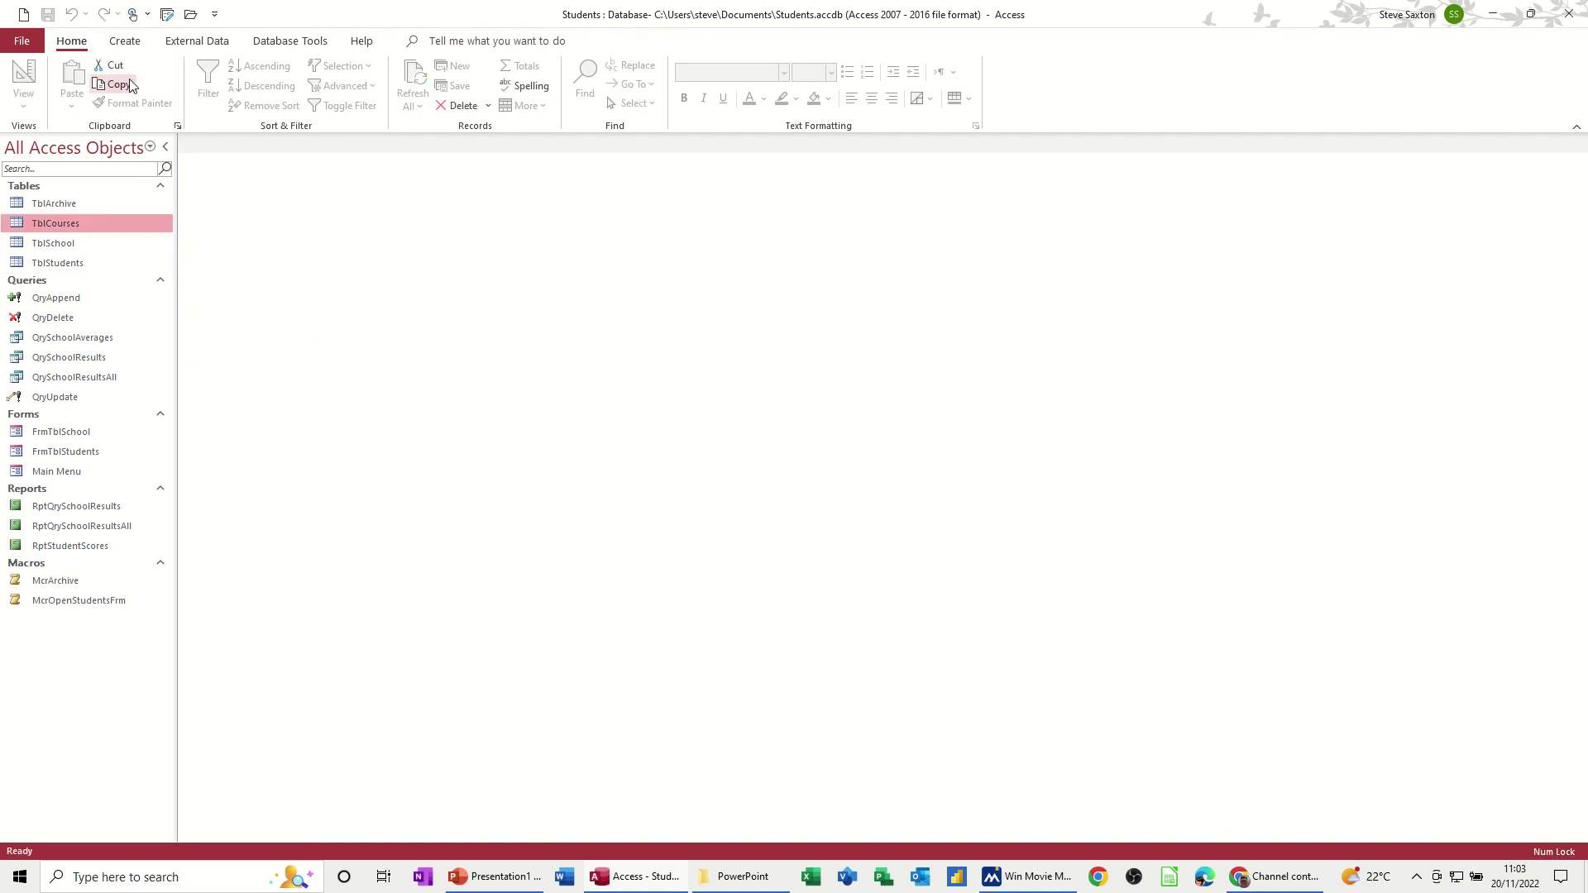
left_click(125, 43)
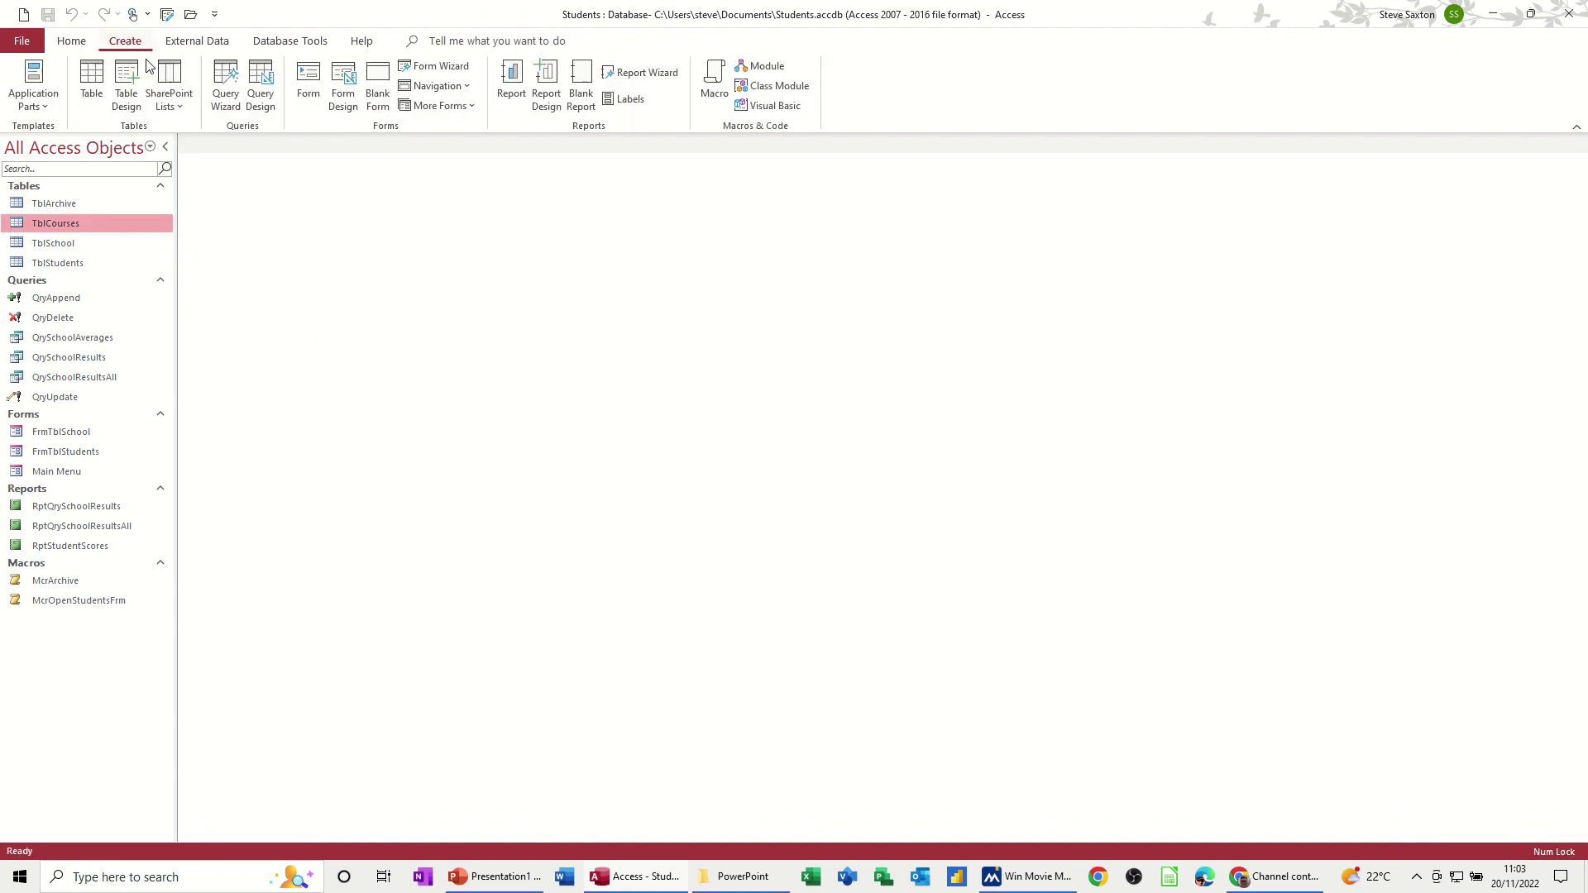
left_click(551, 89)
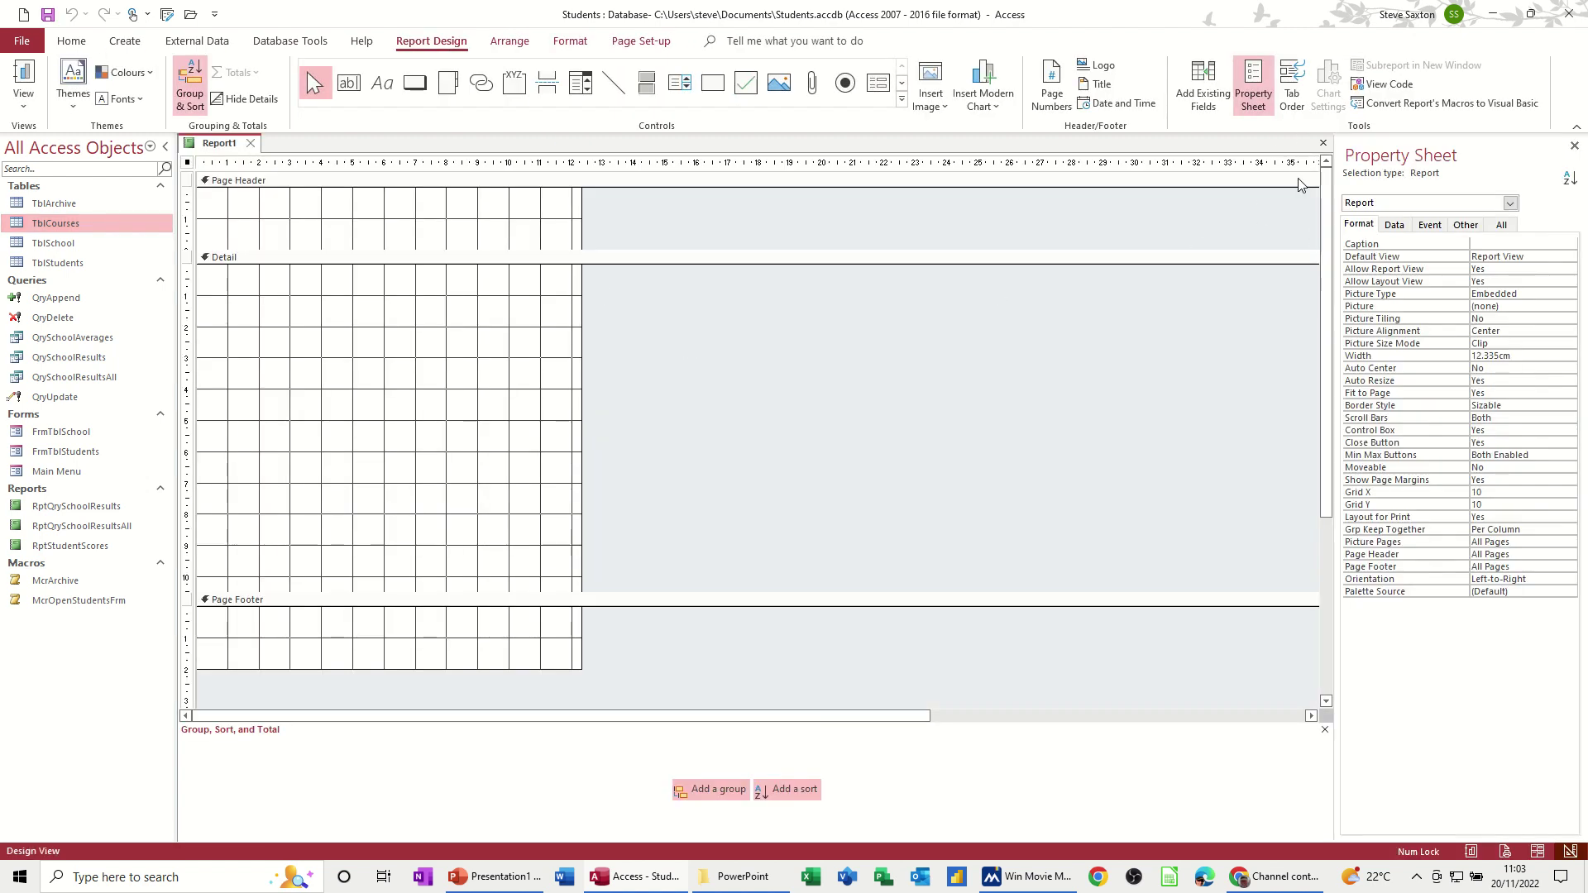
Set the new report's Record Source to TblCourses and list its available fields.
left_click(1254, 90)
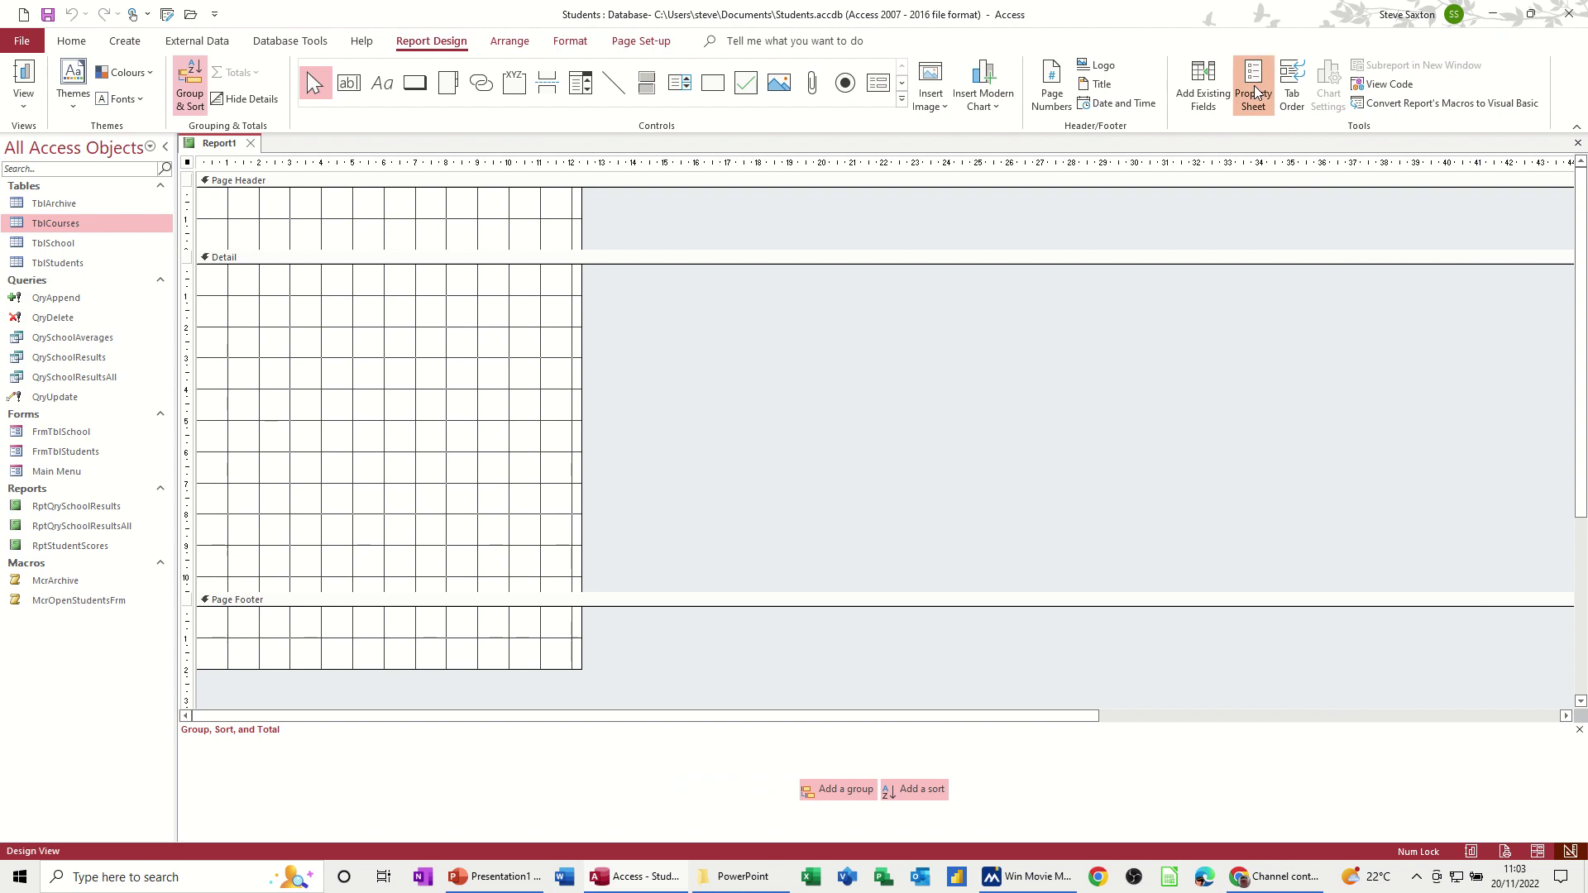
left_click(1254, 91)
left_click(1395, 226)
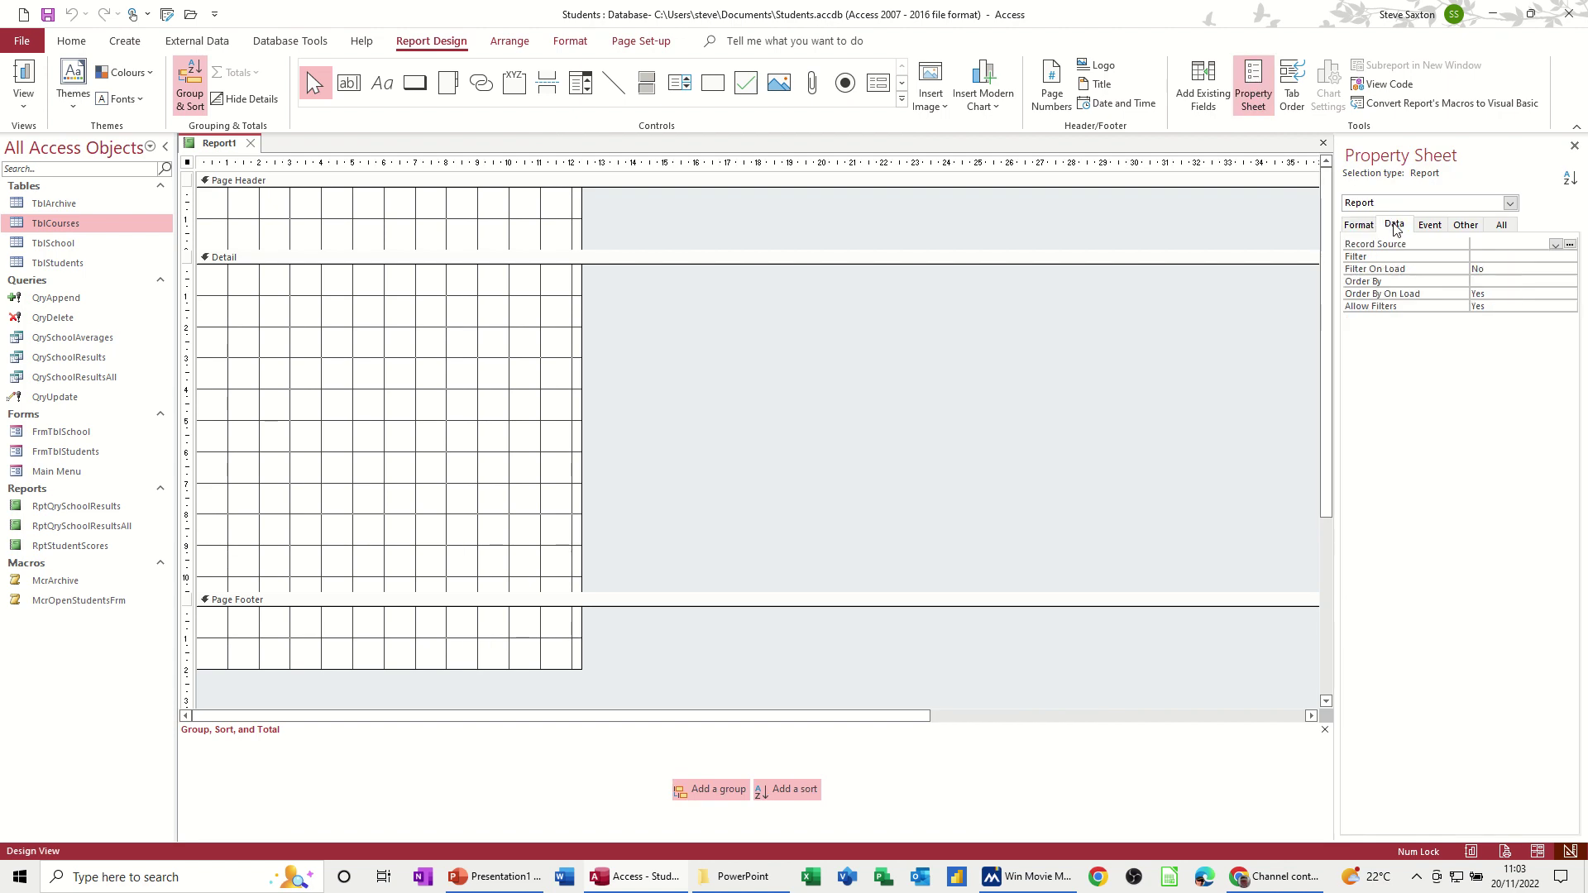
left_click(1555, 245)
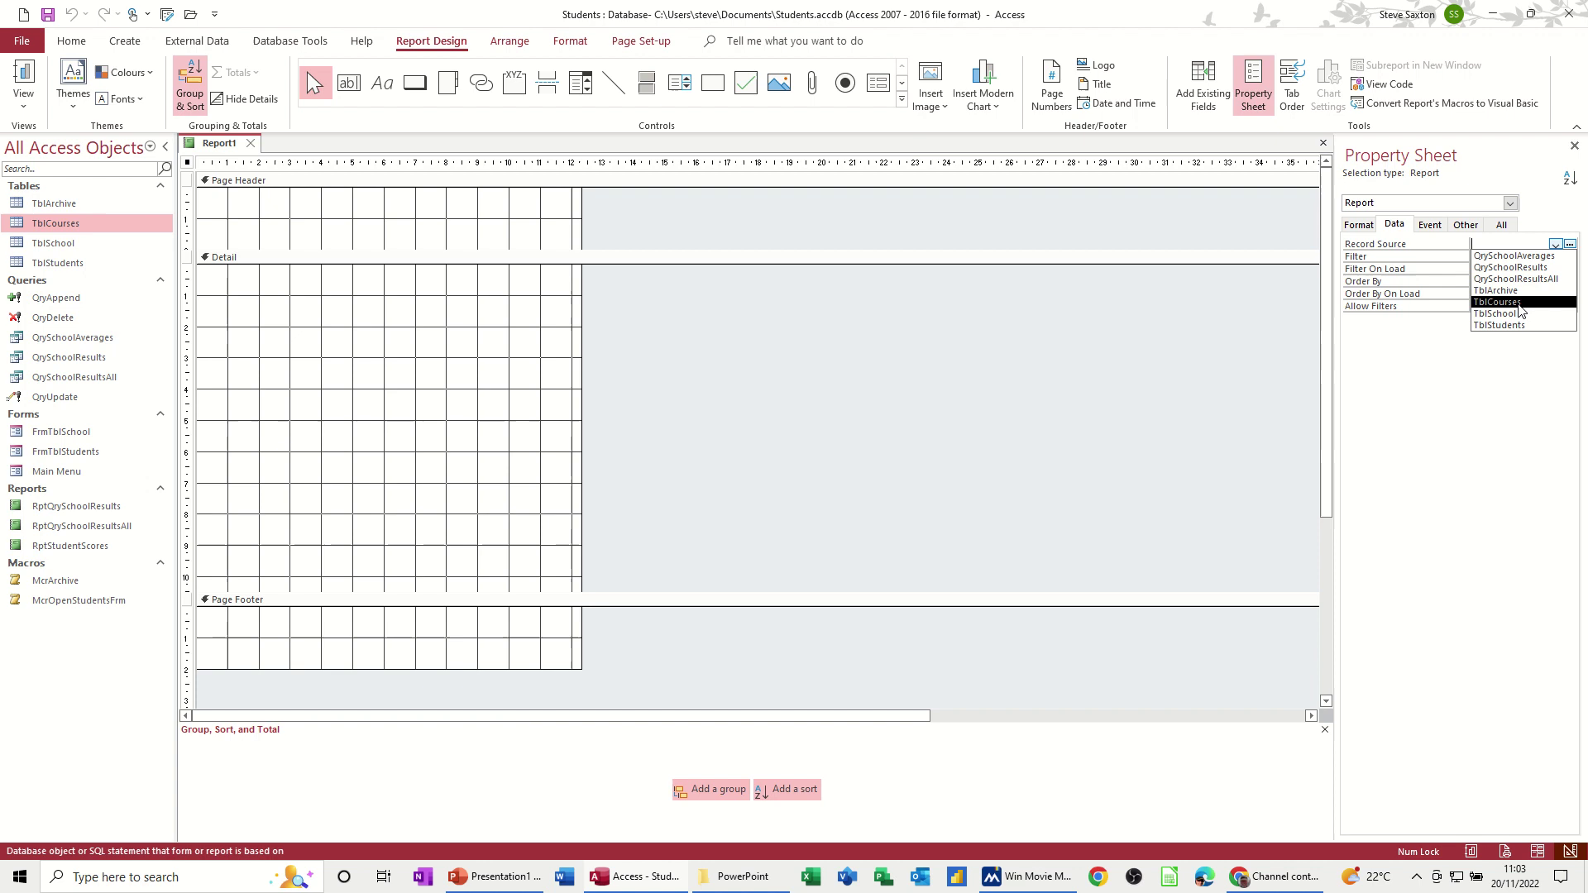
left_click(1521, 303)
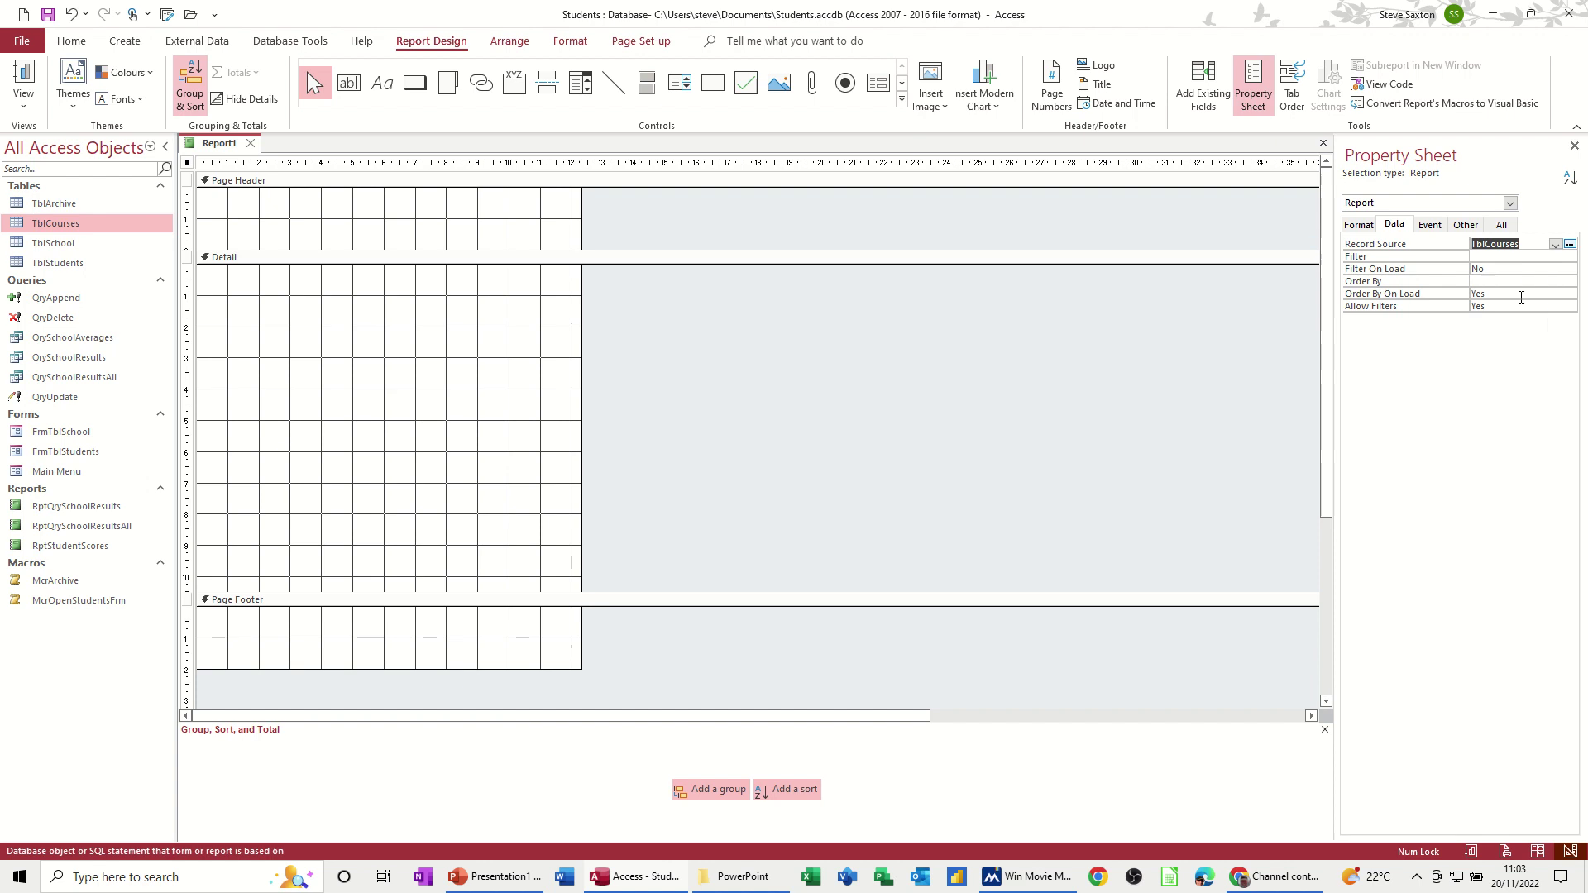
left_click(1222, 97)
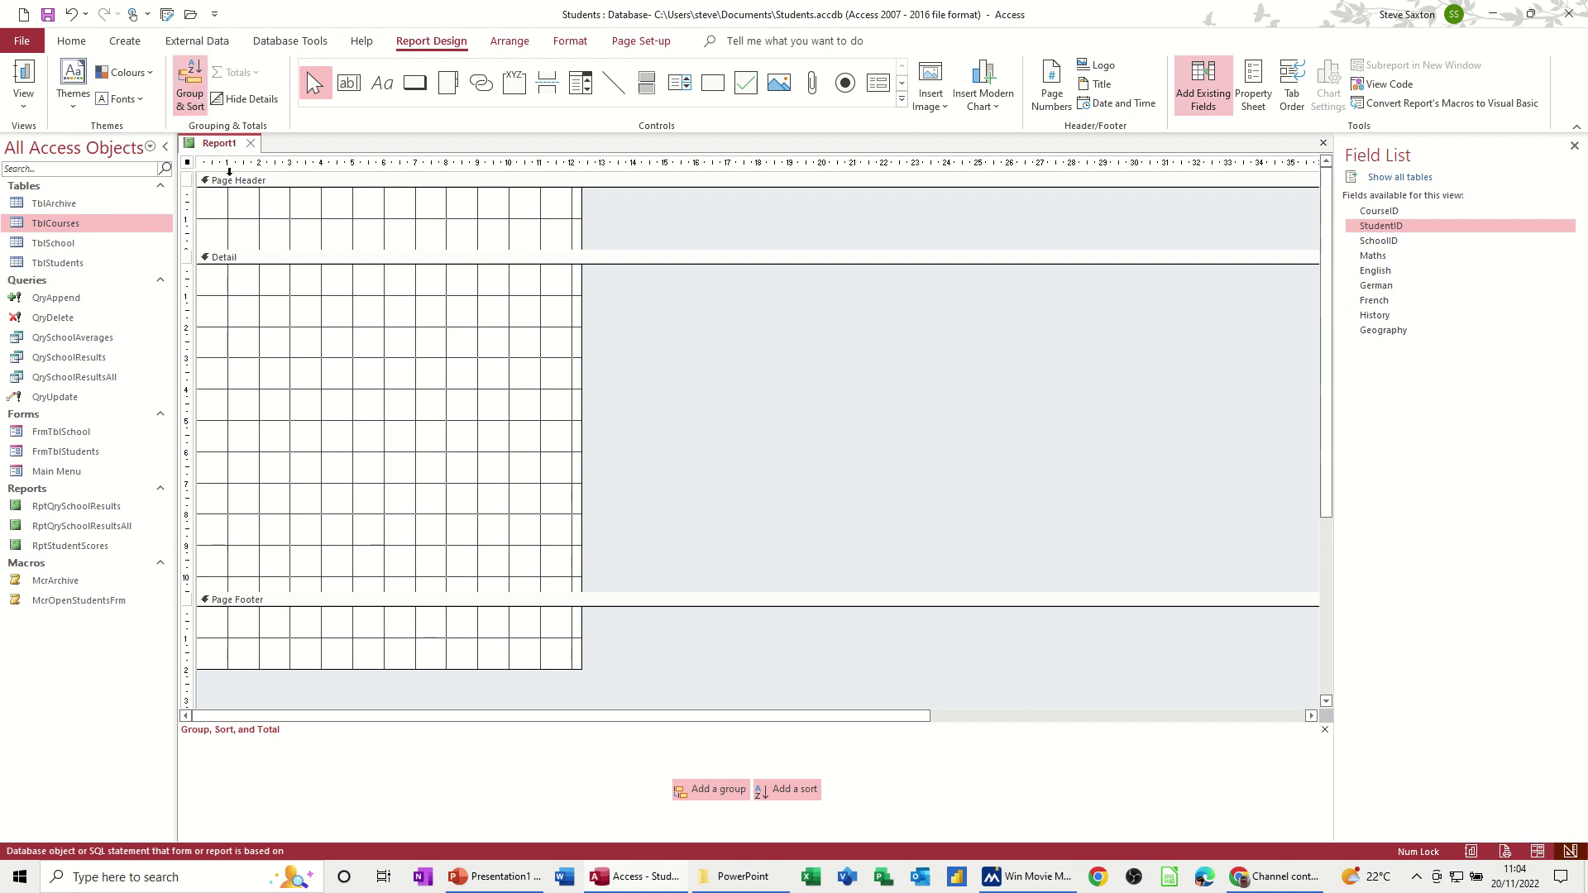
Group the report on StudentID and place the StudentID field, without its label, in the group header.
left_click(710, 790)
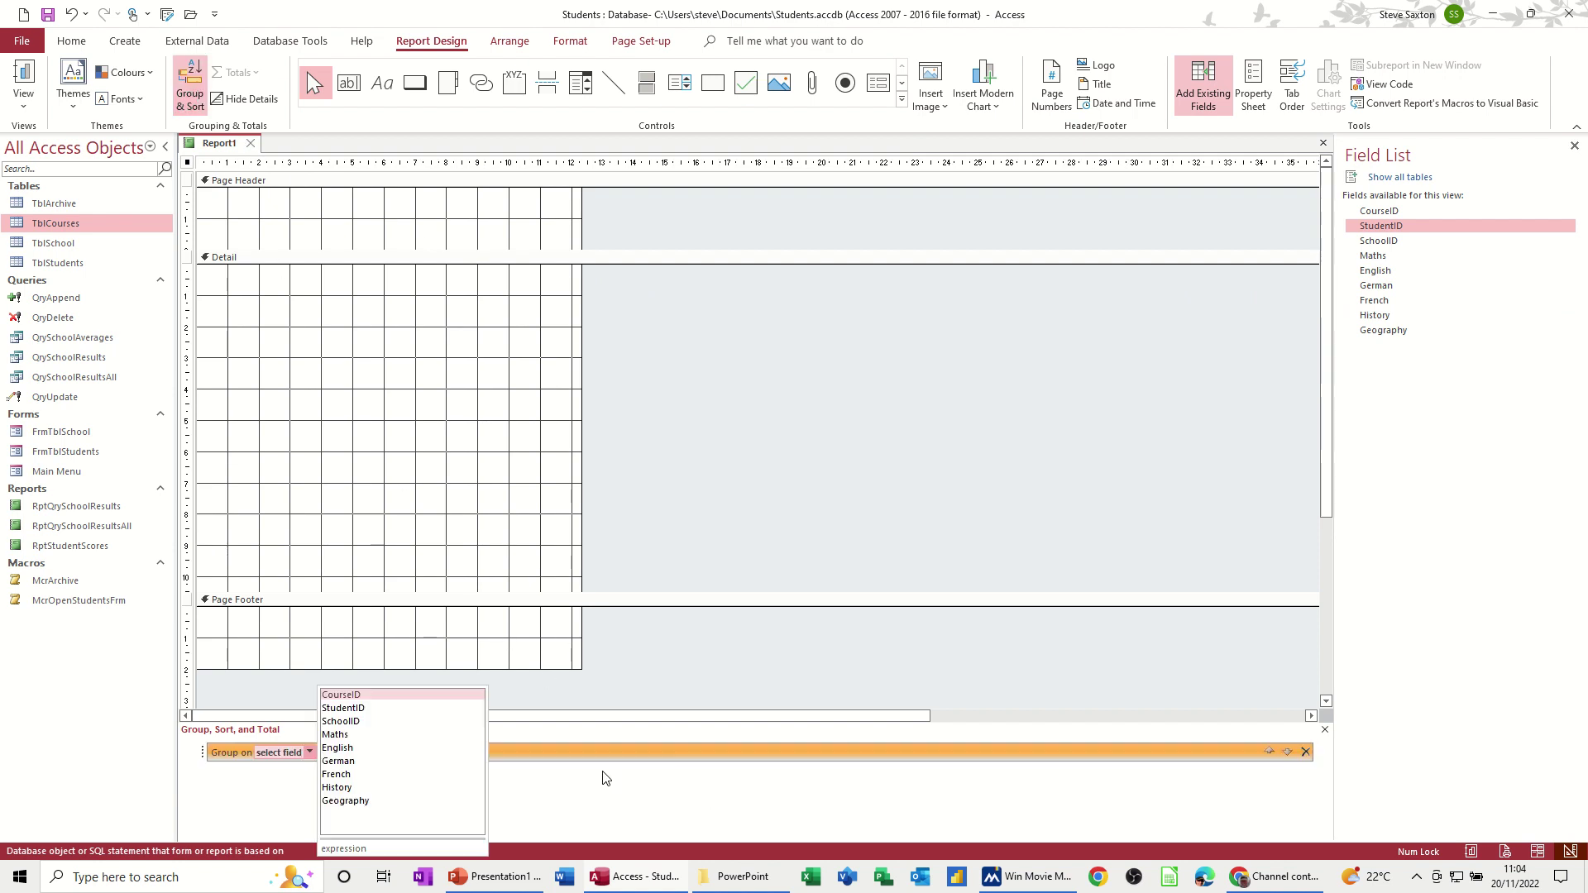
left_click(354, 709)
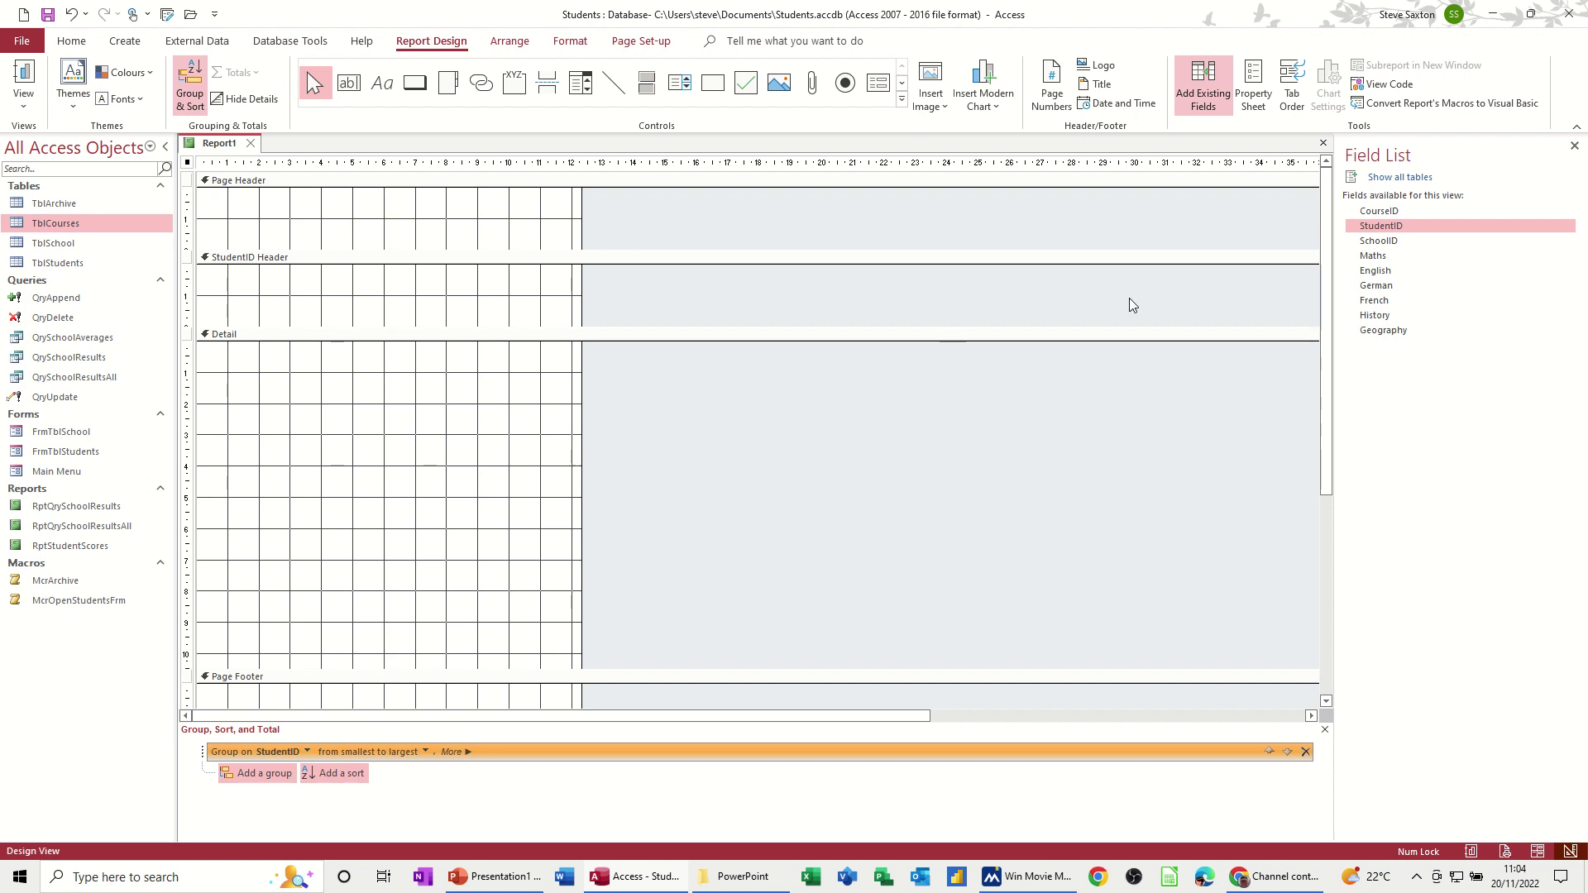
left_click_drag(1399, 226, 348, 298)
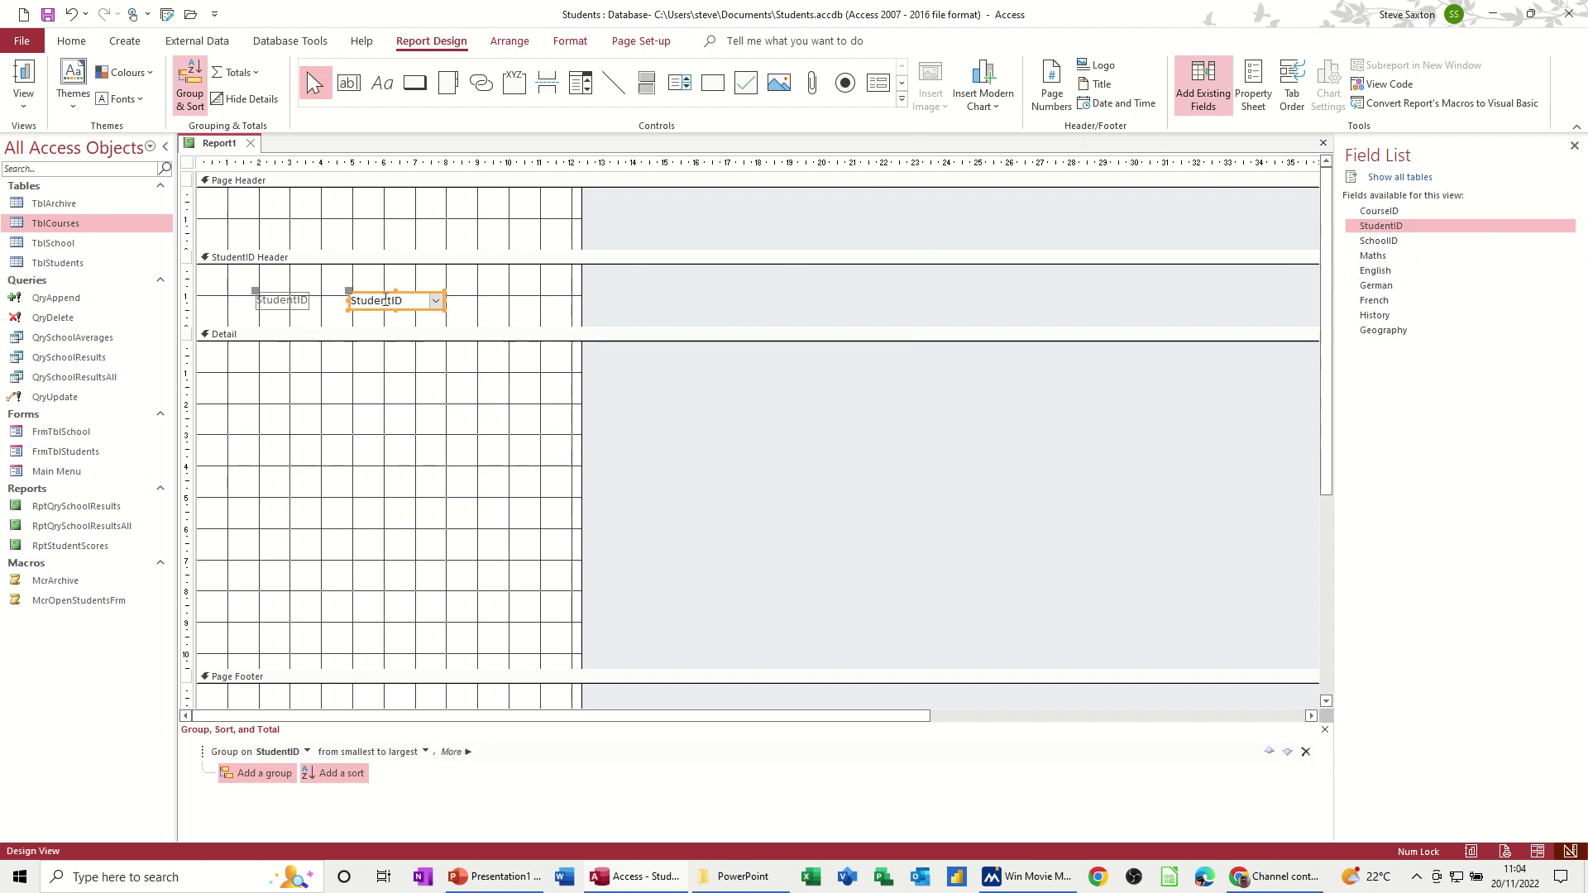
left_click(284, 304)
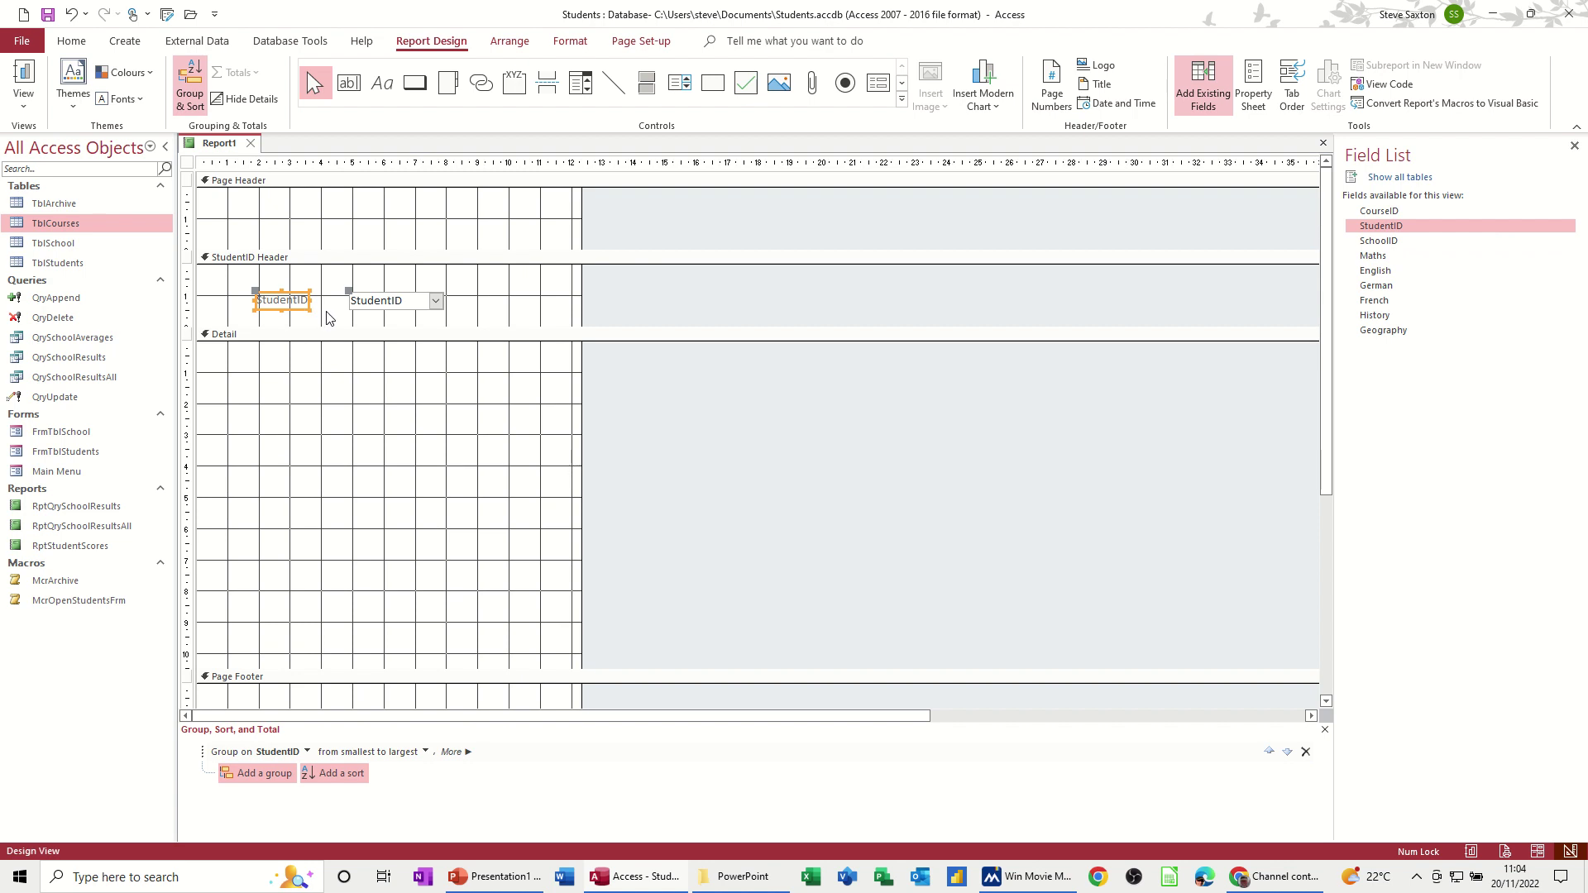
key("Delete")
left_click_drag(371, 304, 277, 279)
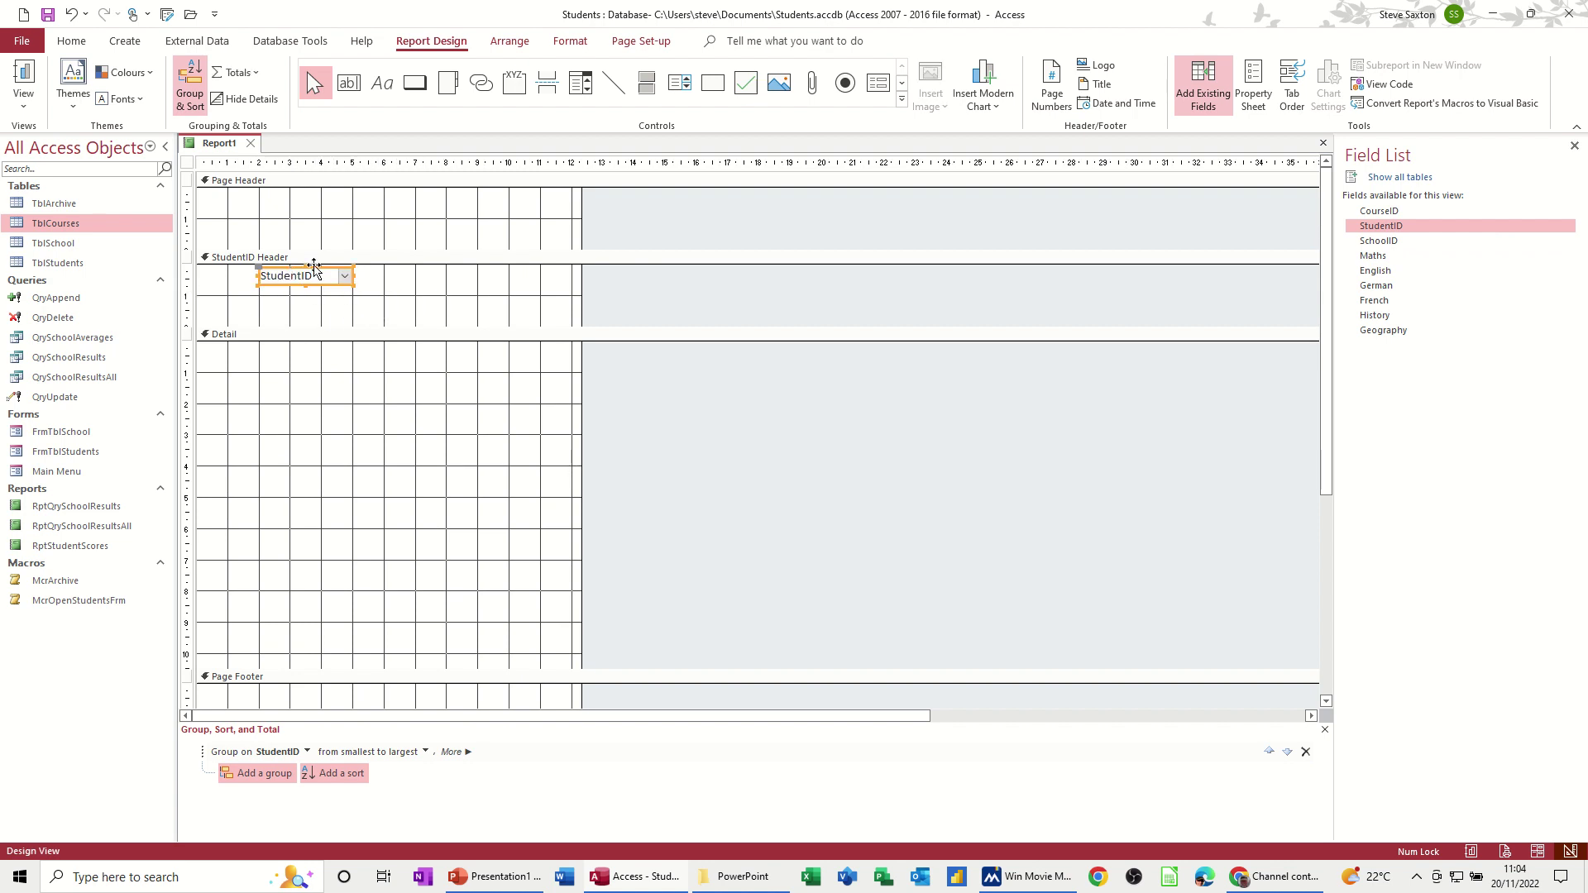
Make the student name bold and shrink the StudentID Header and Detail sections, checking in Report View.
left_click(570, 40)
left_click(127, 99)
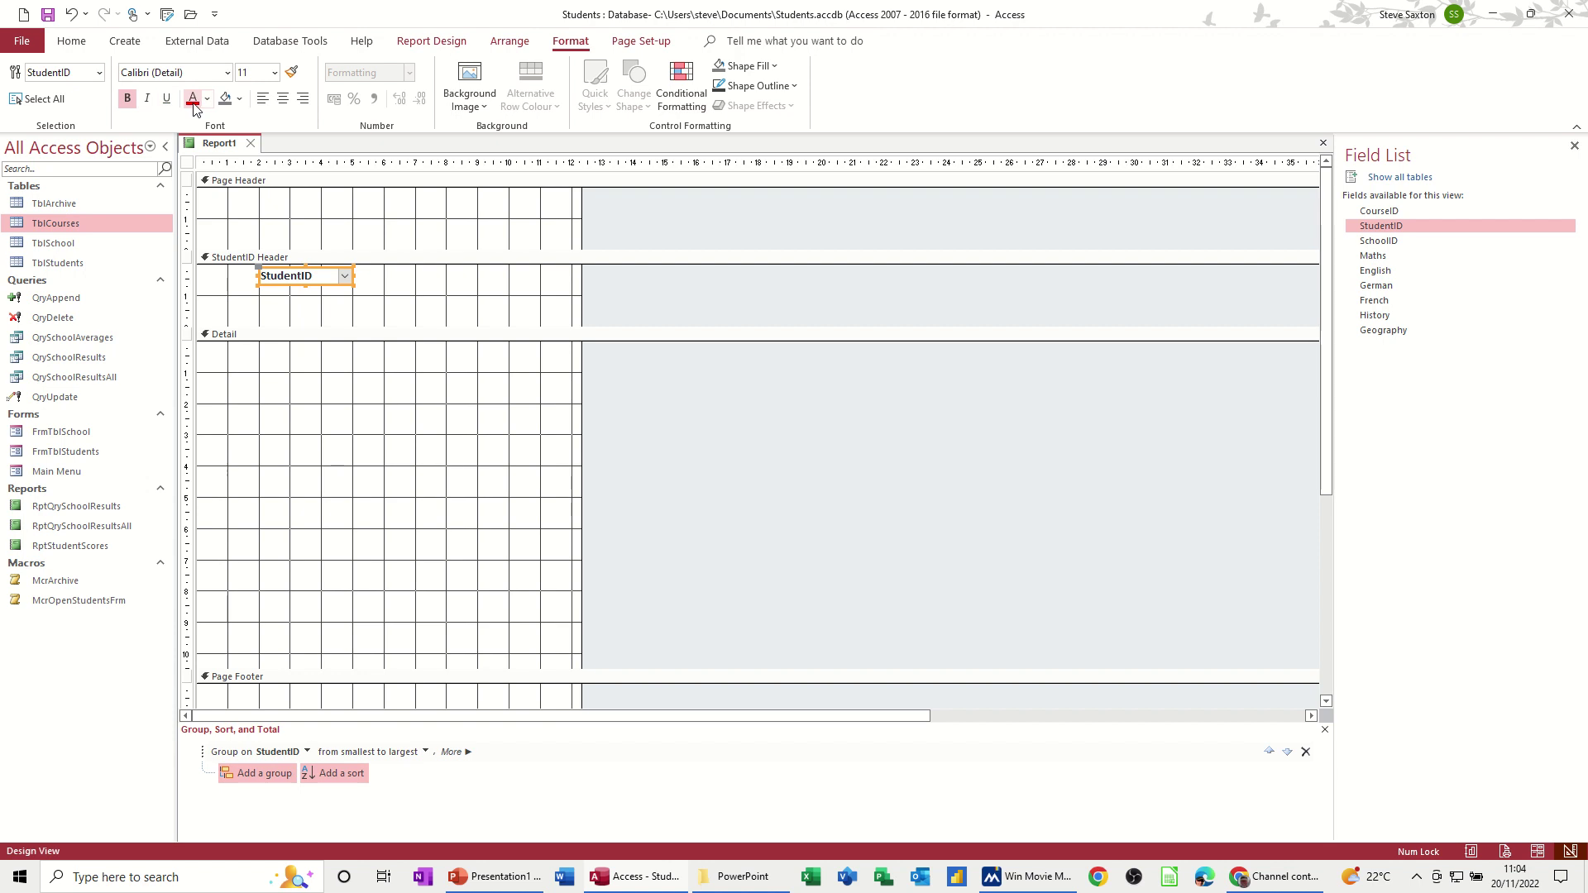
left_click_drag(397, 328, 389, 299)
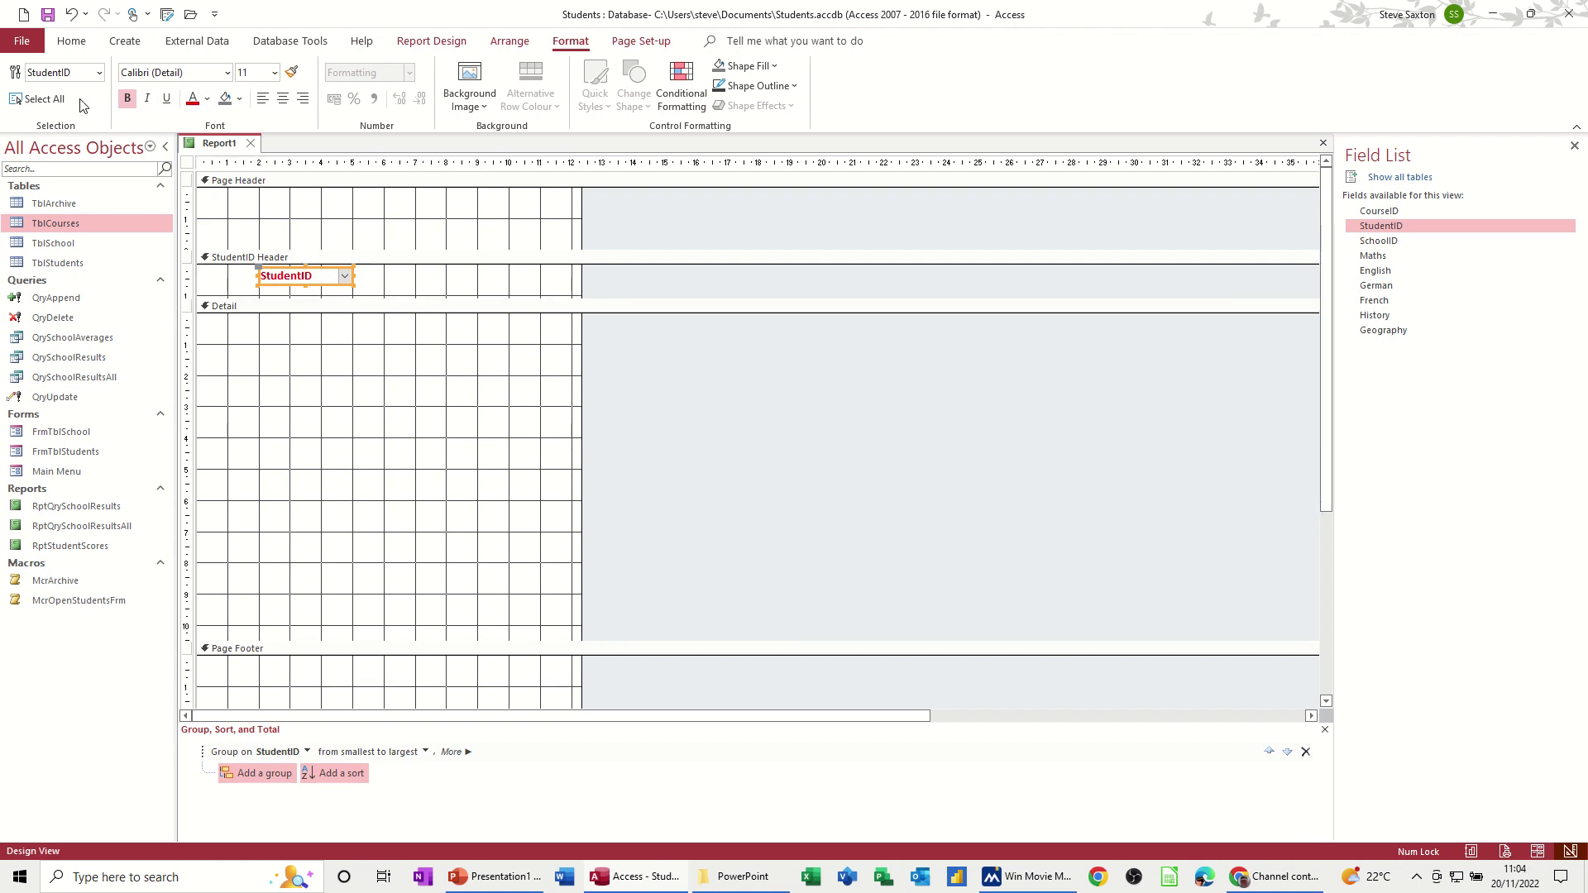
left_click(431, 42)
left_click(24, 78)
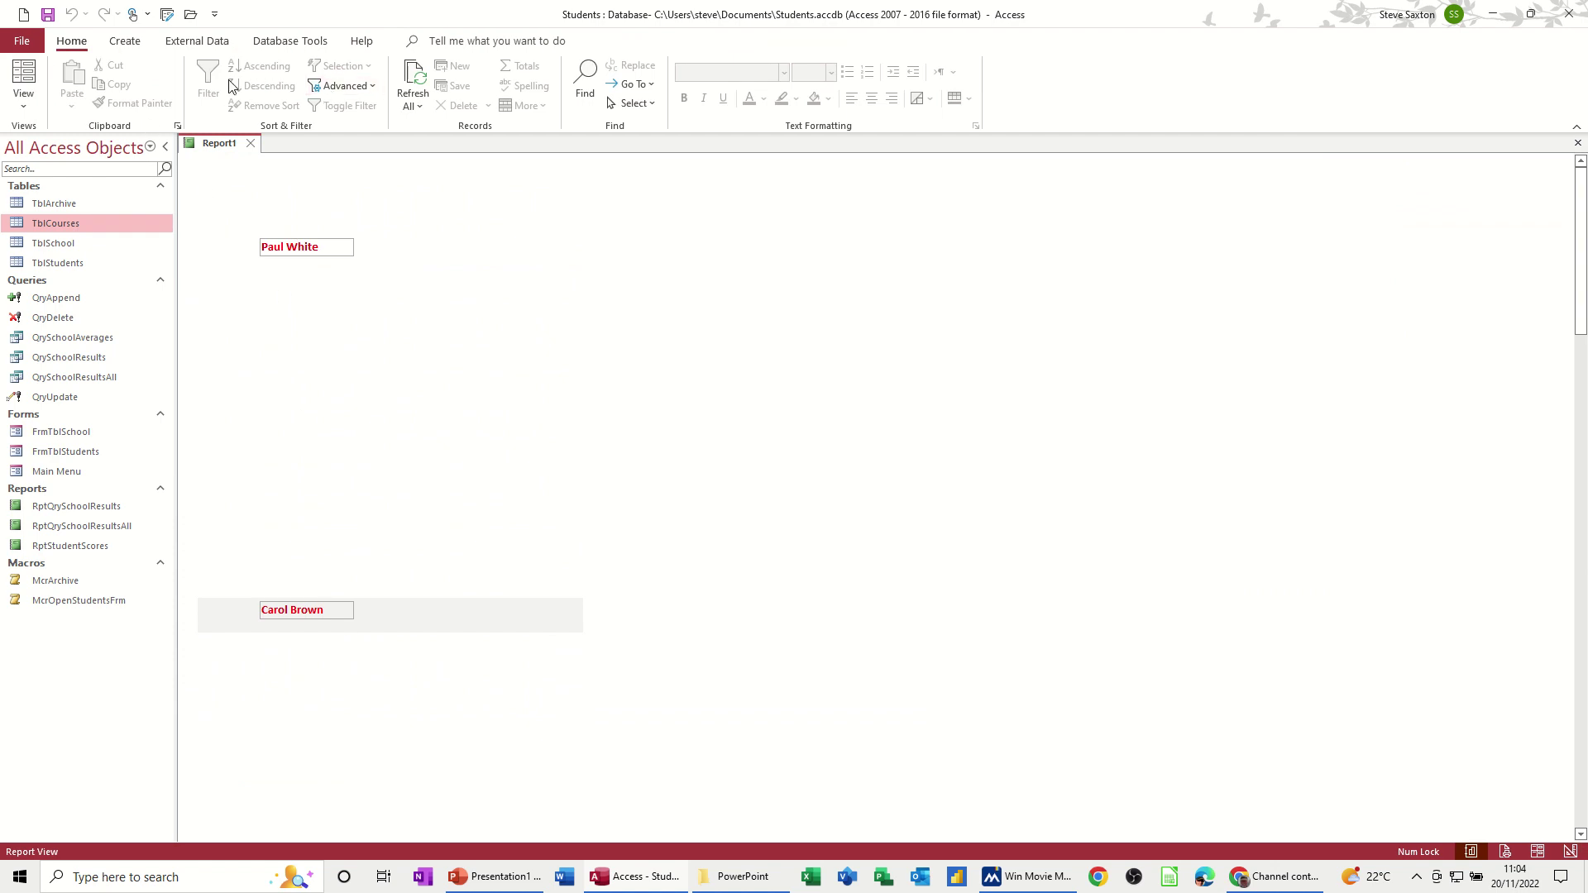
left_click(24, 103)
left_click(74, 259)
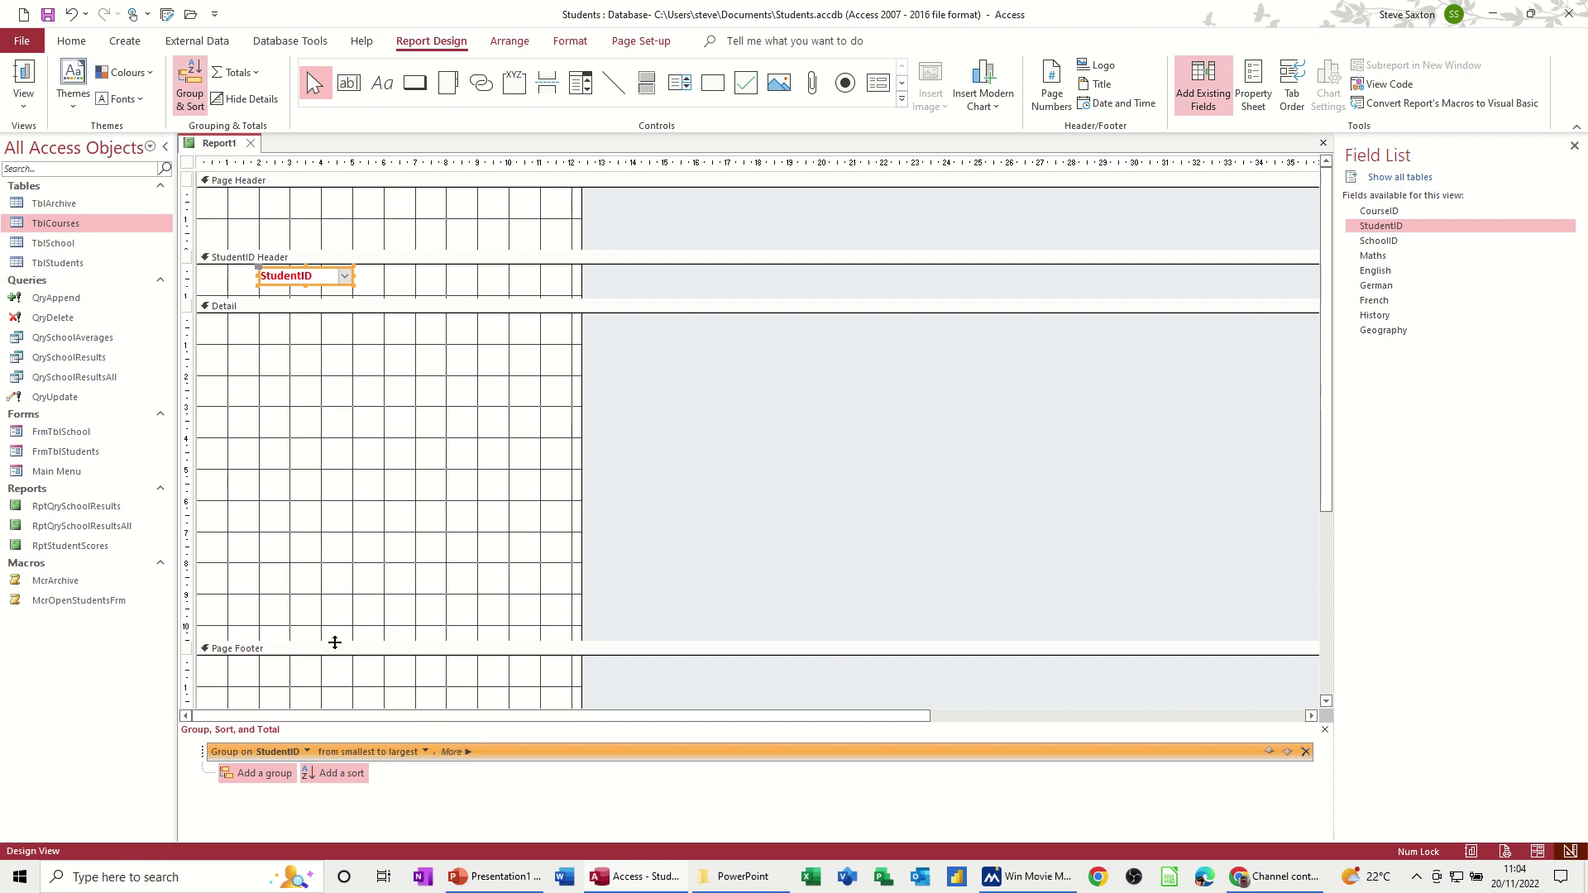
left_click_drag(331, 641, 337, 542)
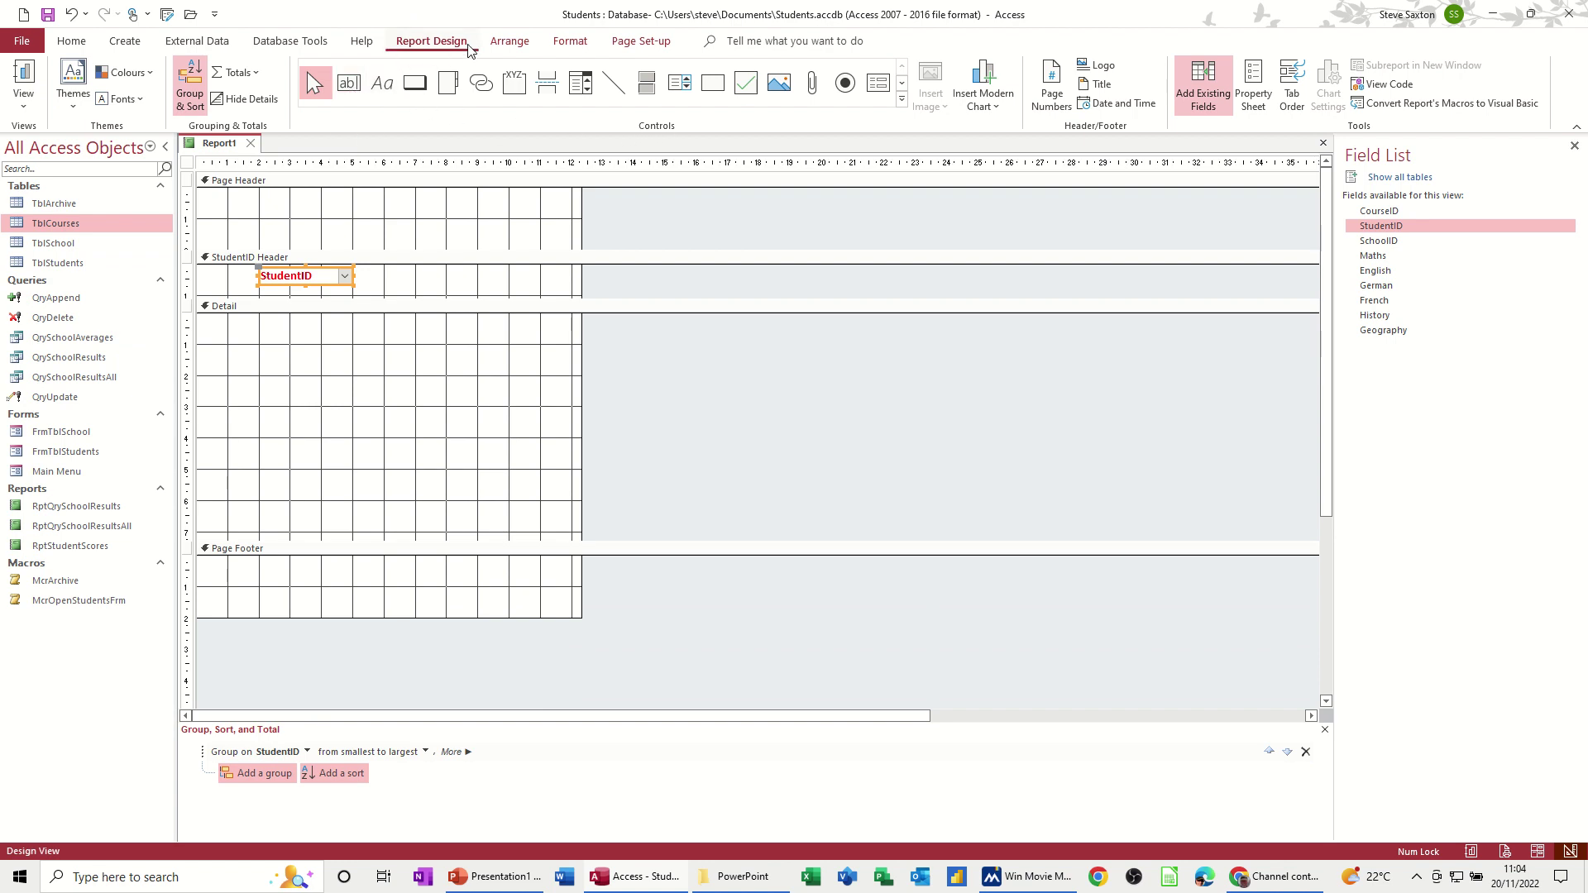
Draw a large text box in the Detail section and delete its Text1 label.
left_click(348, 83)
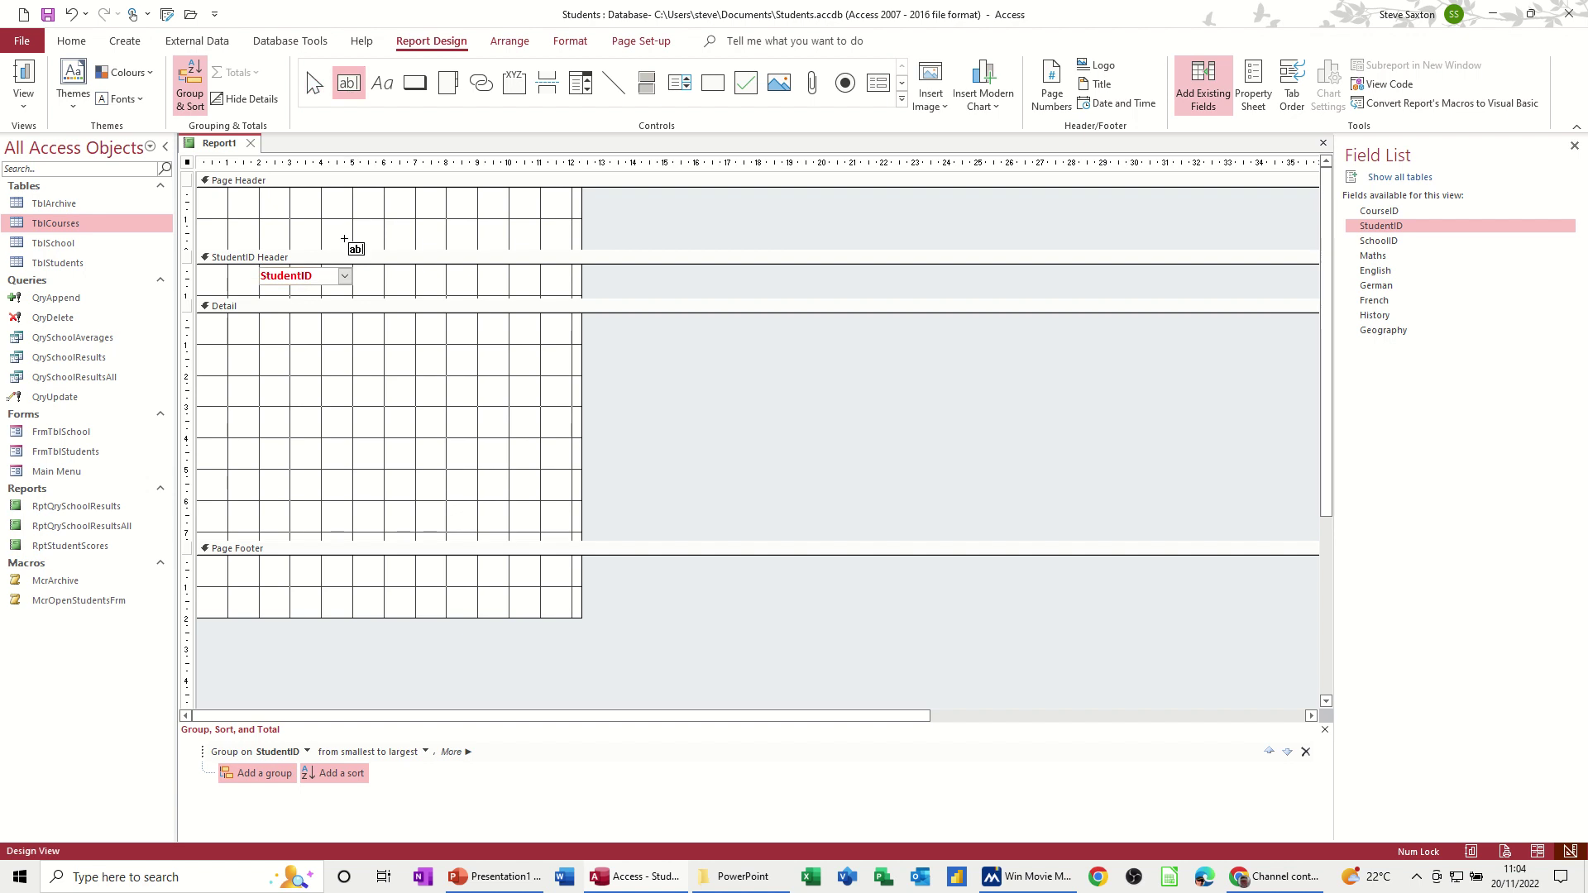
left_click_drag(249, 332, 549, 499)
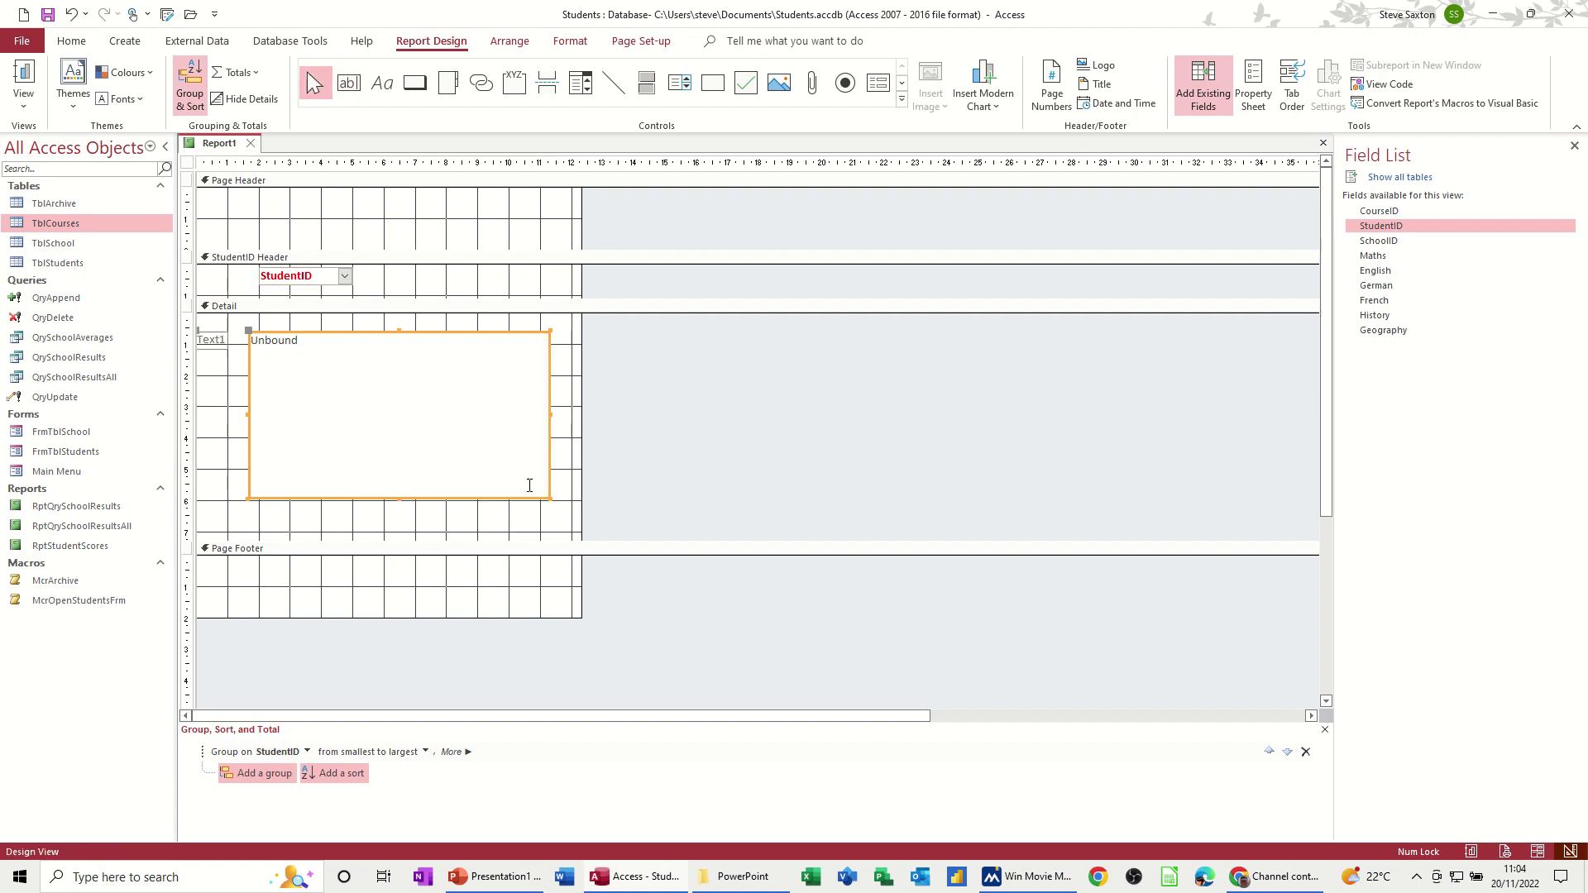
left_click(222, 340)
key("Delete")
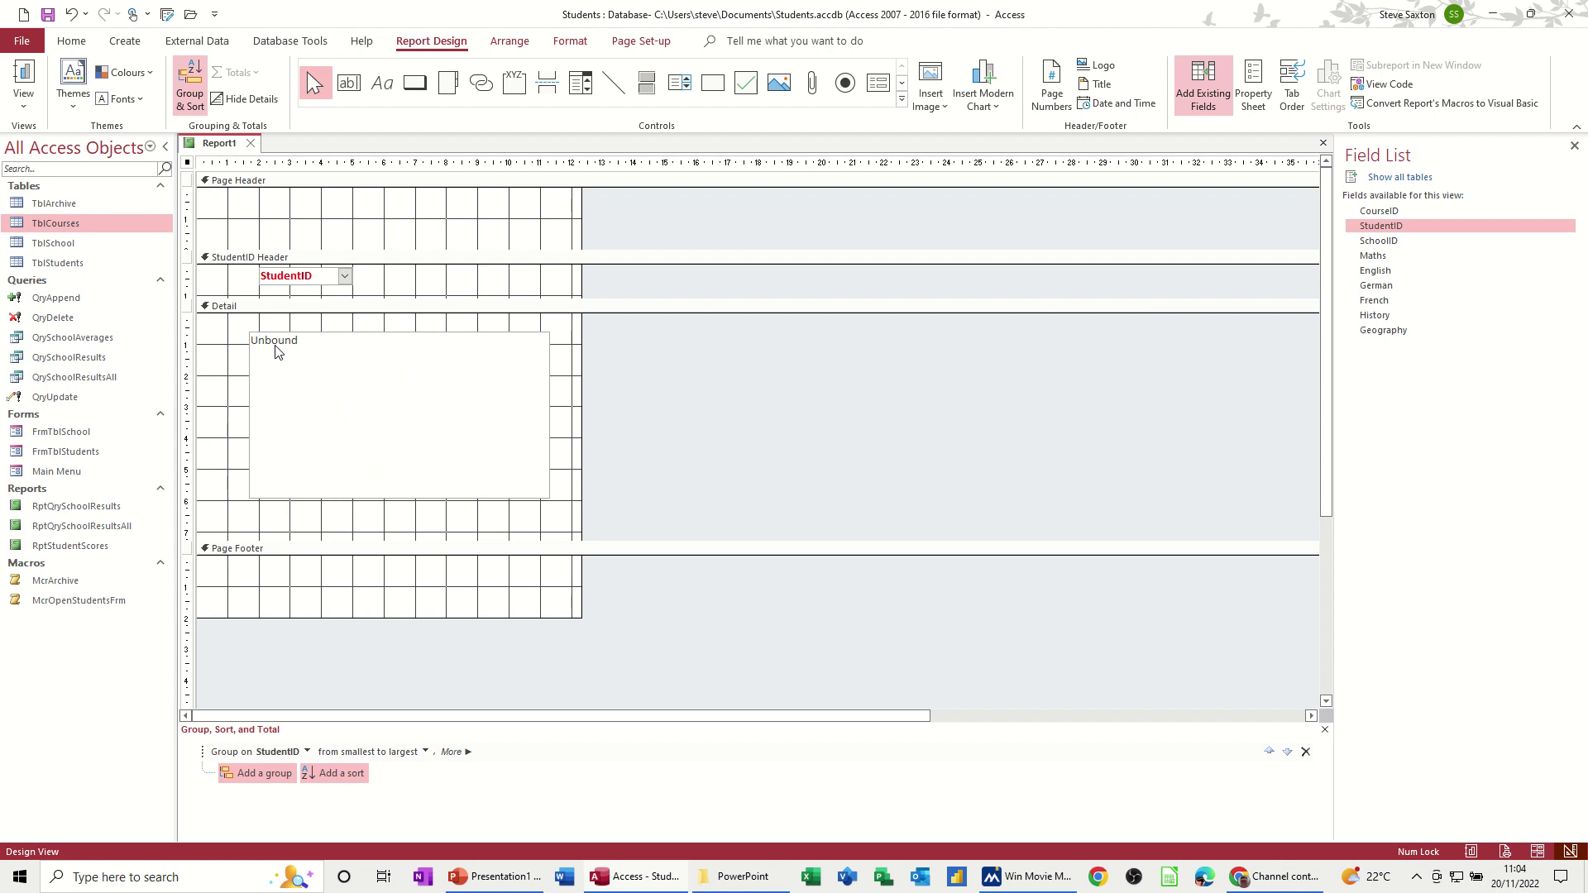
Enter the expression ="Well done these are your scores Maths "&[maths] in the text box.
left_click(277, 344)
left_click(277, 344)
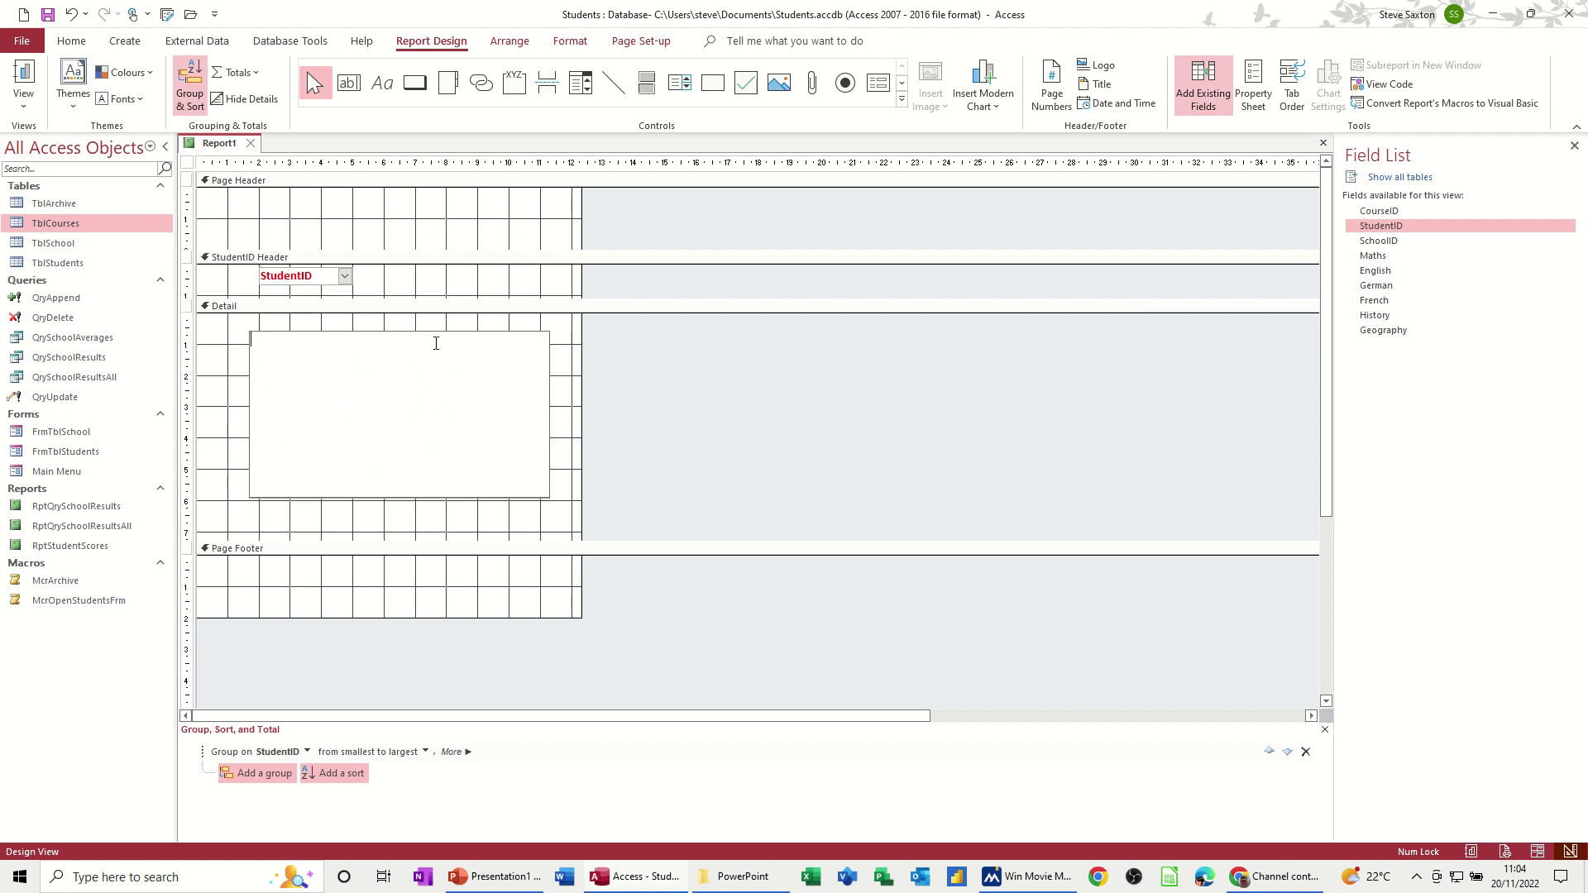
type("=")
type("\" Th")
key("BackSpace")
key("BackSpace")
key("BackSpace")
type("Well done these are your scores")
type(" \"")
type("&")
key("Left")
key("Left")
type("Math")
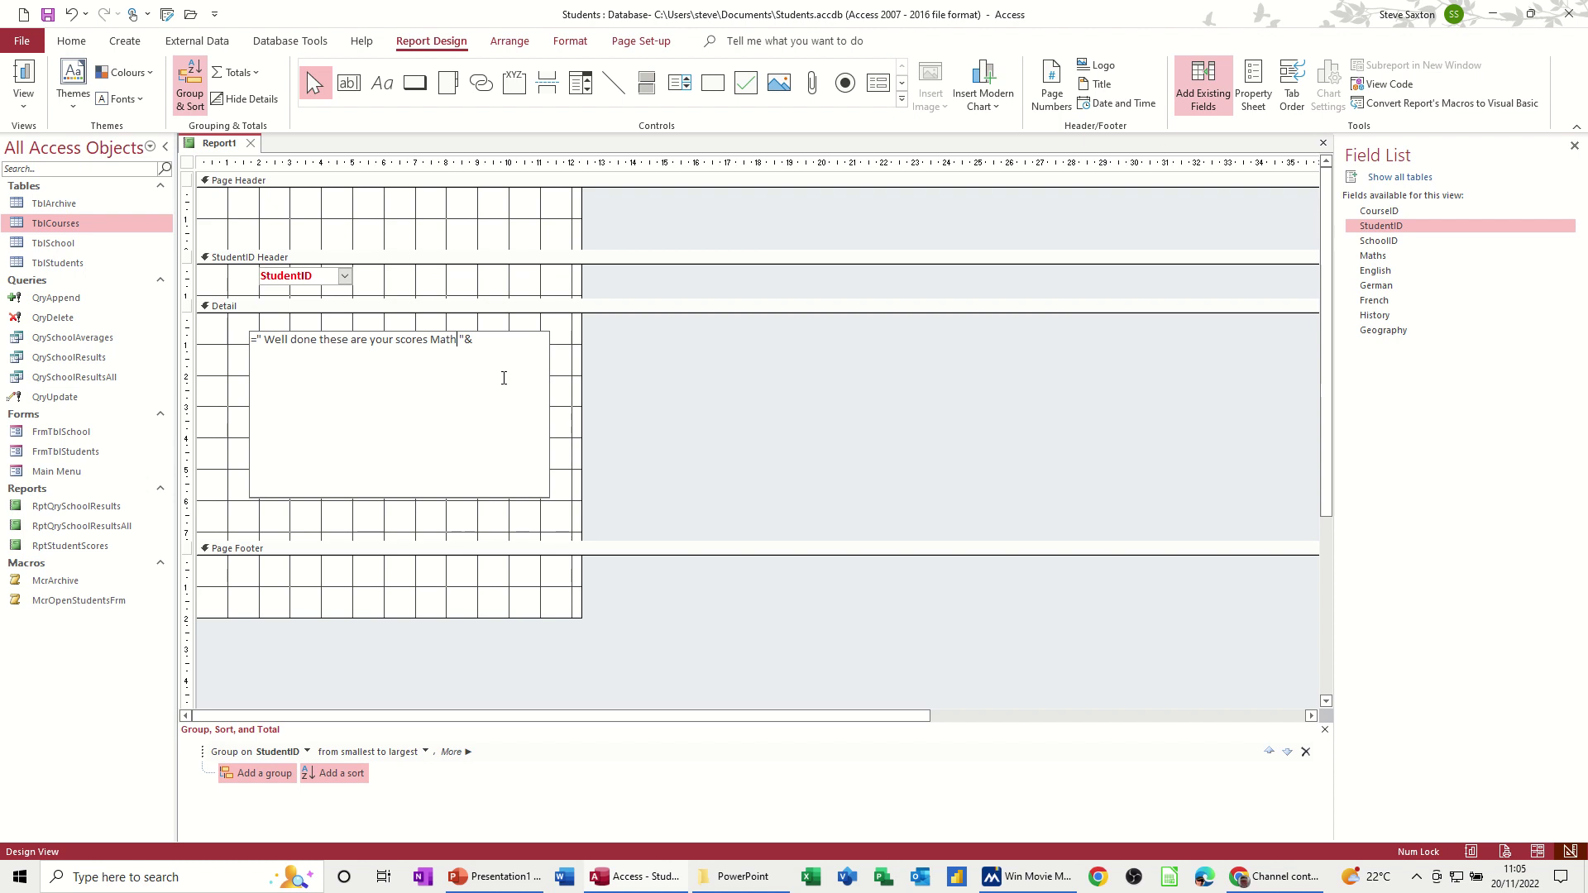
type("s \"&[maths]")
Insert a line break before the maths field in the expression and check it in Report View.
left_click(23, 74)
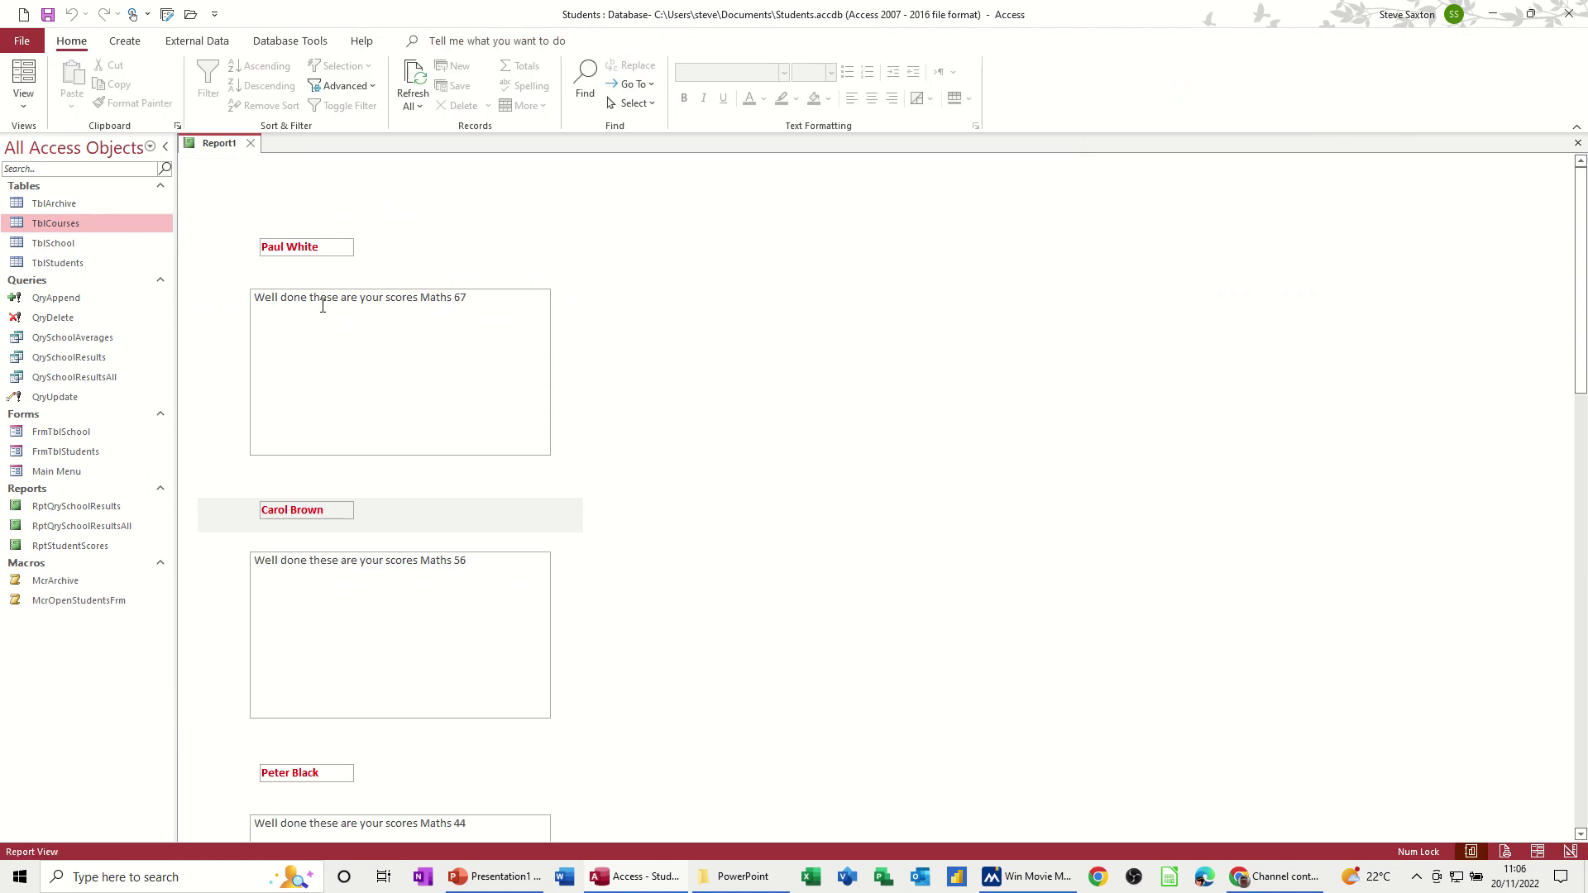
left_click(28, 111)
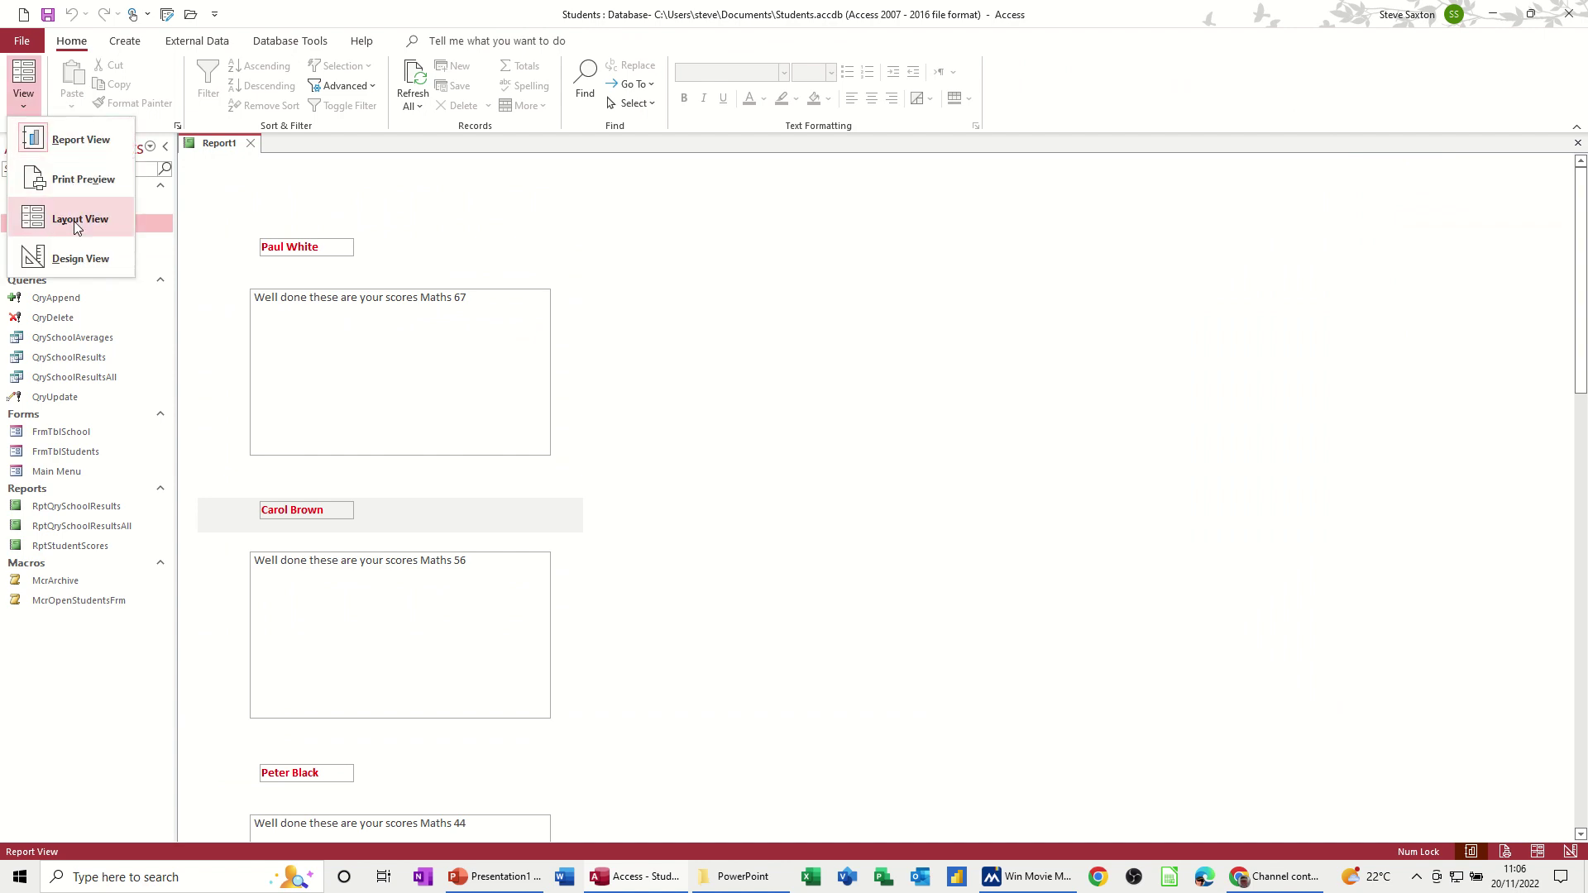
left_click(81, 259)
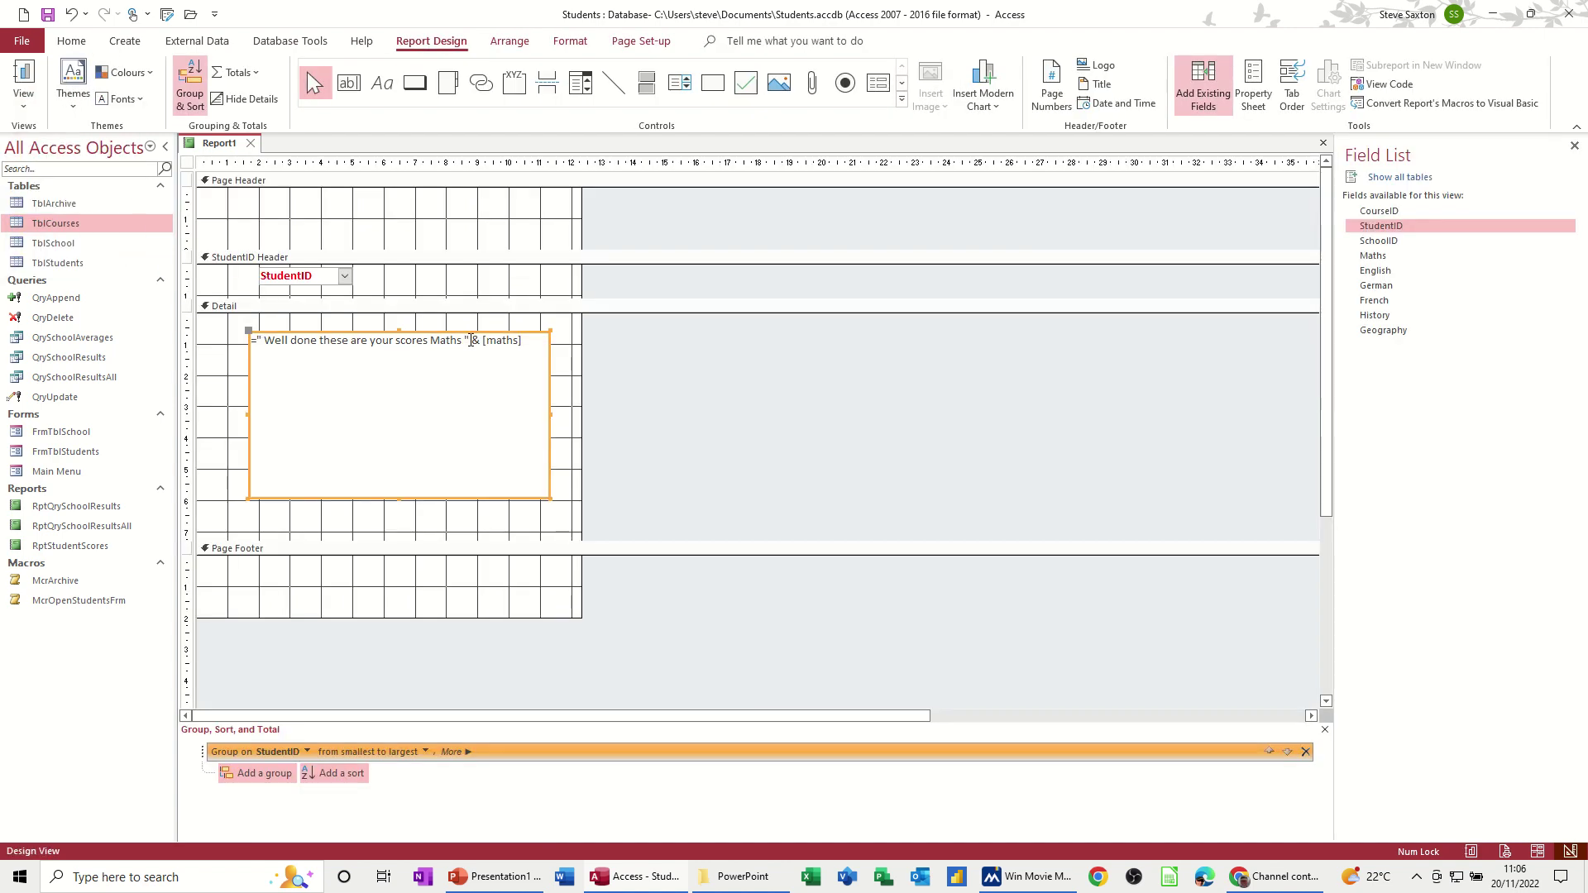
left_click(471, 340)
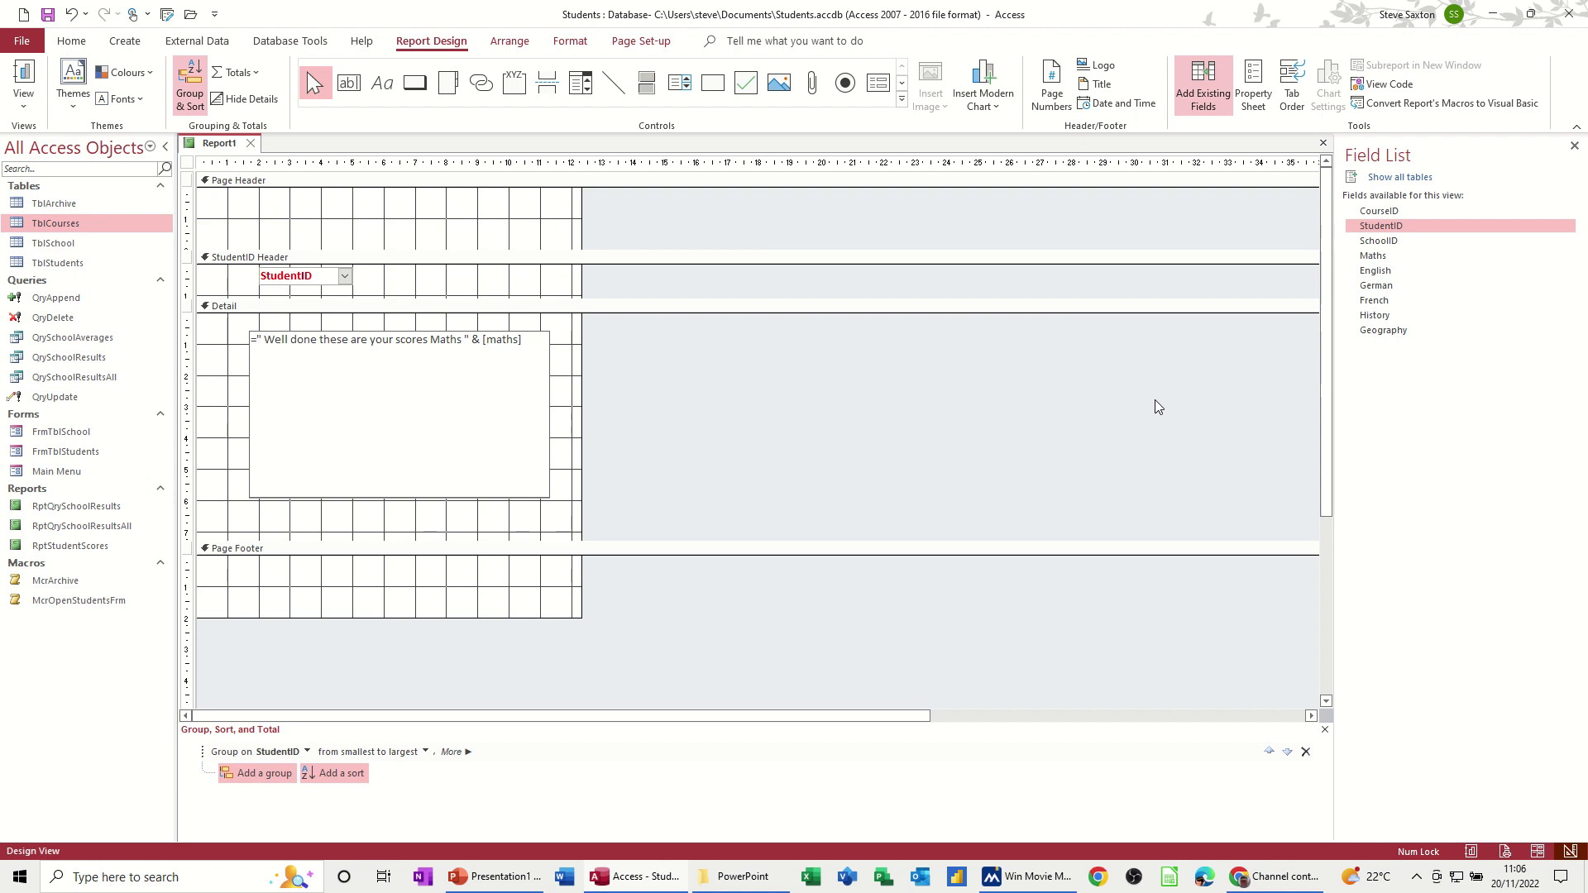
key("ctrl+Return")
left_click(26, 101)
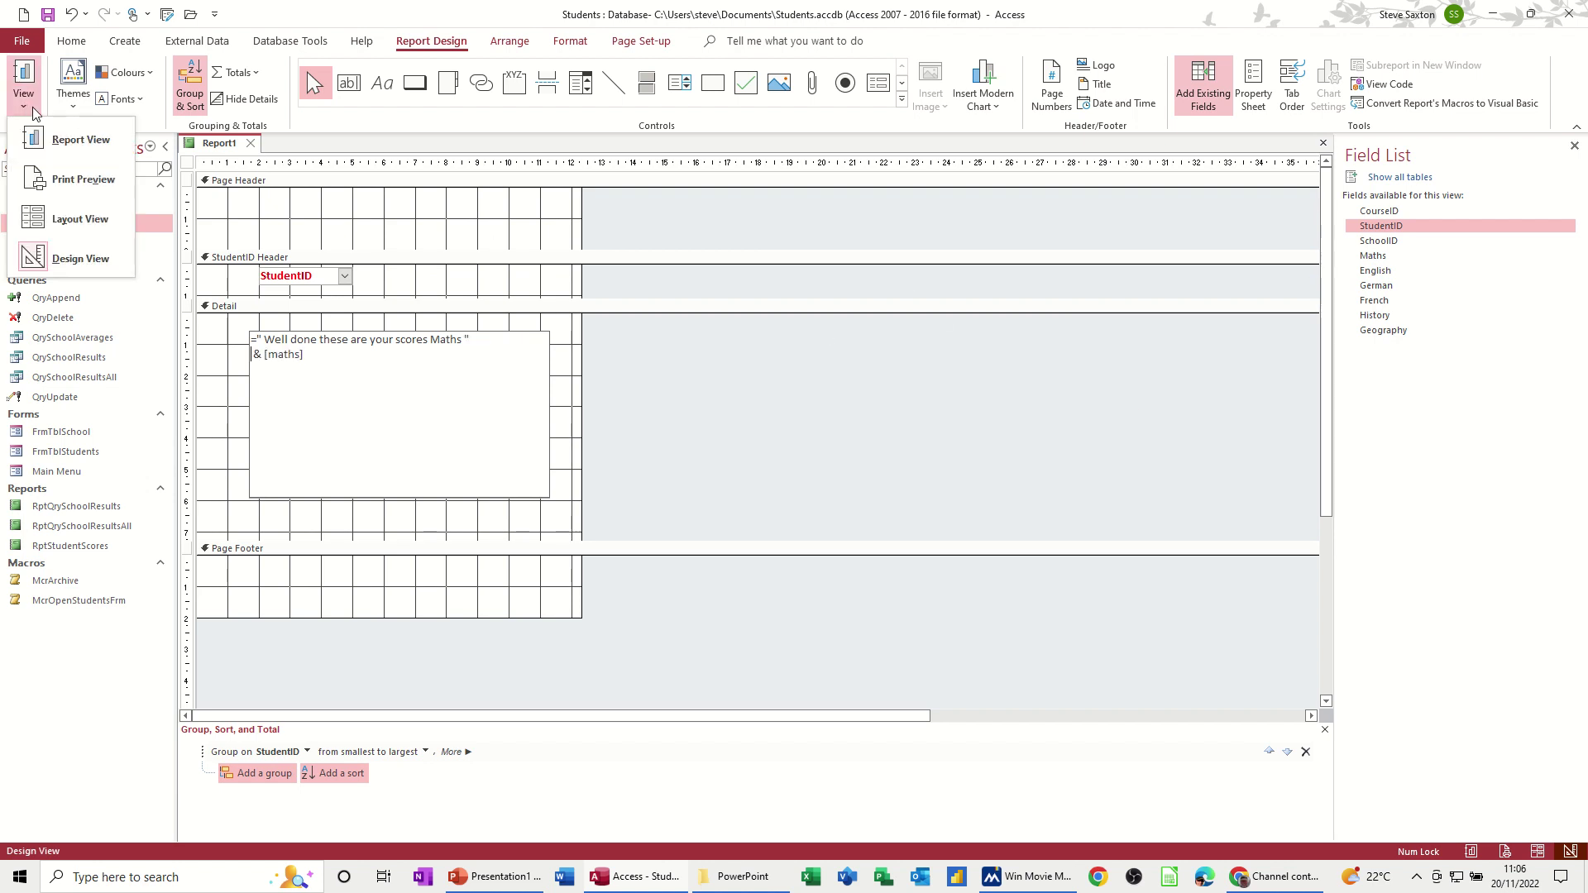
left_click(50, 139)
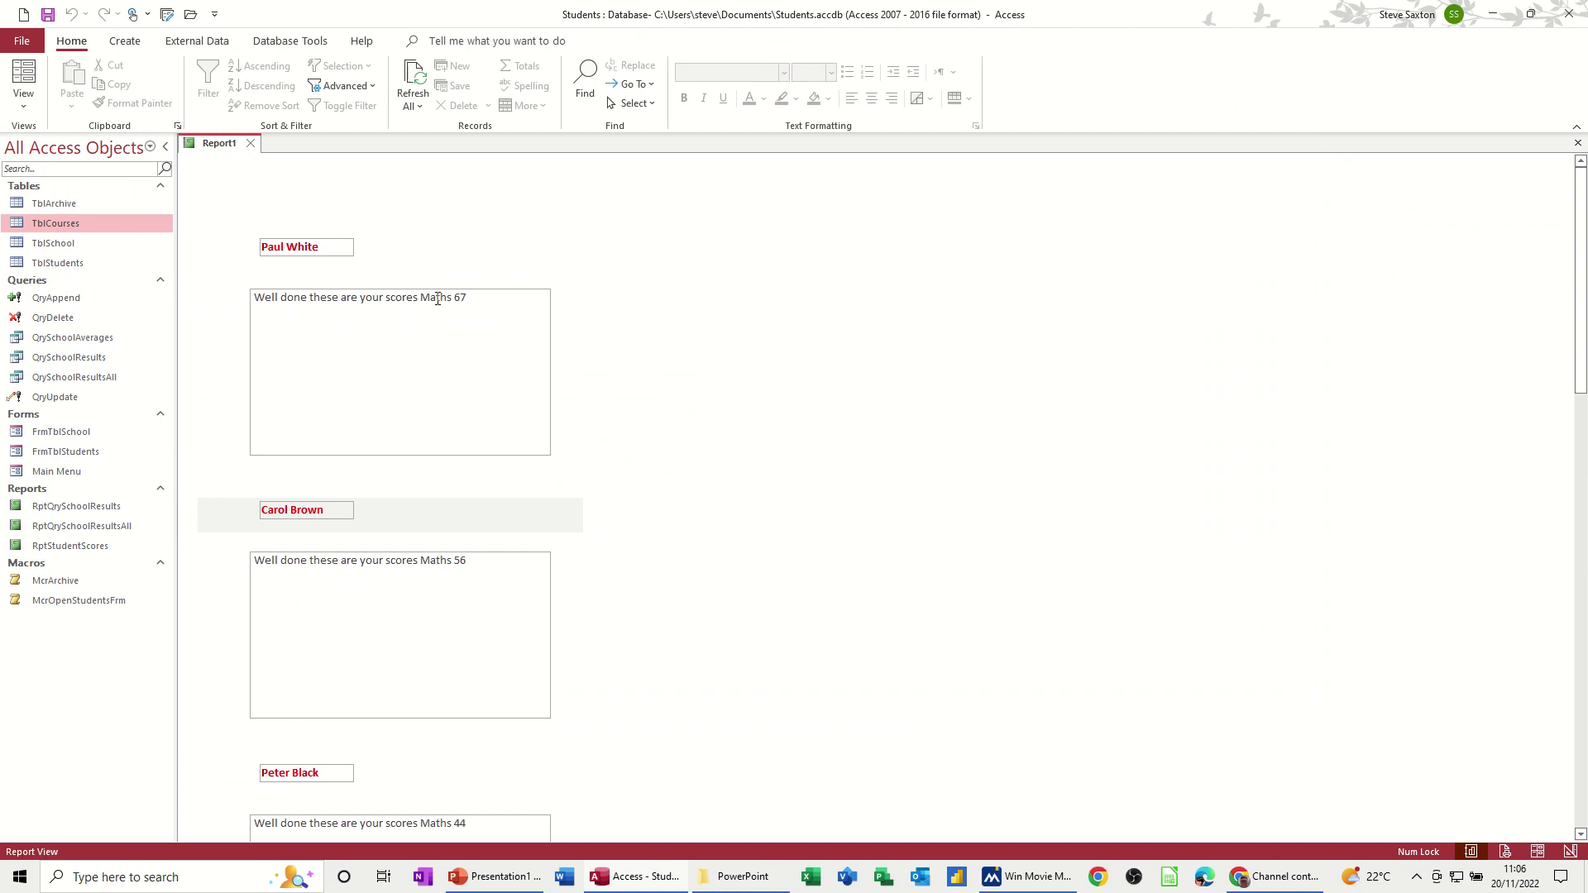
left_click(24, 99)
left_click(71, 259)
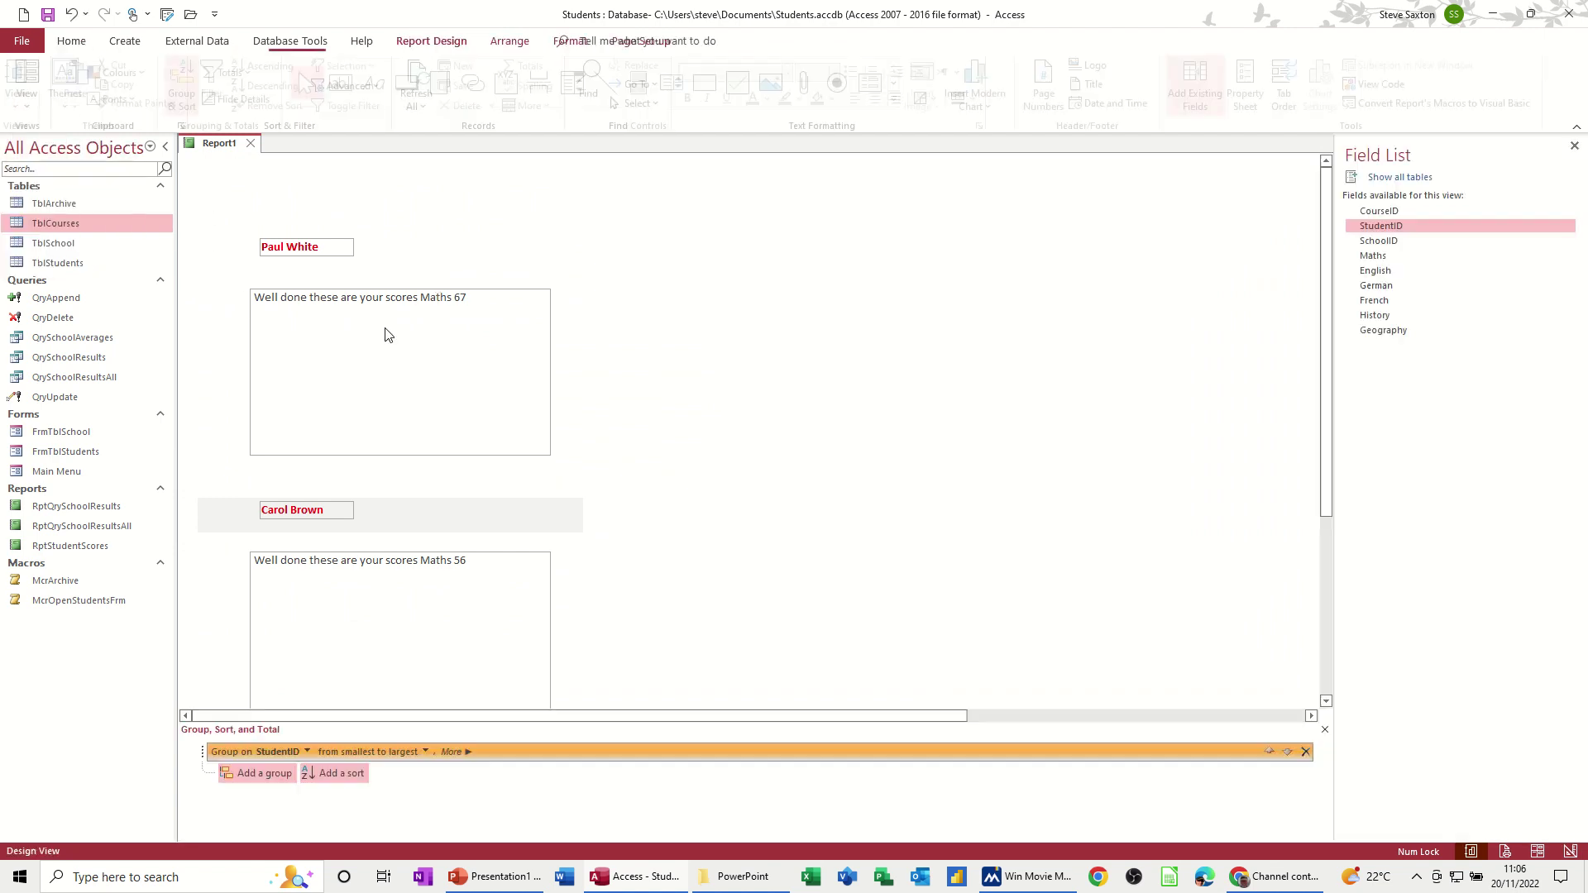
Move the line break so 'Maths' and its score sit on their own line below the greeting.
left_click(751, 323)
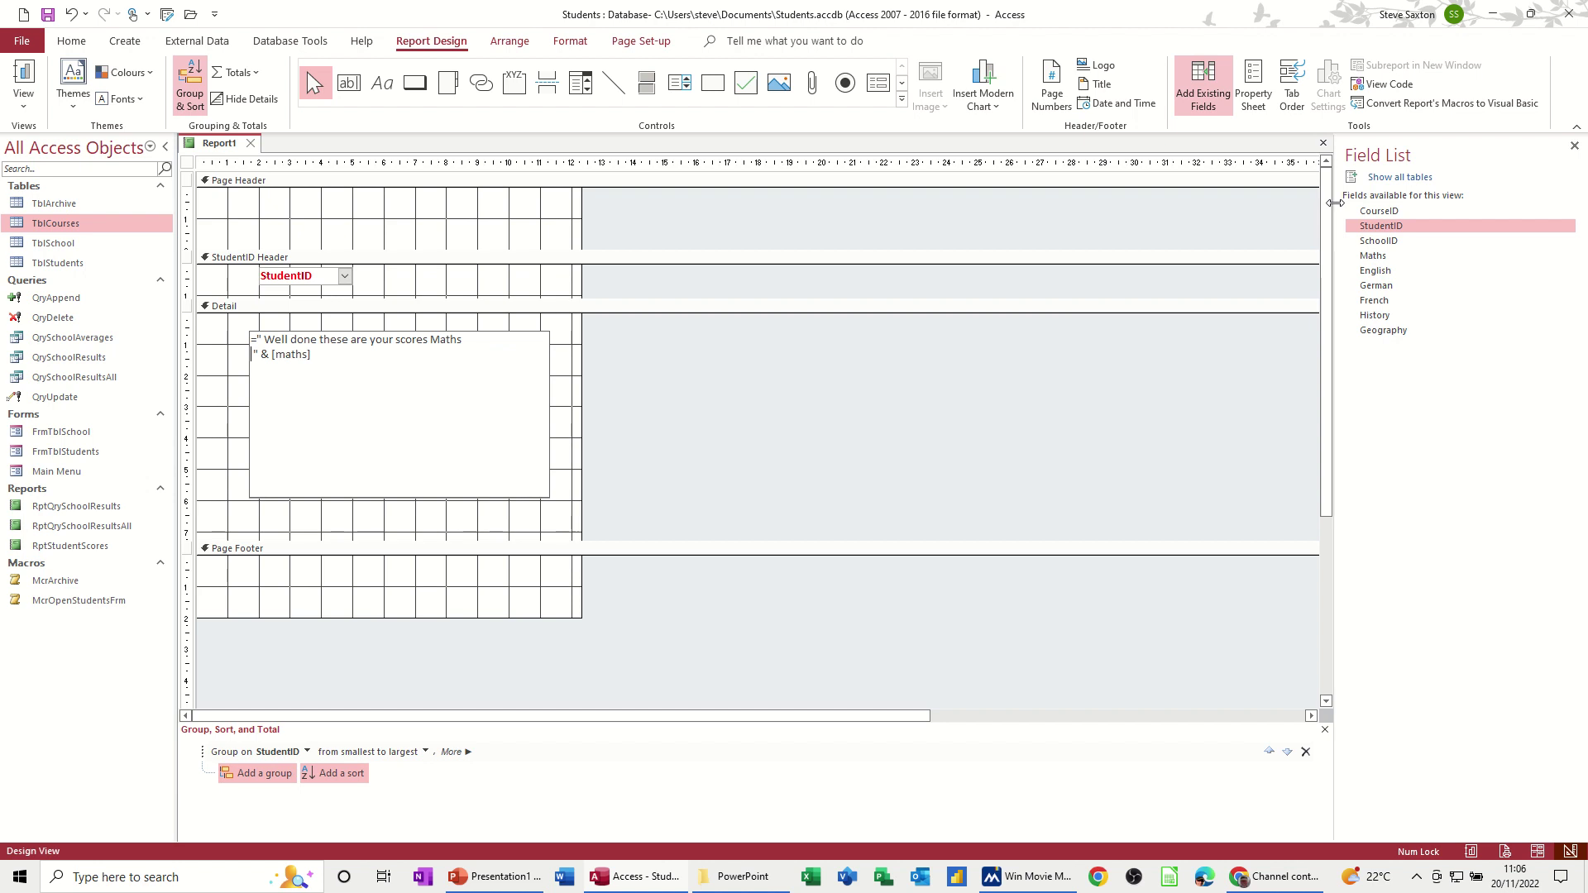
left_click(25, 79)
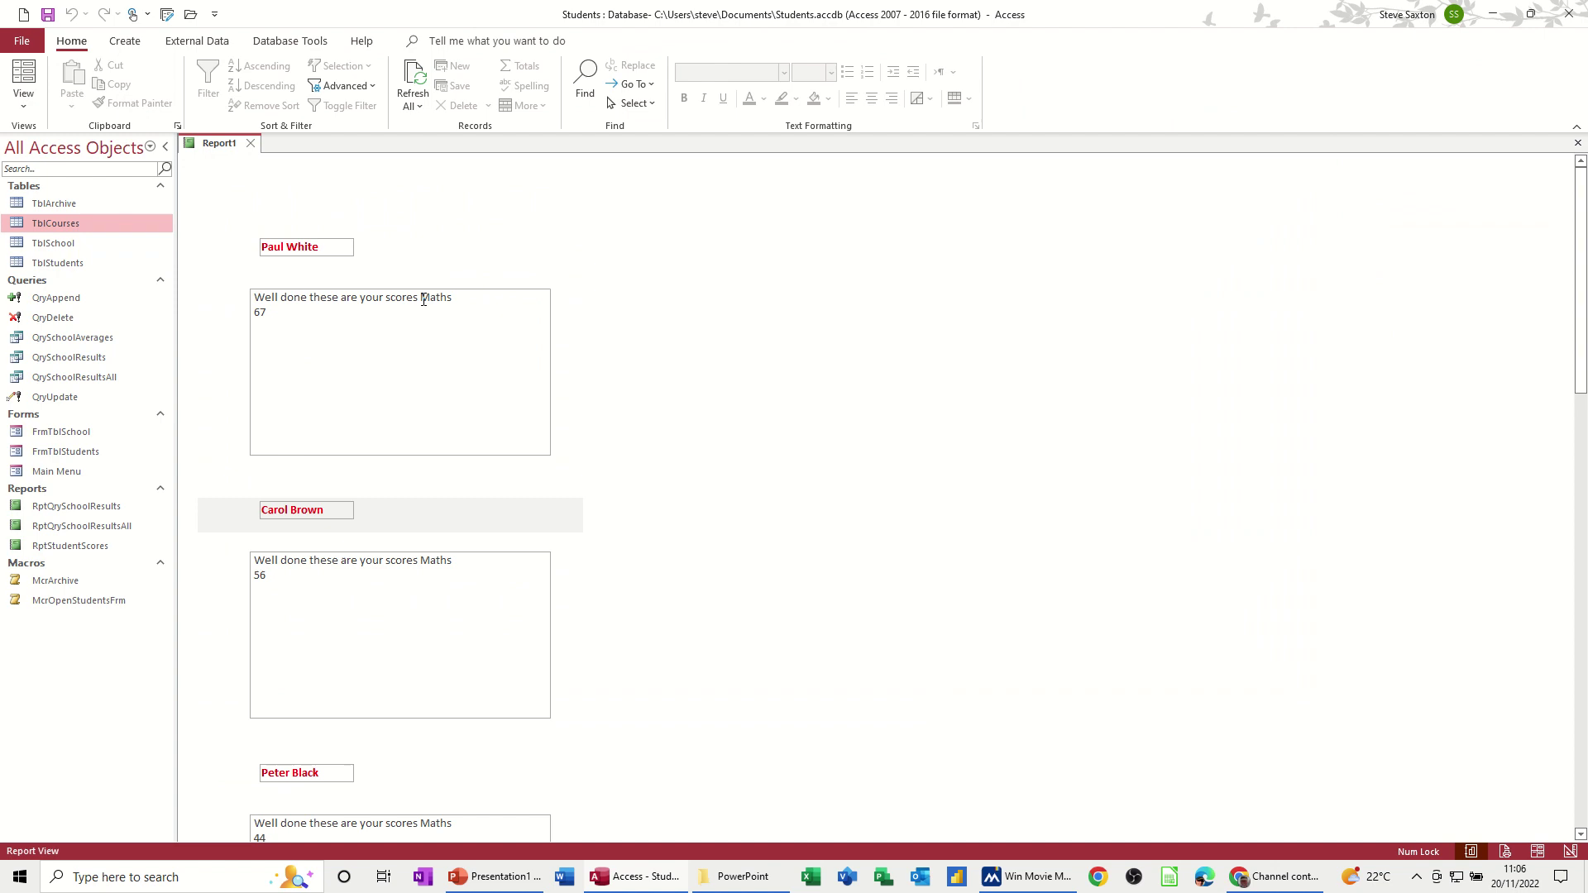
left_click(23, 97)
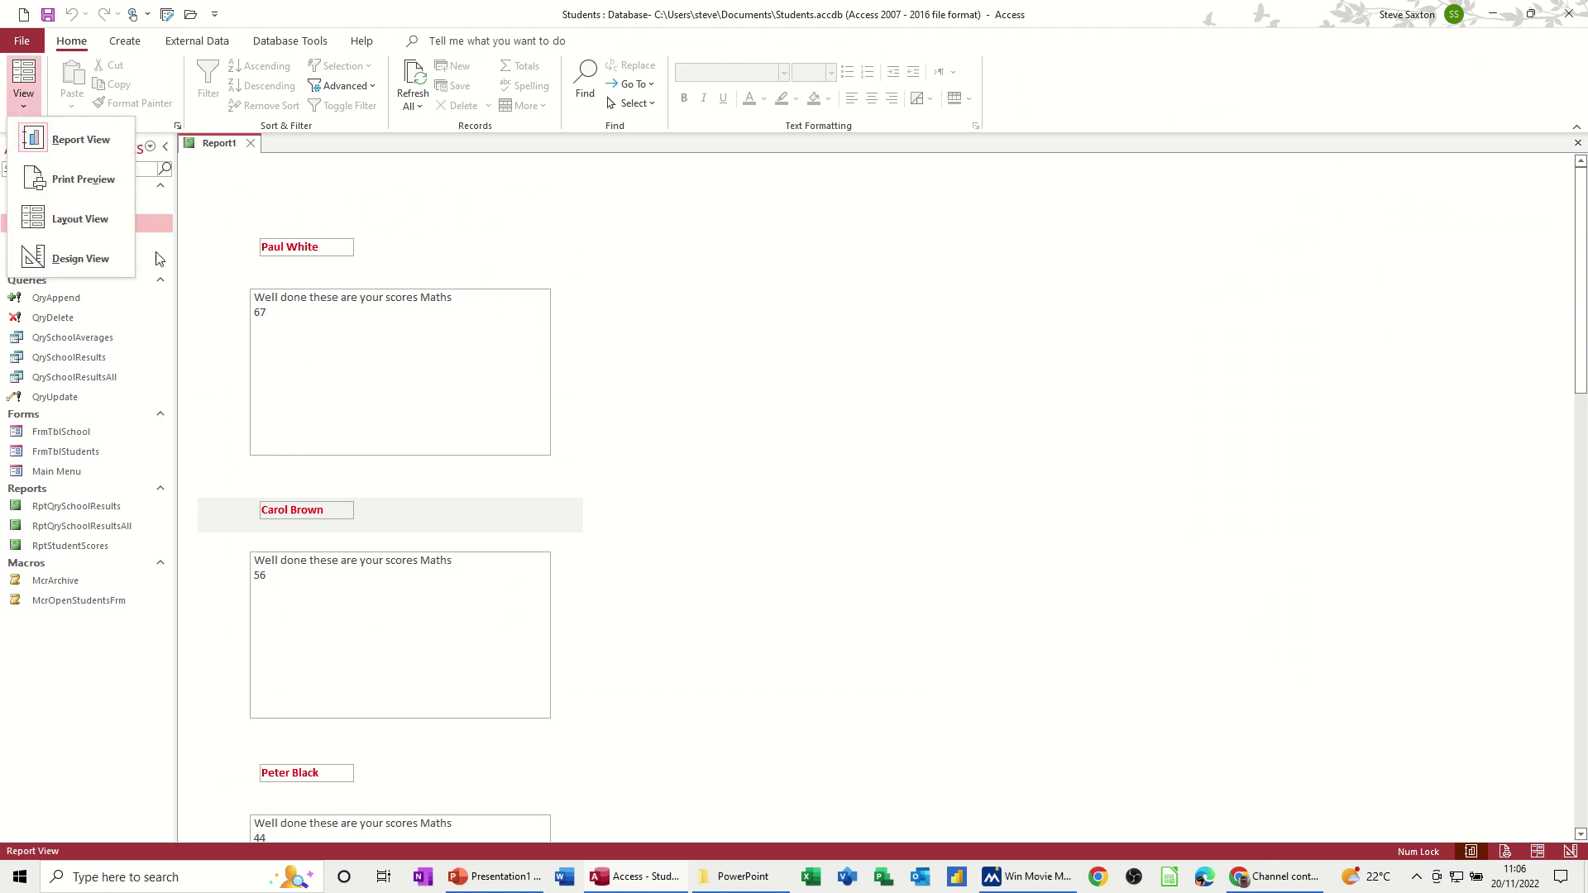
left_click(68, 257)
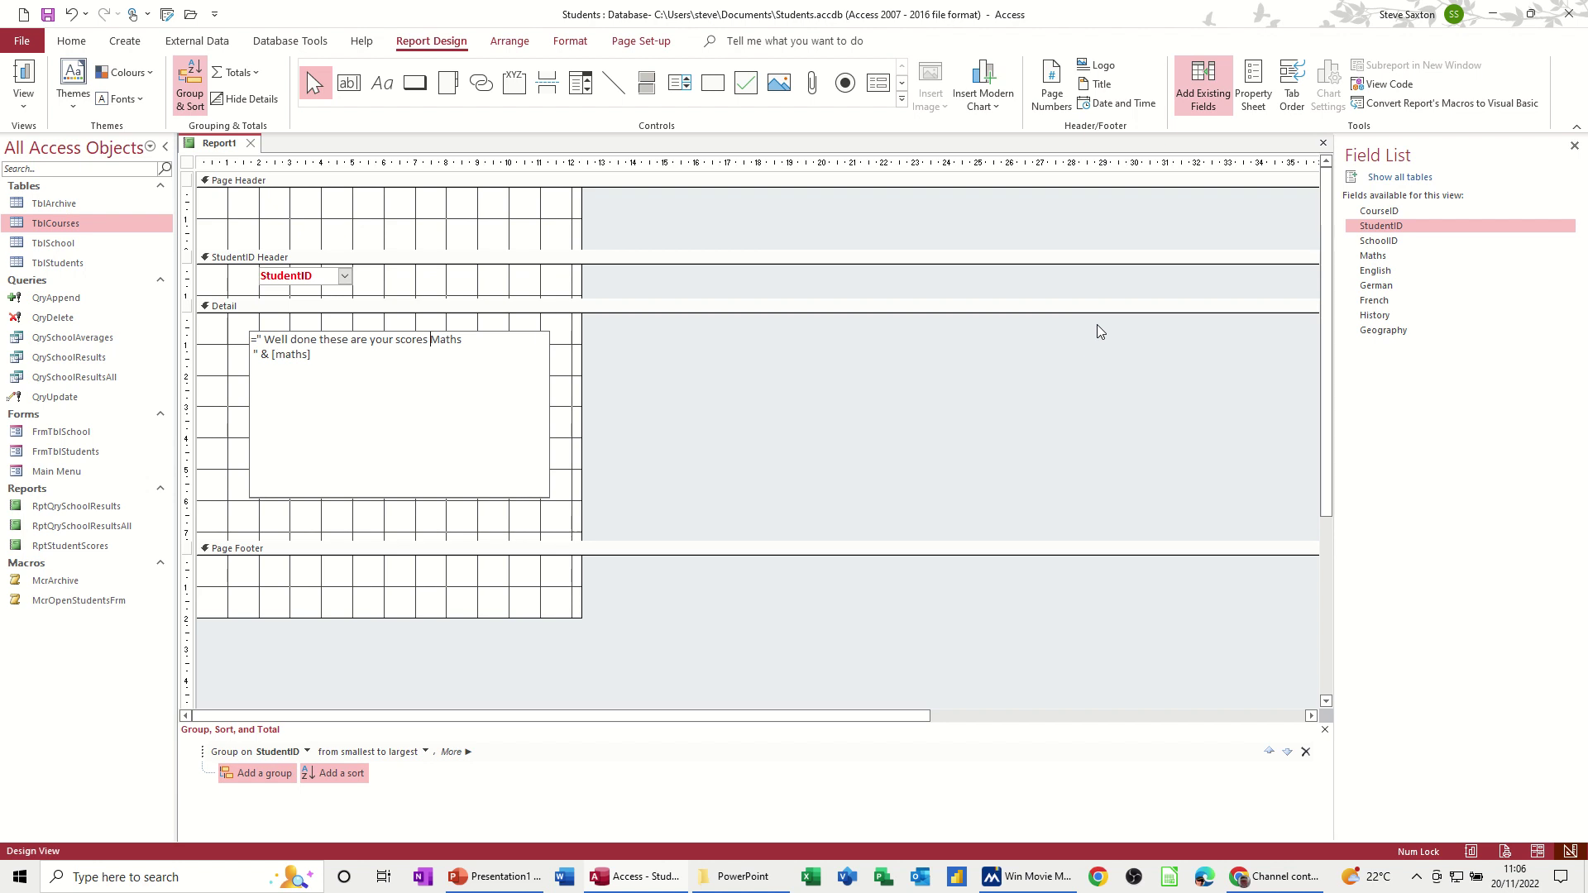
key("ctrl+Return")
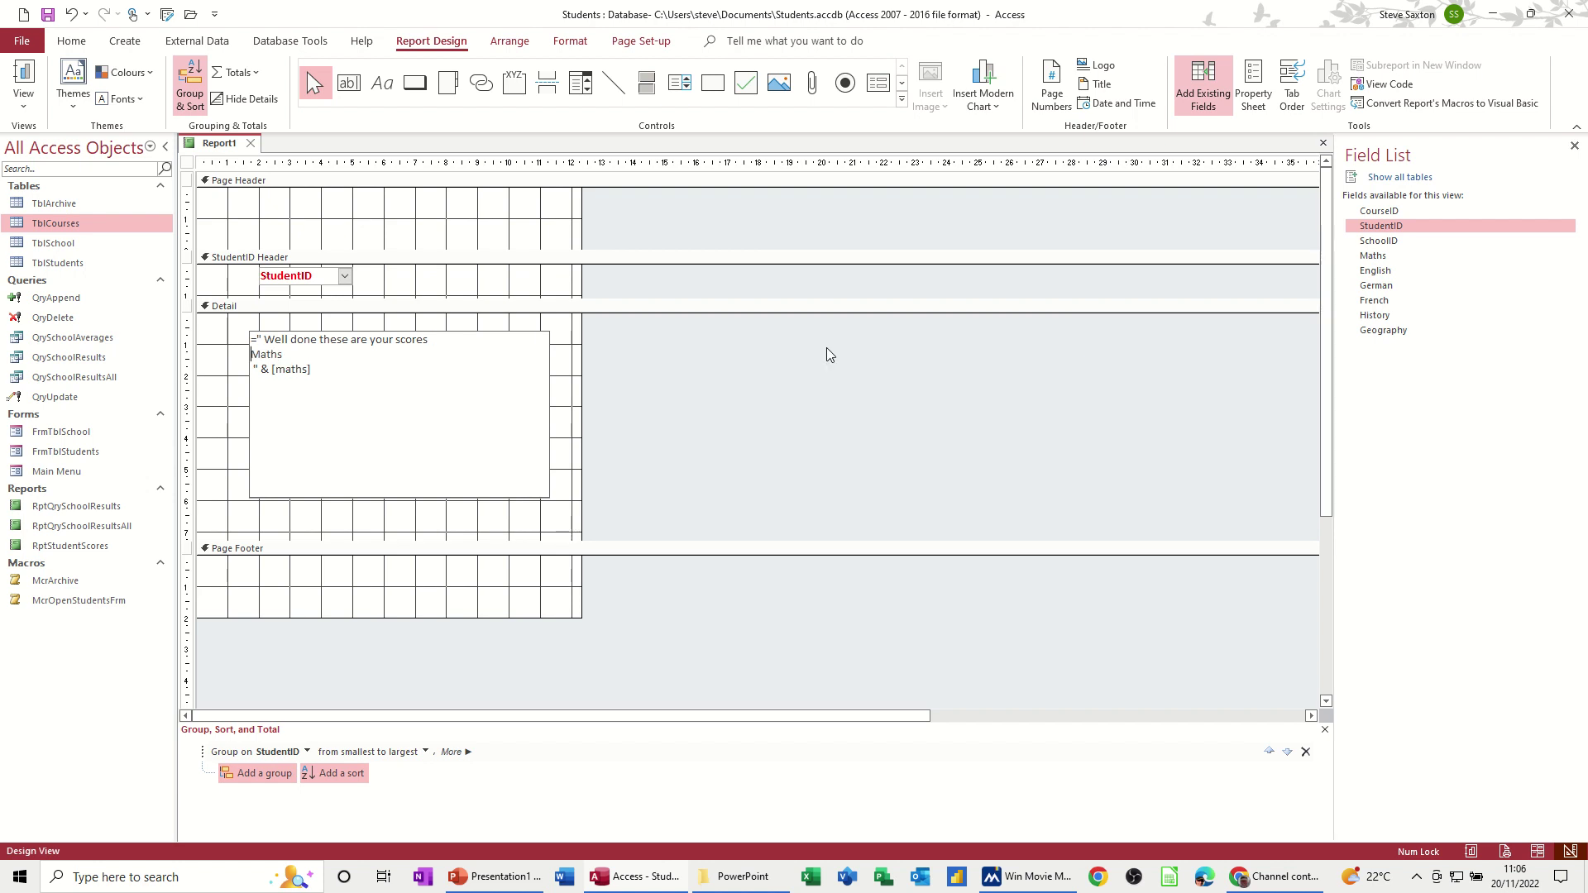
left_click(255, 370)
key("BackSpace")
left_click(24, 79)
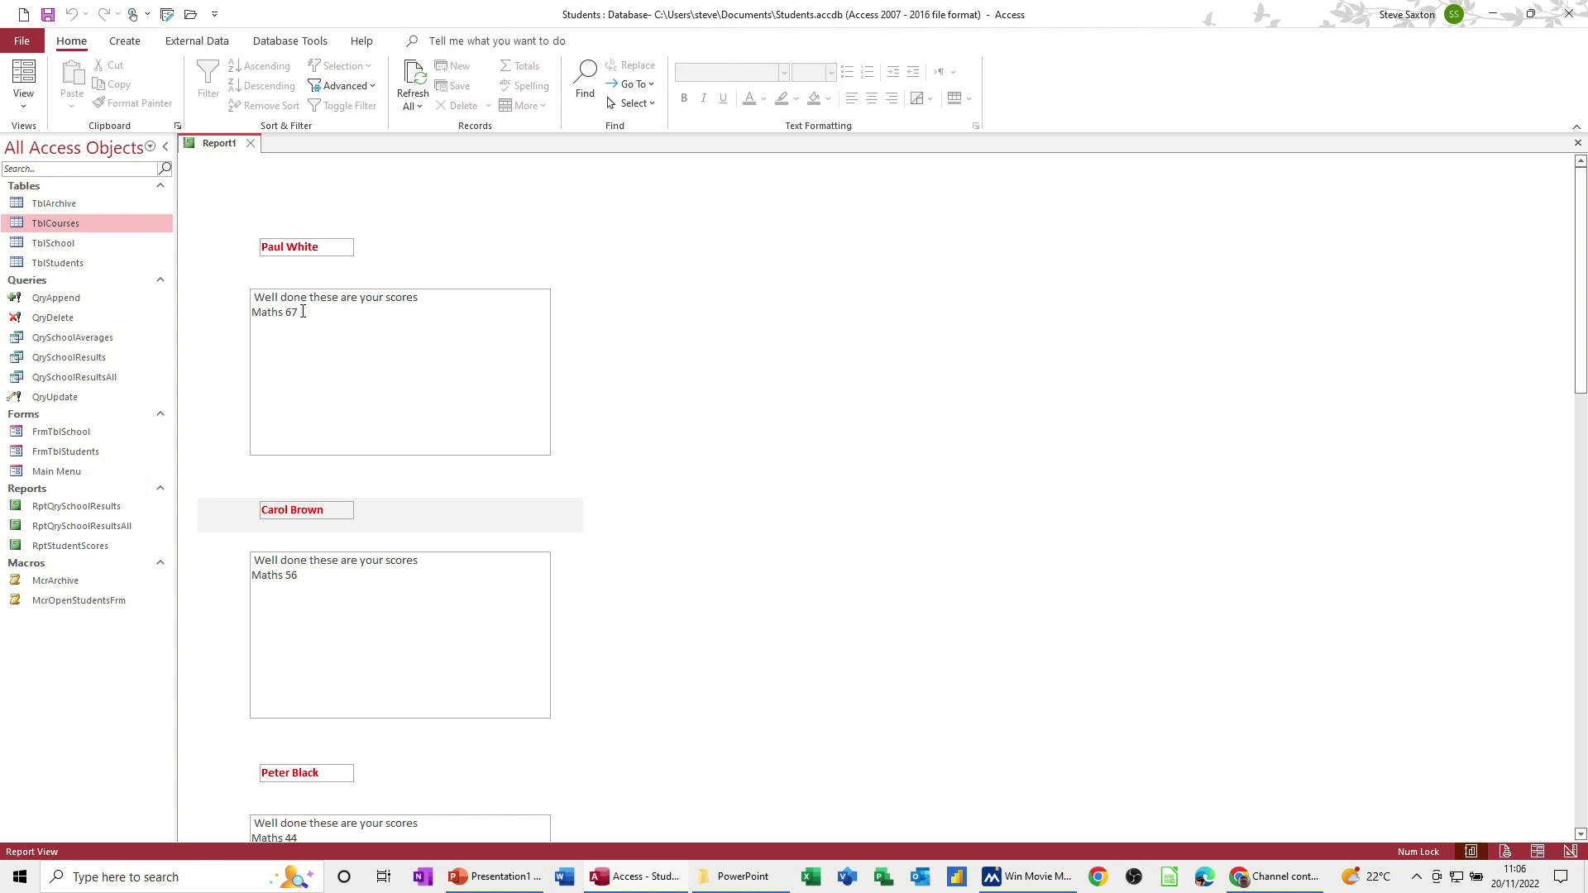
left_click(25, 107)
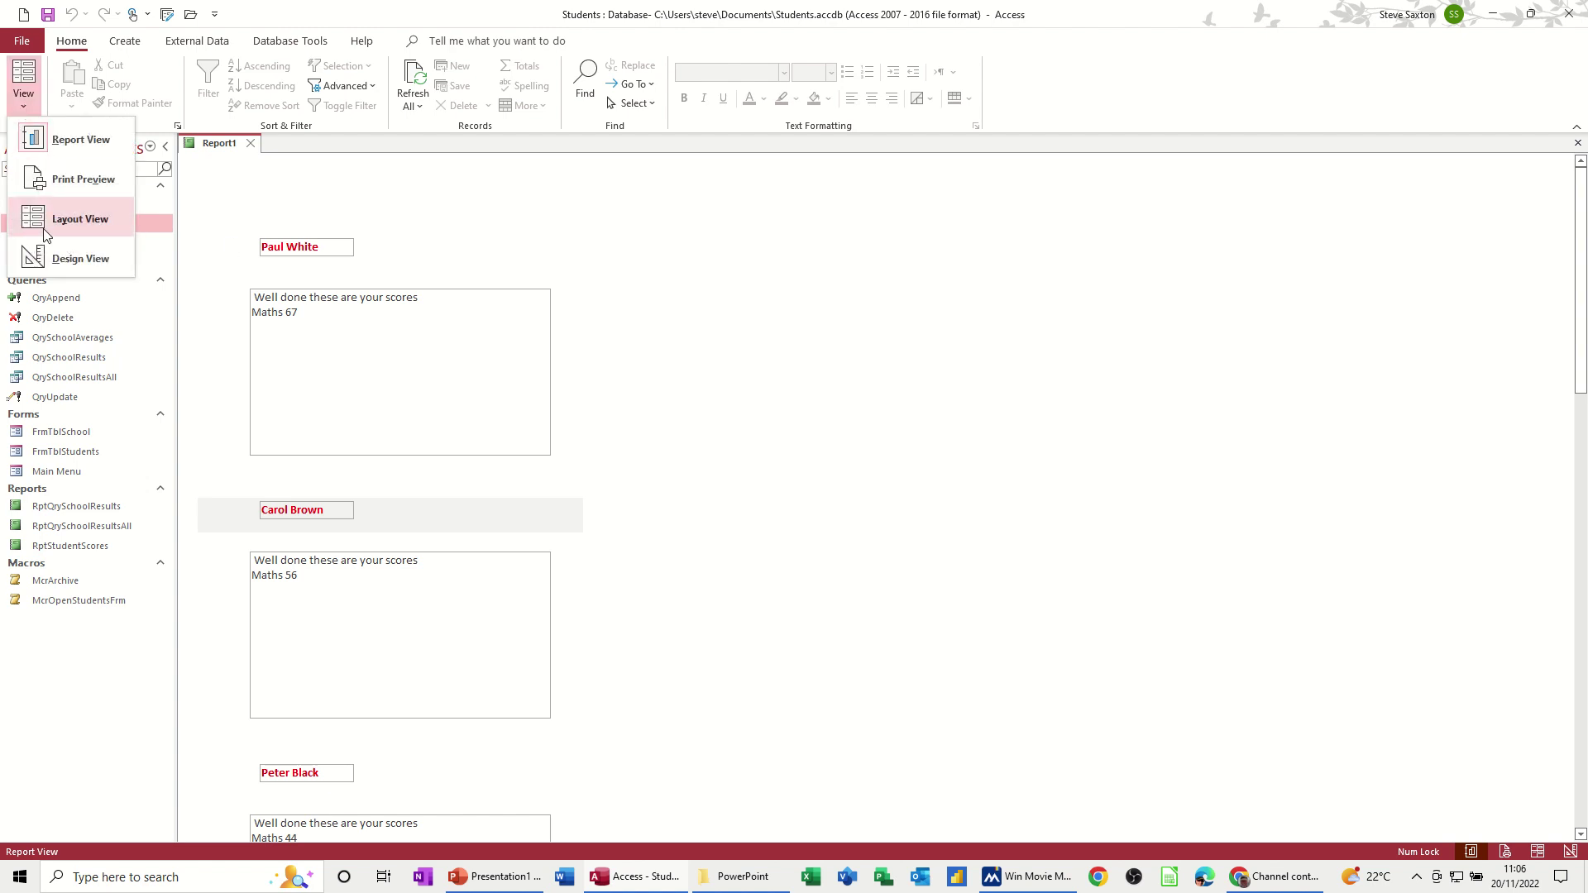
left_click(81, 258)
Append &" English "&[english] on a new line of the expression and preview the English scores.
left_click(355, 362)
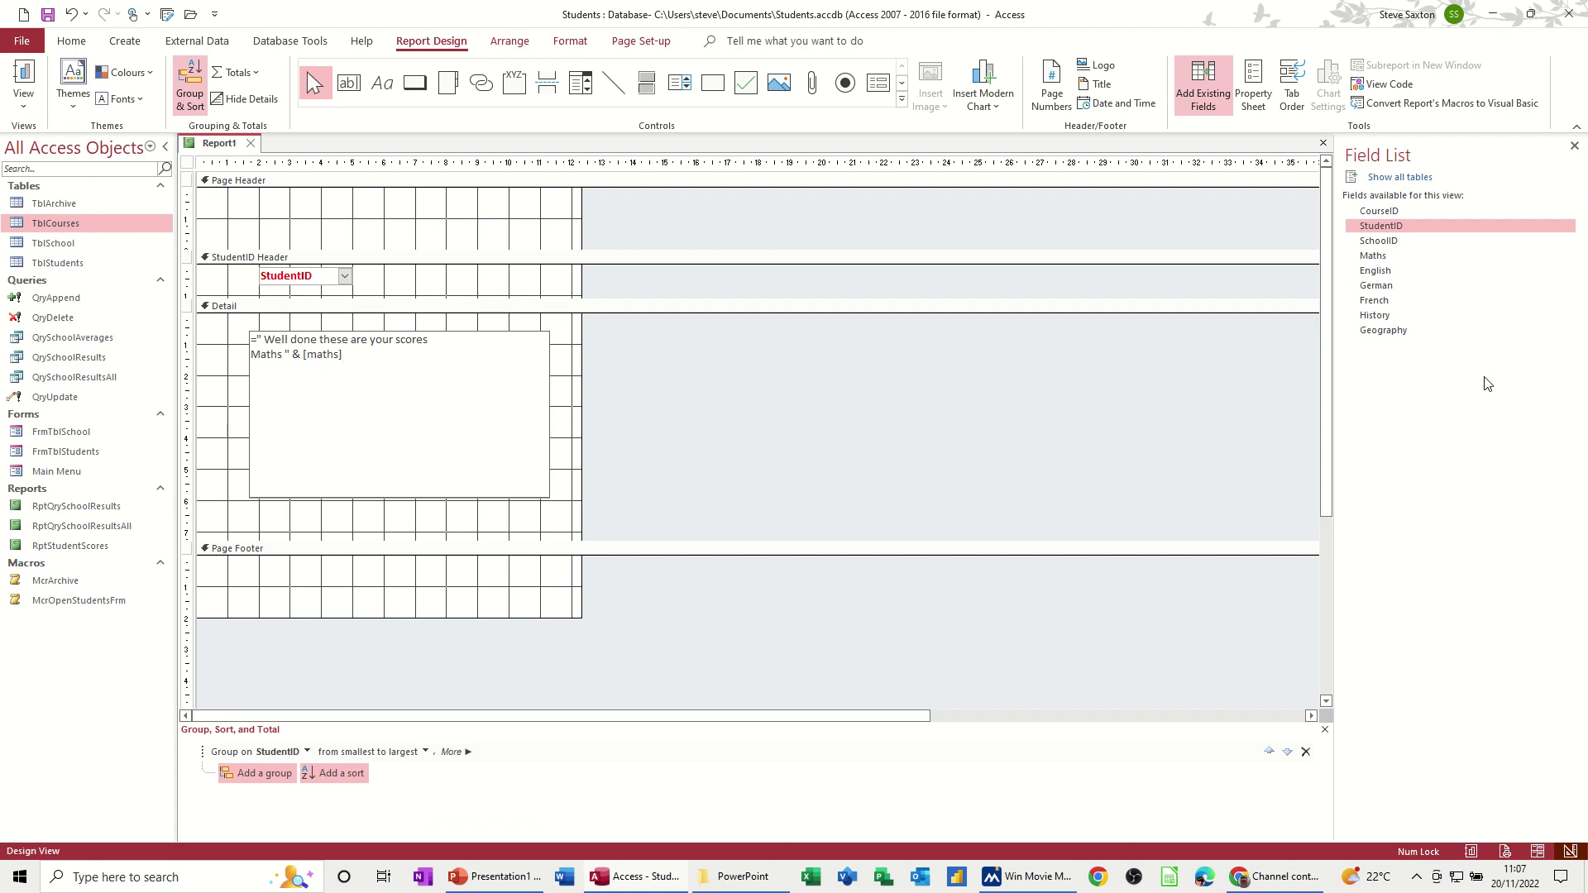
type("&")
type("\" English")
type("&[english")
key("ctrl+Return")
key("Delete")
left_click(23, 78)
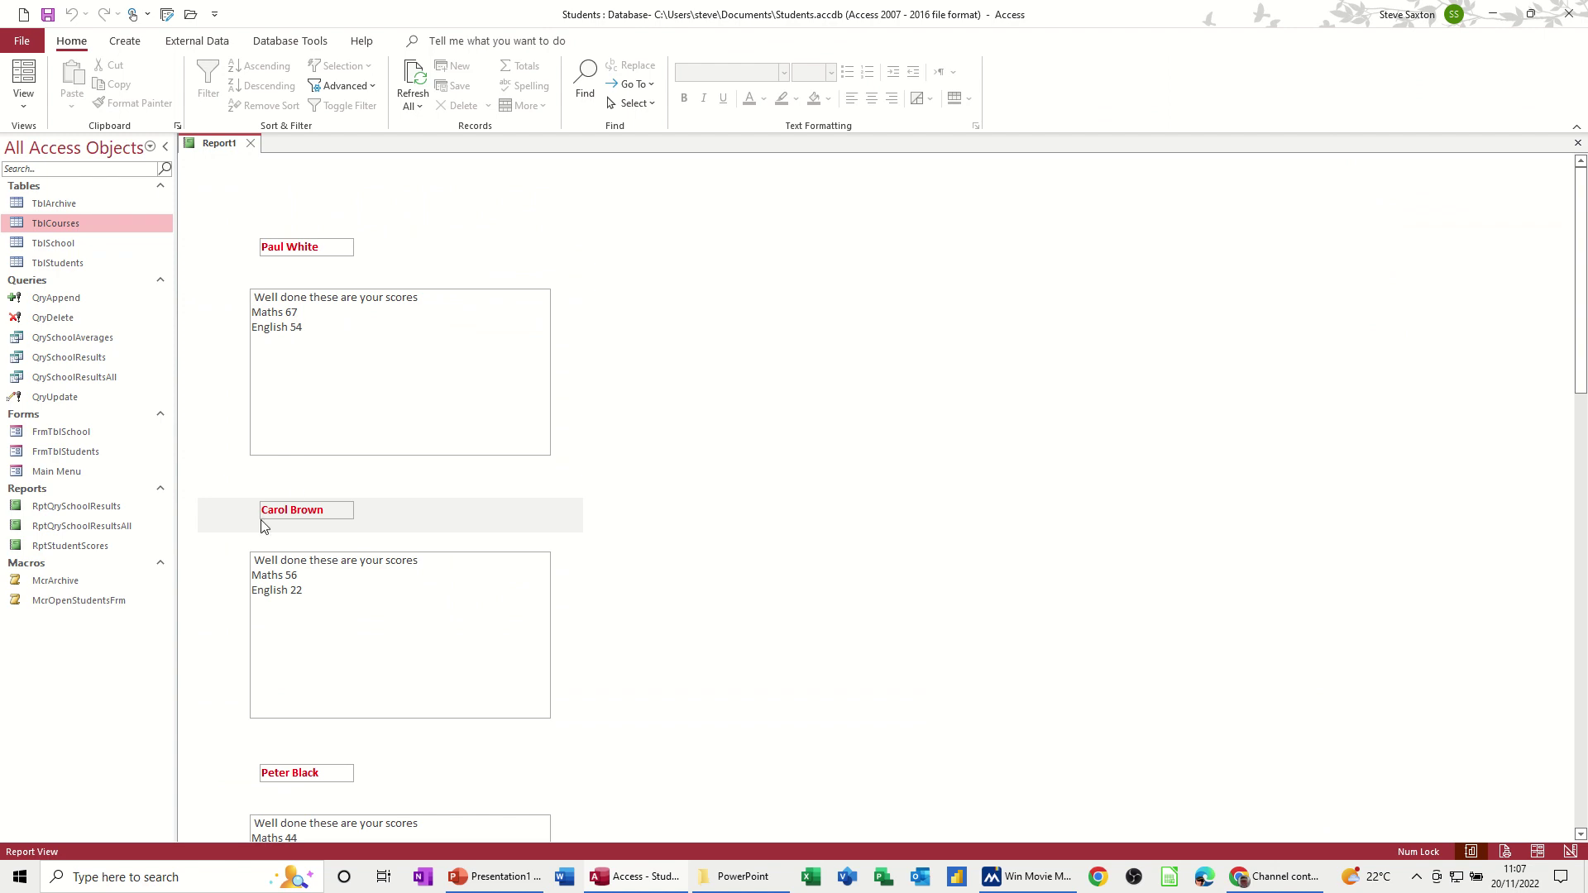
Append &" German "&[german] after the English line and preview the German scores.
left_click(23, 103)
left_click(80, 259)
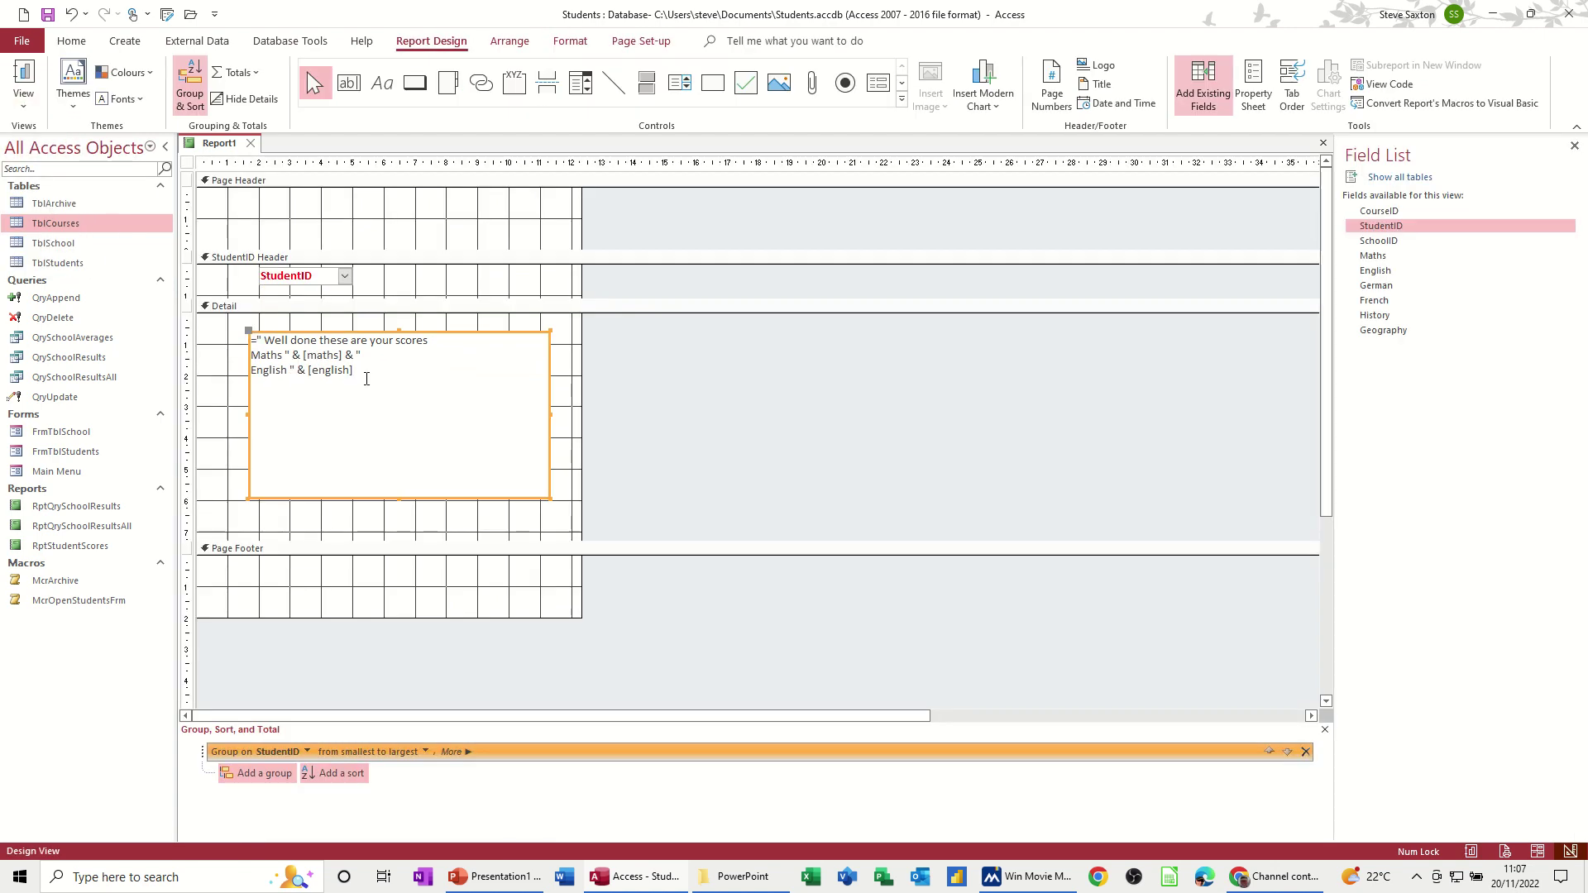
left_click(377, 379)
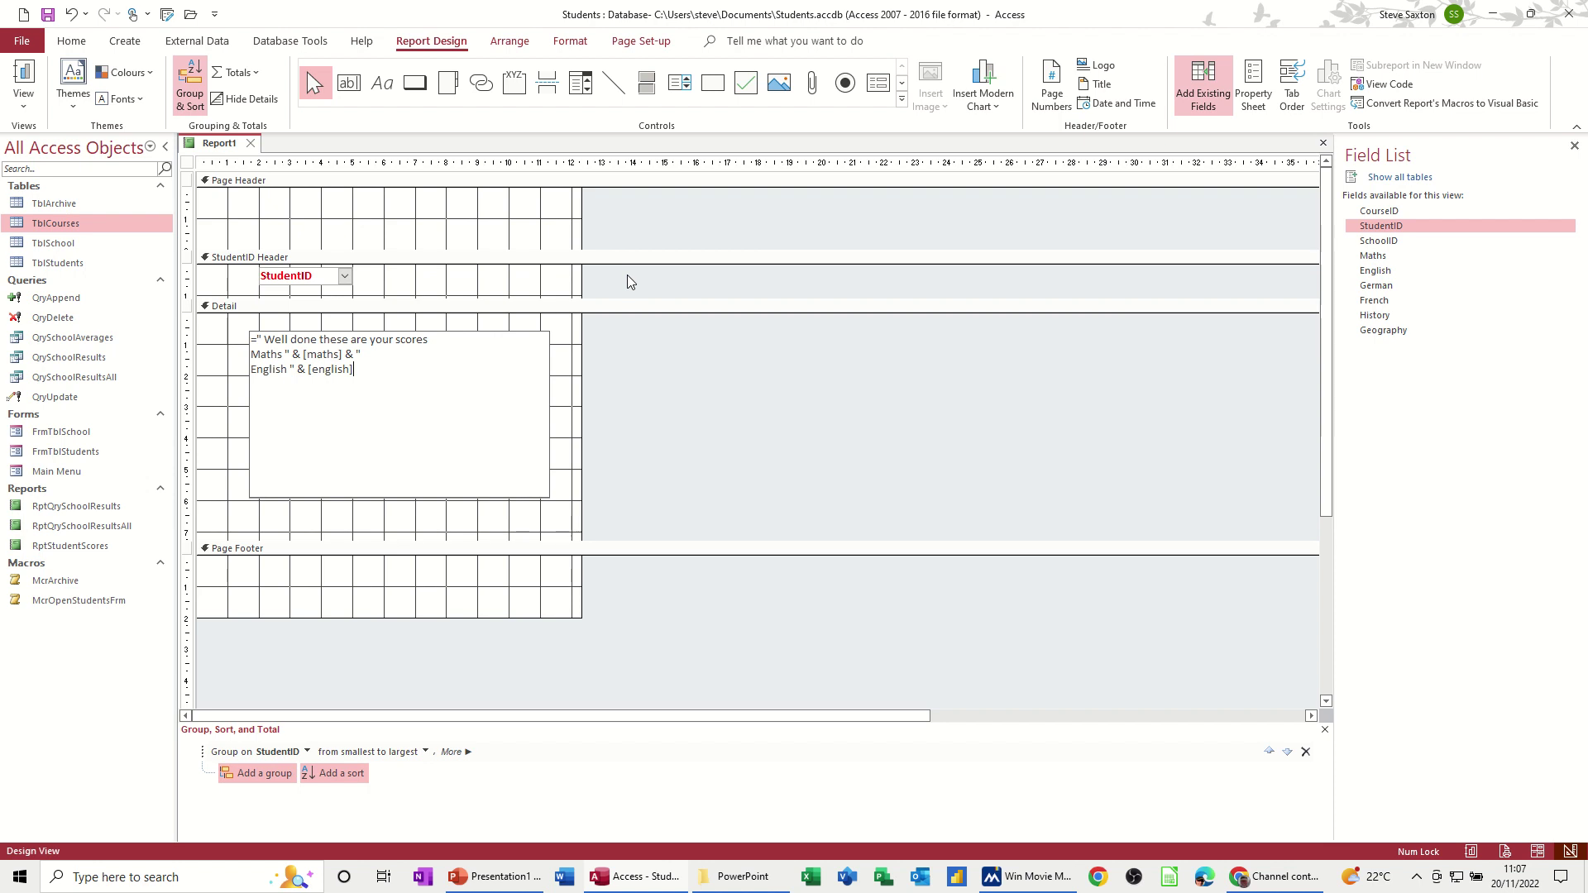
type("&")
type("German")
type(" \"")
type("&[")
type("german")
left_click(37, 81)
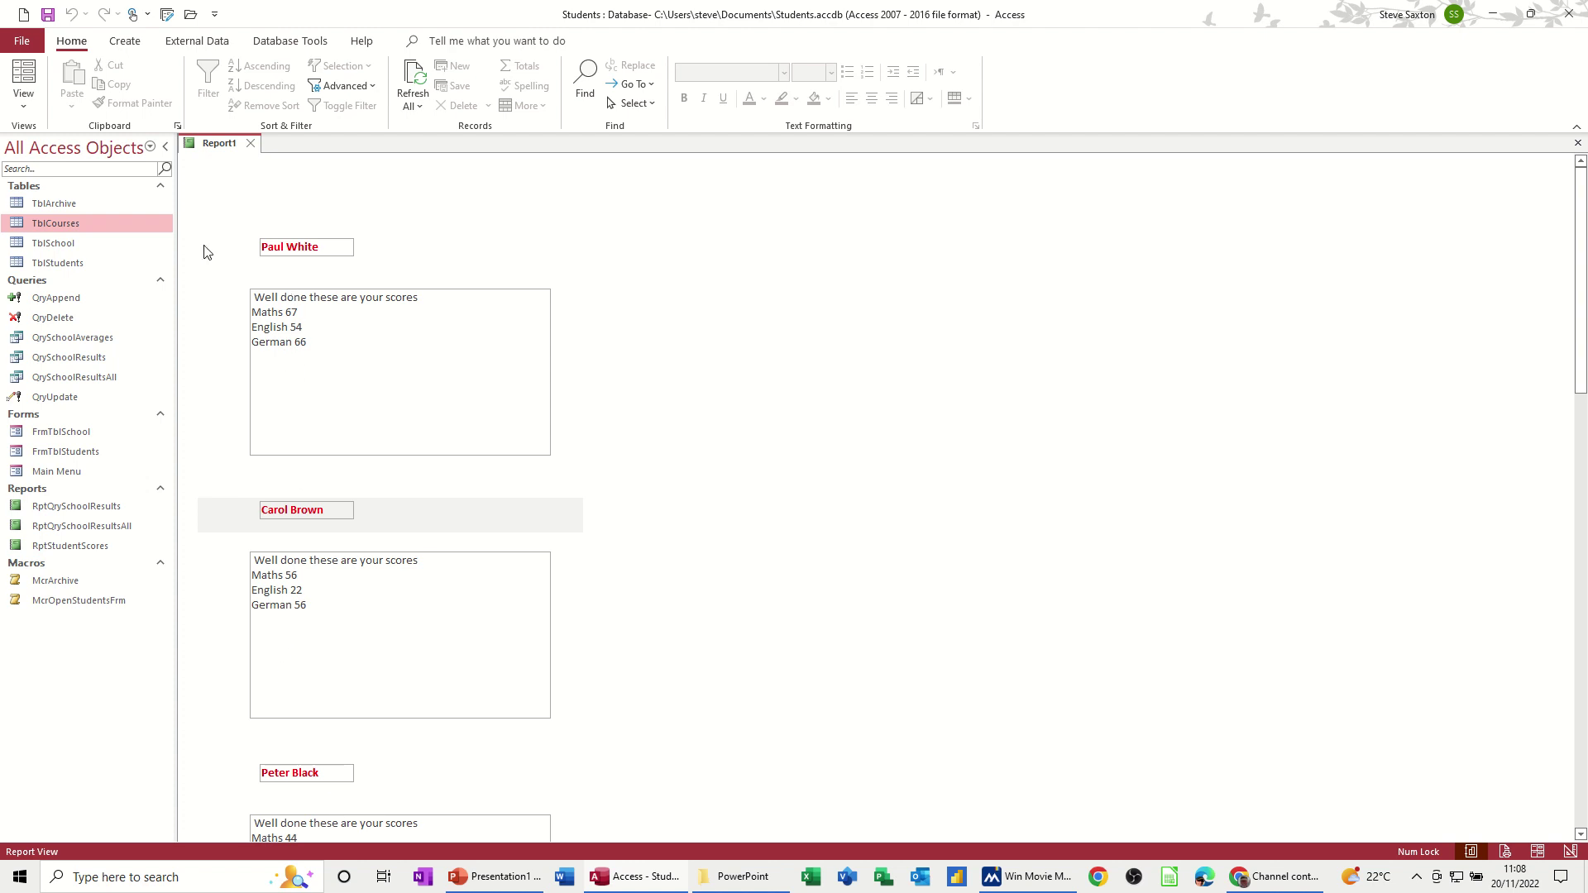
Shorten the scores text box and pull the Detail section up to fit it, checking in Report View.
left_click(25, 112)
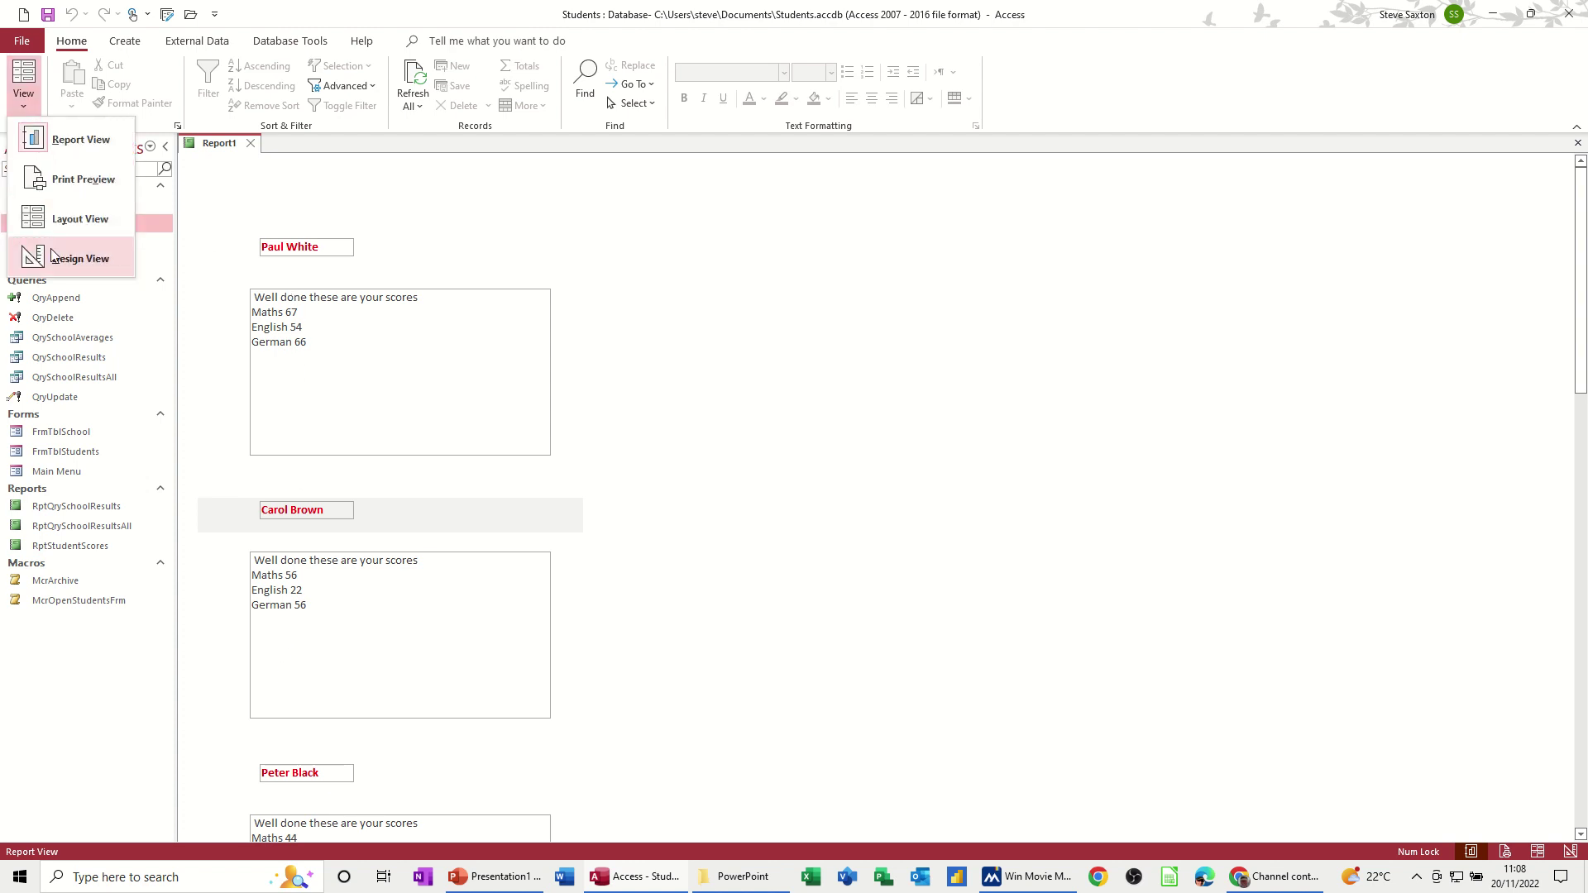
left_click(54, 257)
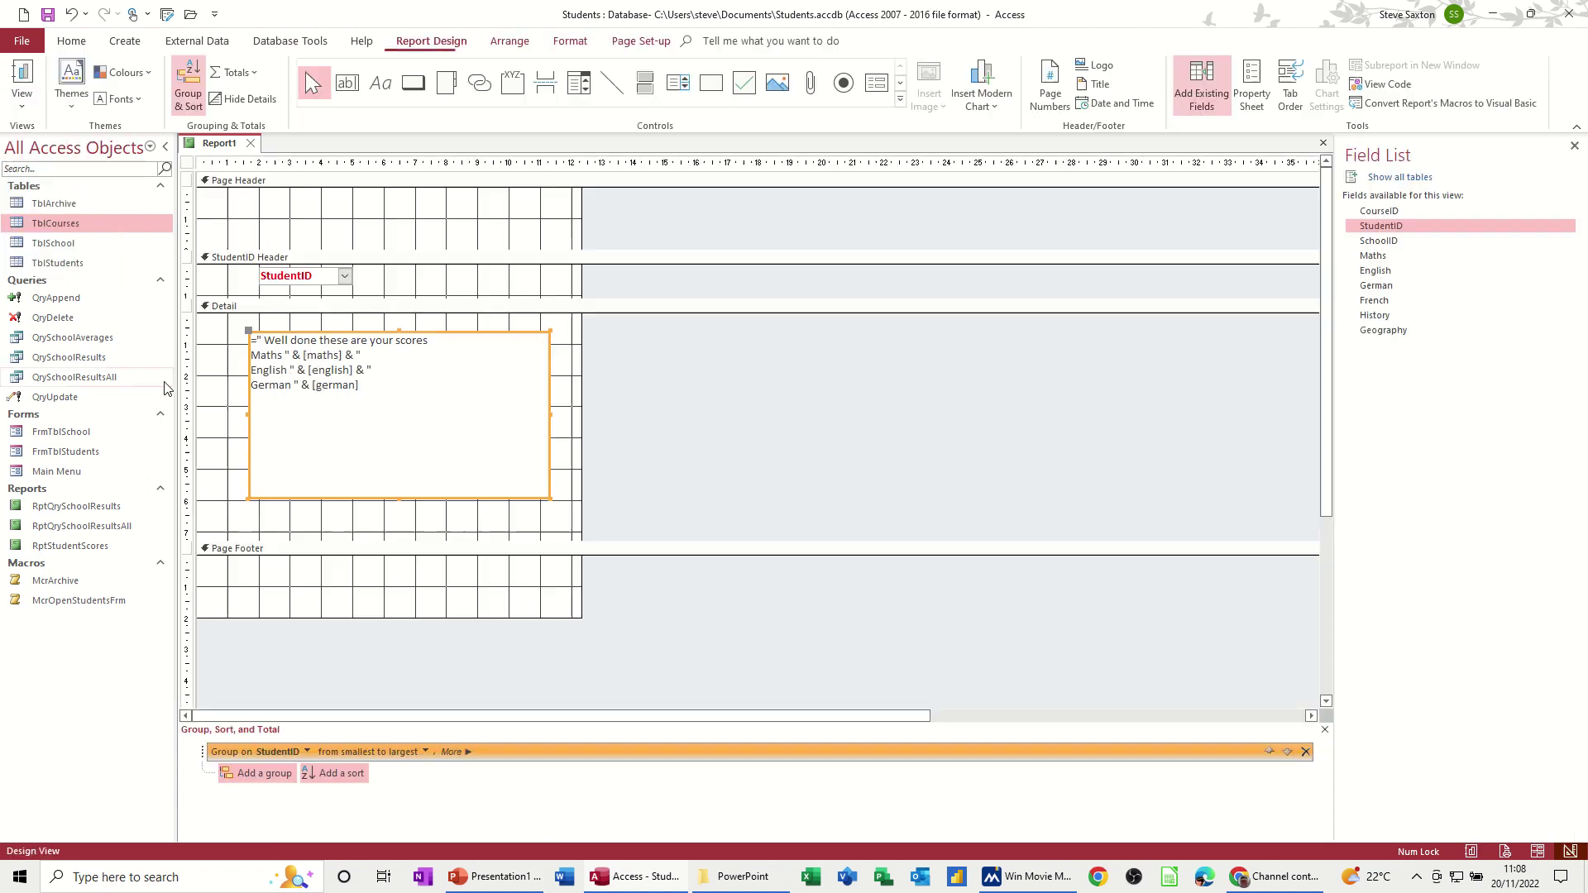
left_click(418, 509)
left_click(416, 496)
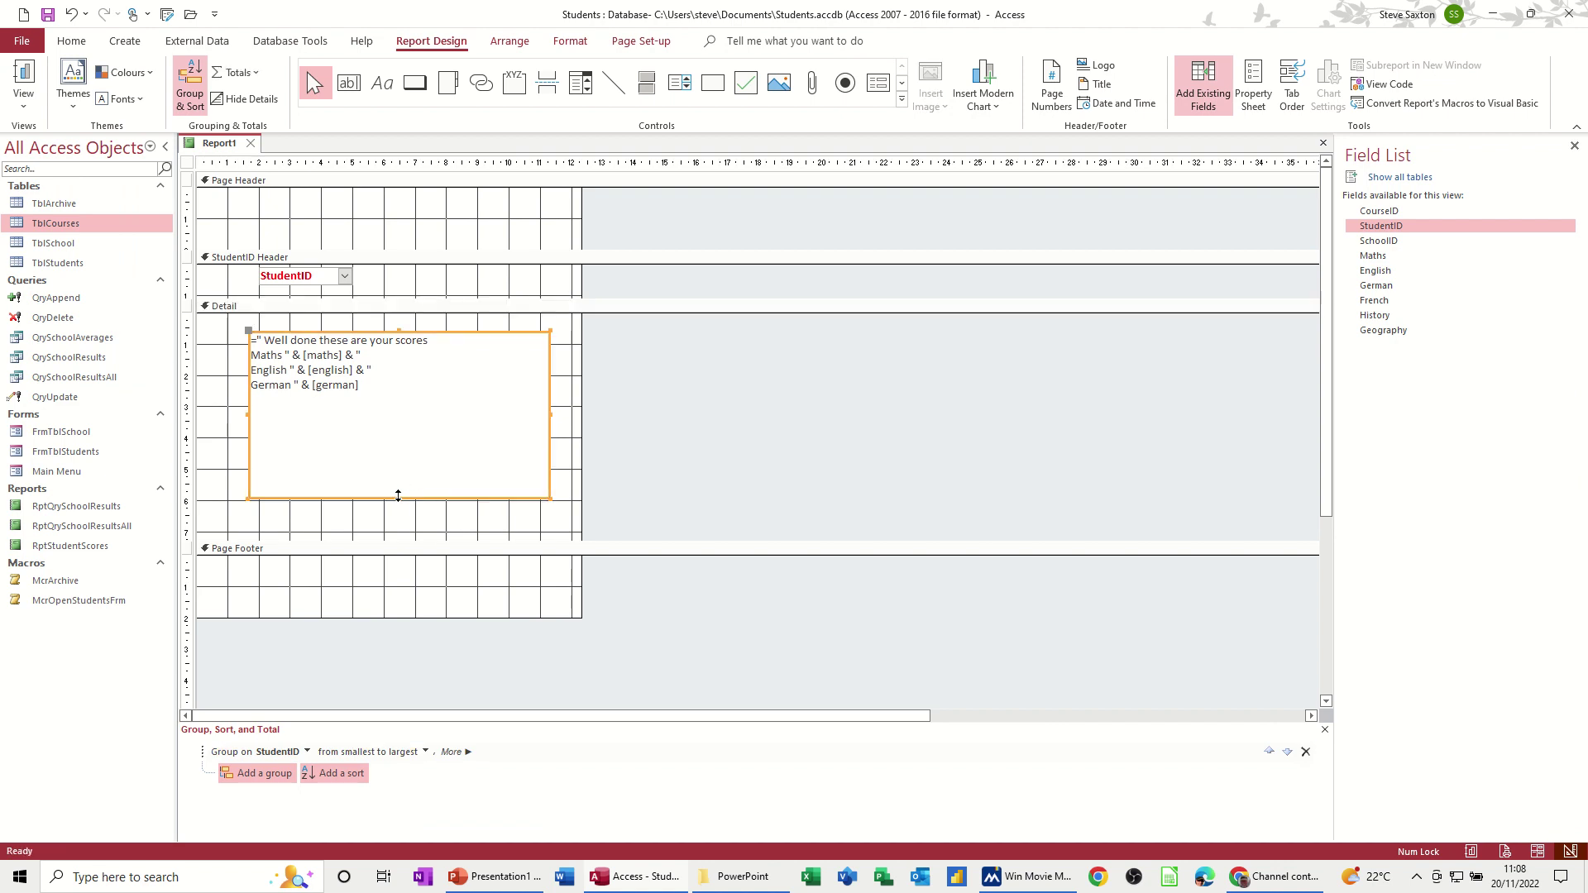
left_click_drag(398, 497, 397, 405)
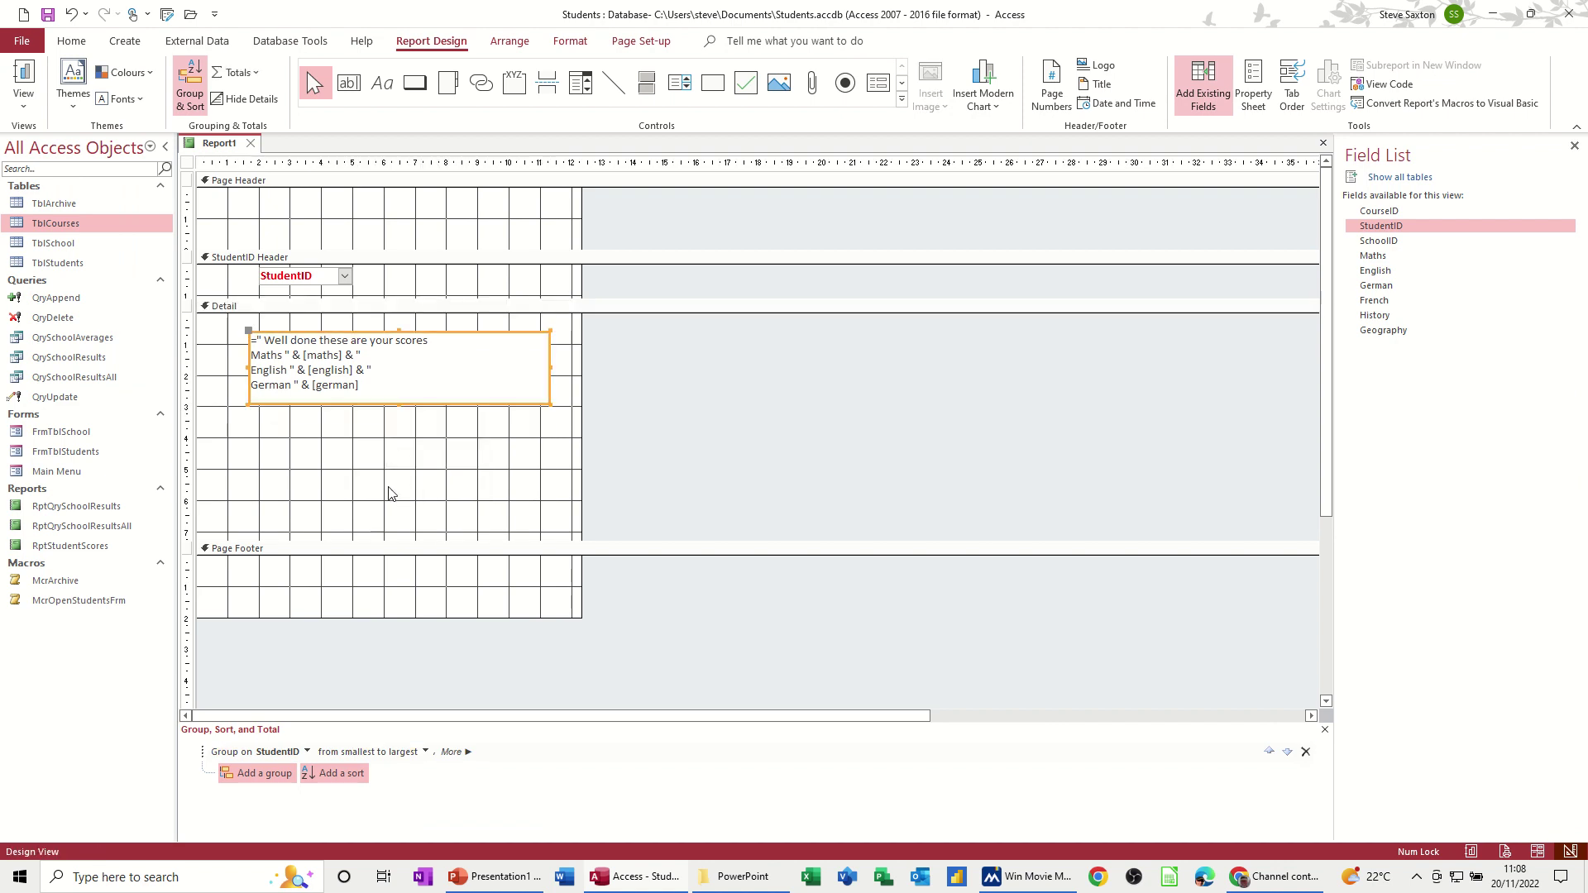
left_click(386, 549)
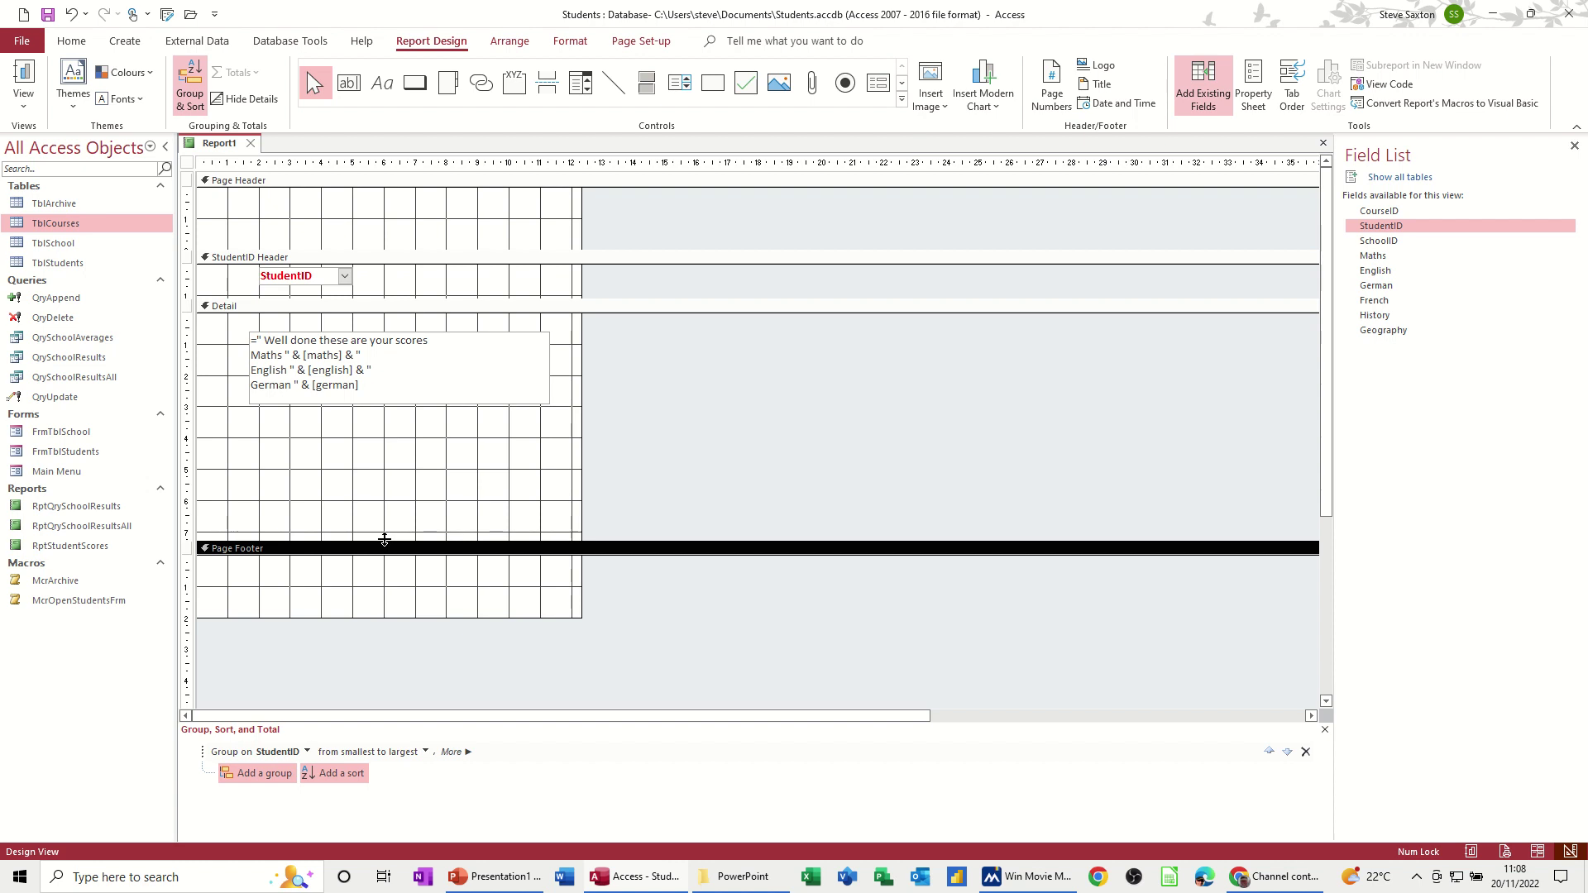
left_click_drag(383, 542, 384, 417)
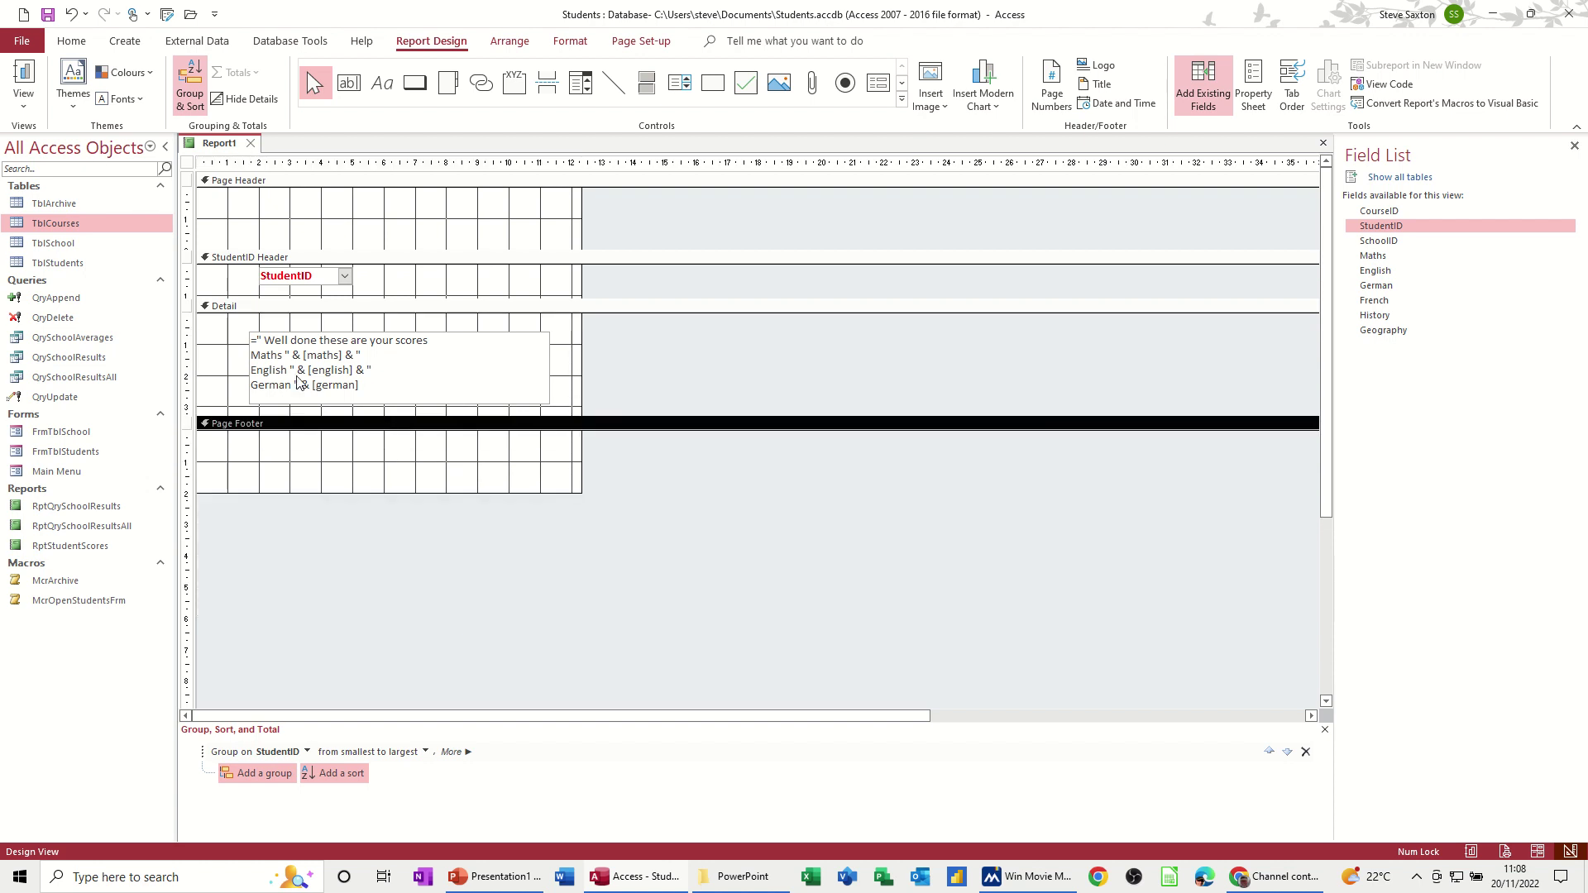
left_click(24, 85)
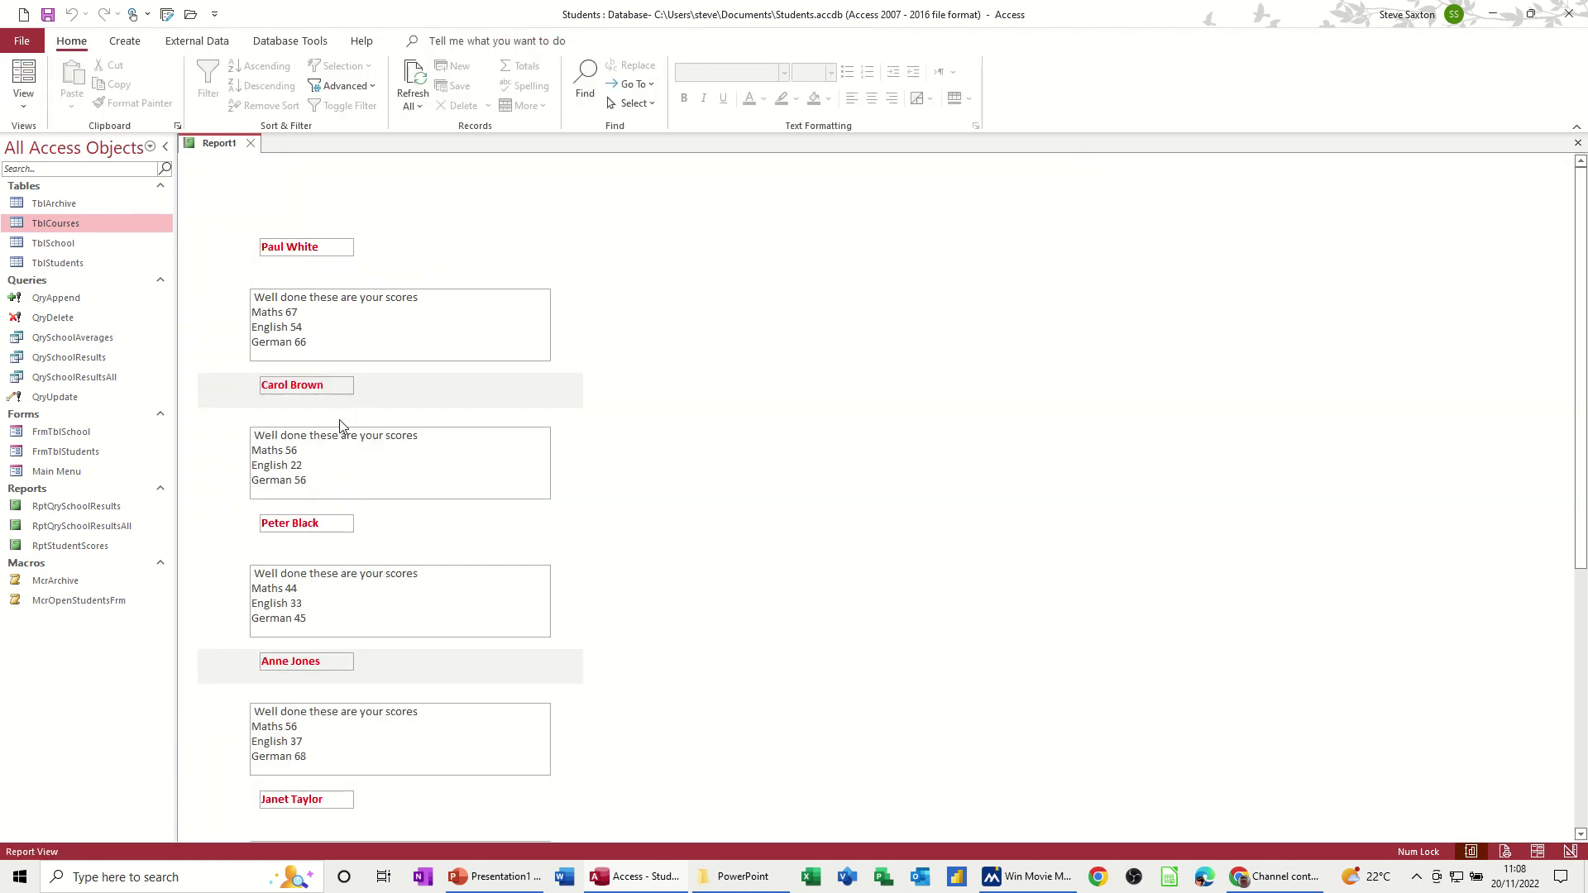
left_click(23, 99)
left_click(37, 258)
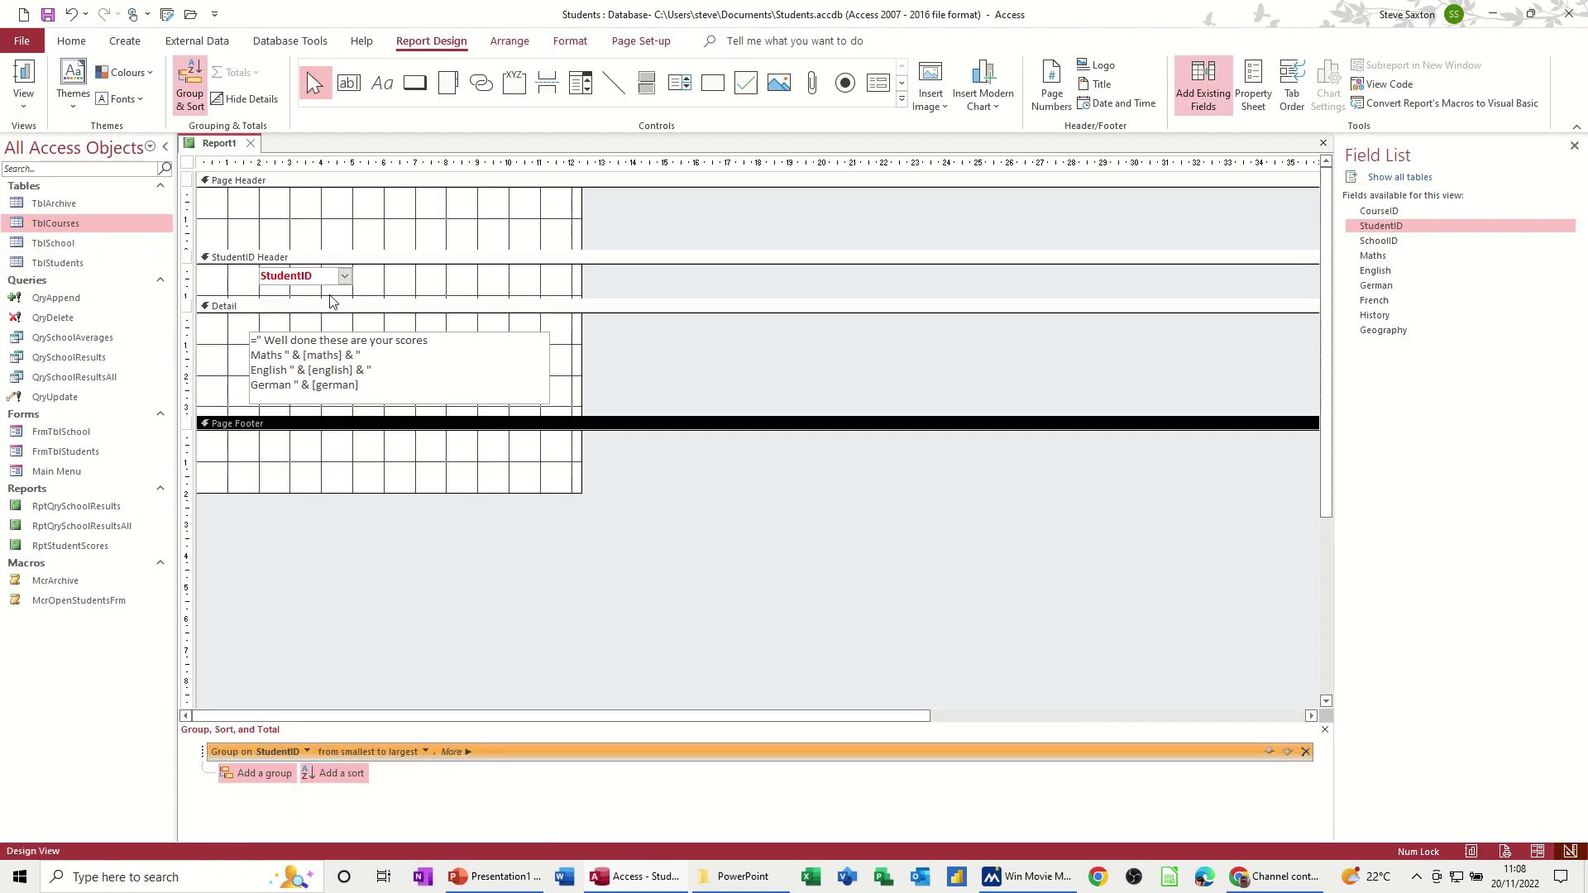
Move StudentID and the scores text box to the left and tighten the Detail section.
left_click(283, 275)
left_click_drag(283, 275, 242, 278)
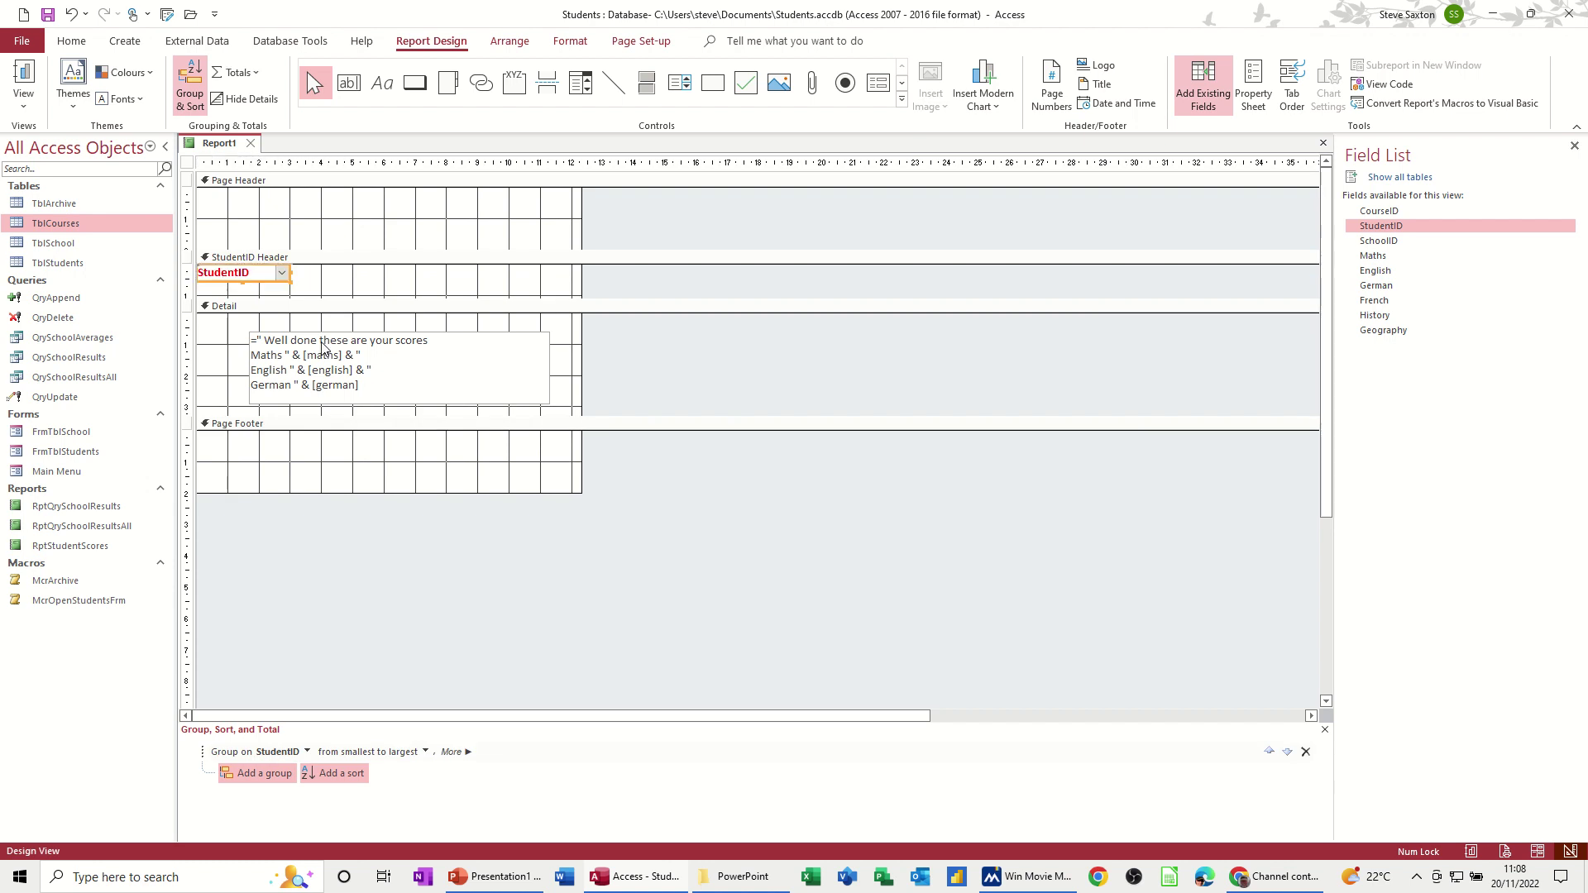
left_click_drag(321, 344, 301, 326)
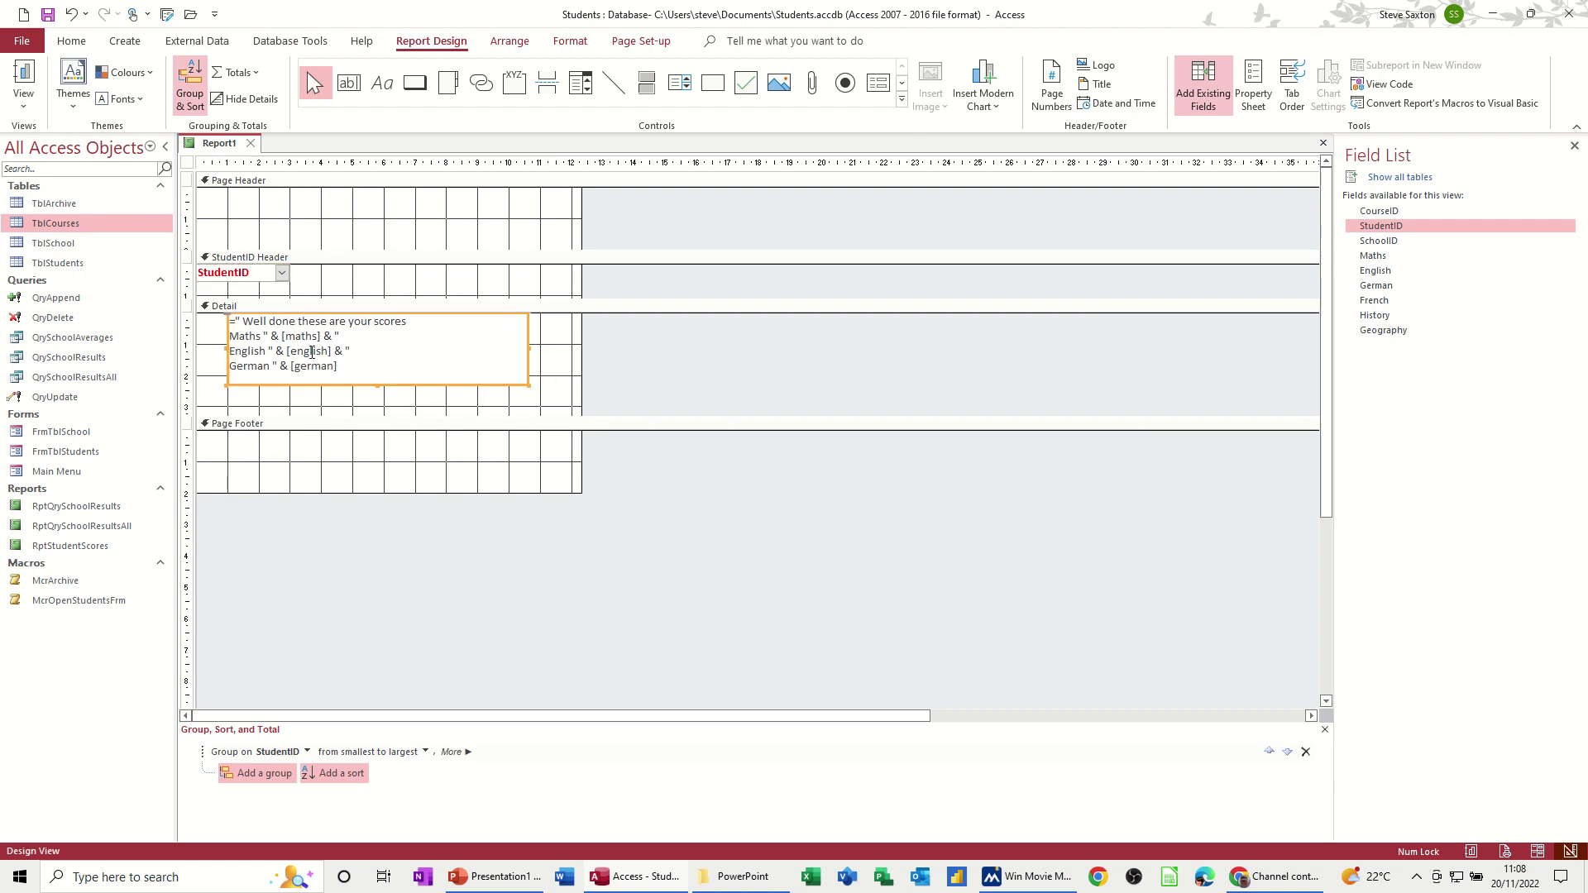
left_click_drag(336, 414, 334, 400)
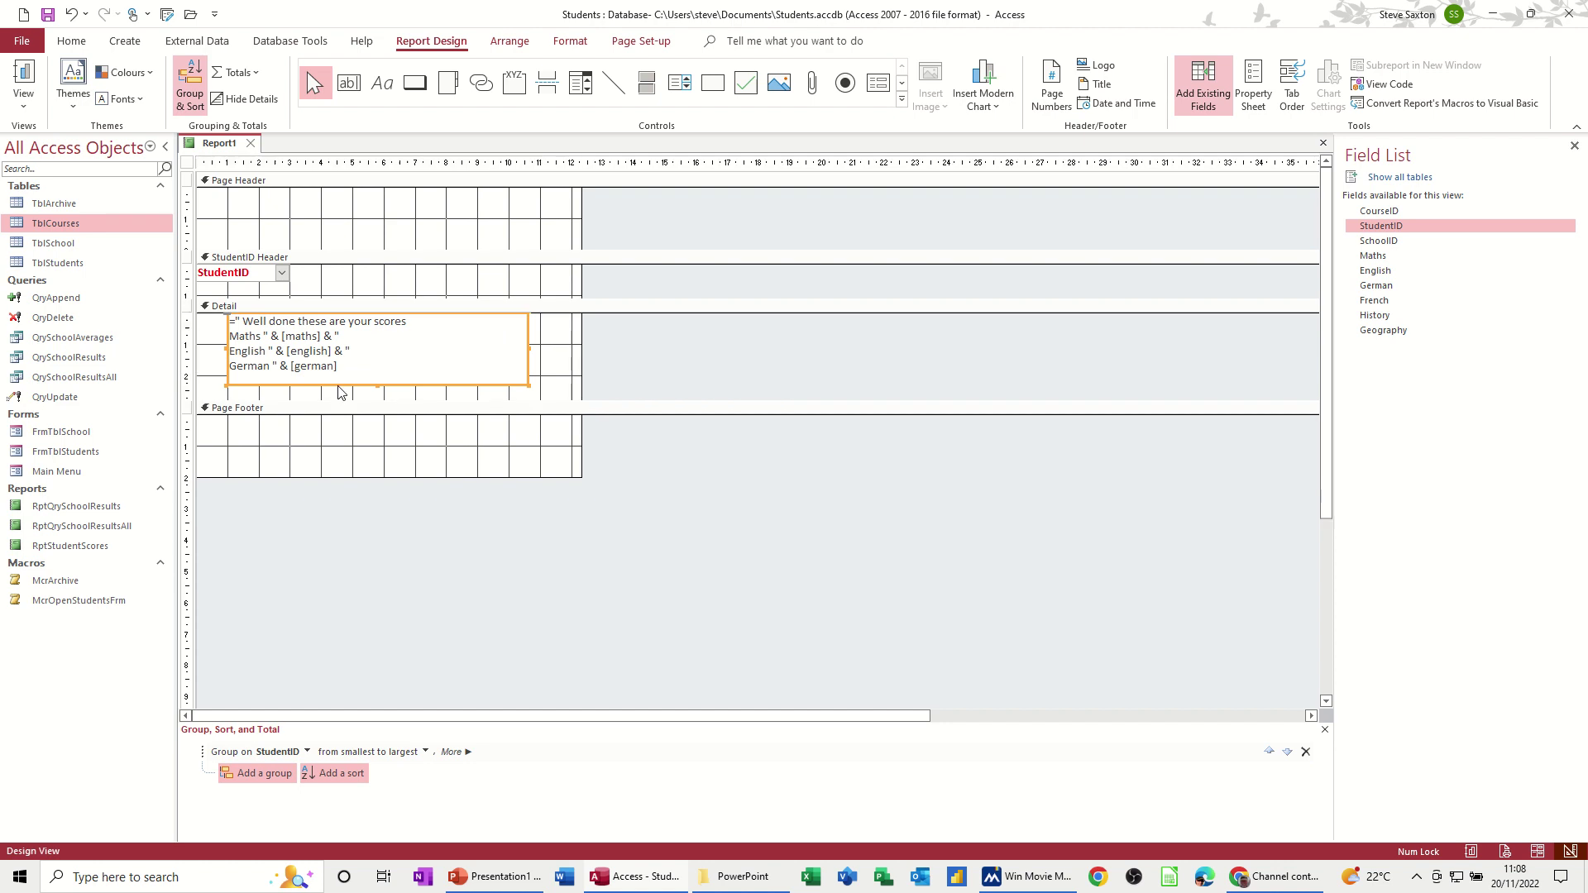
Append a new line reading "French "&[french] to the expression and view the report.
left_click(351, 368)
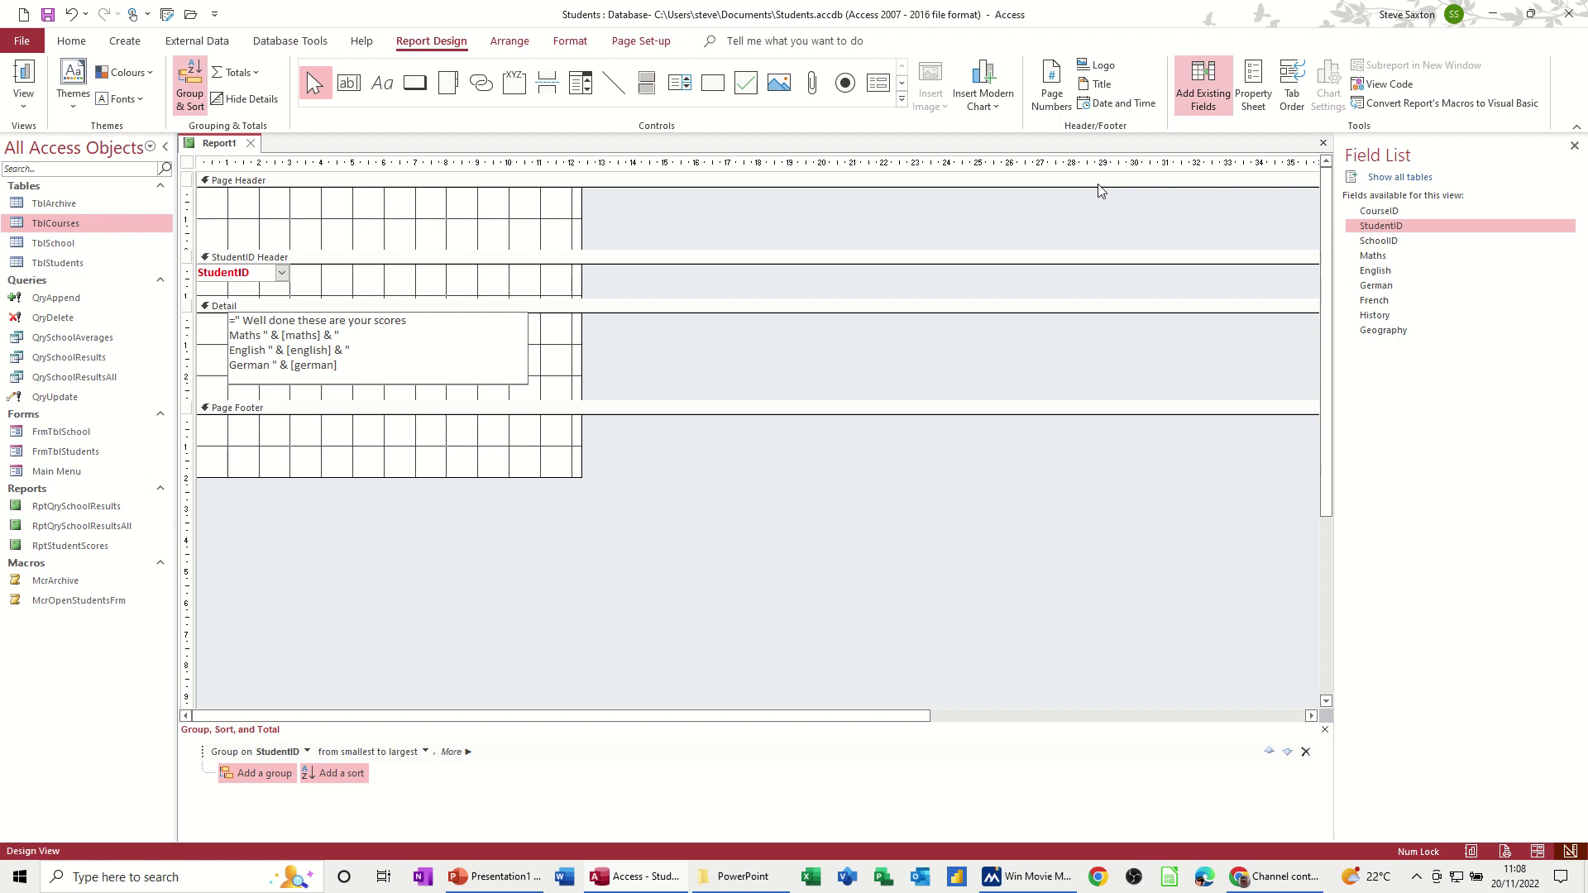
type("& \"")
key("ctrl+Return")
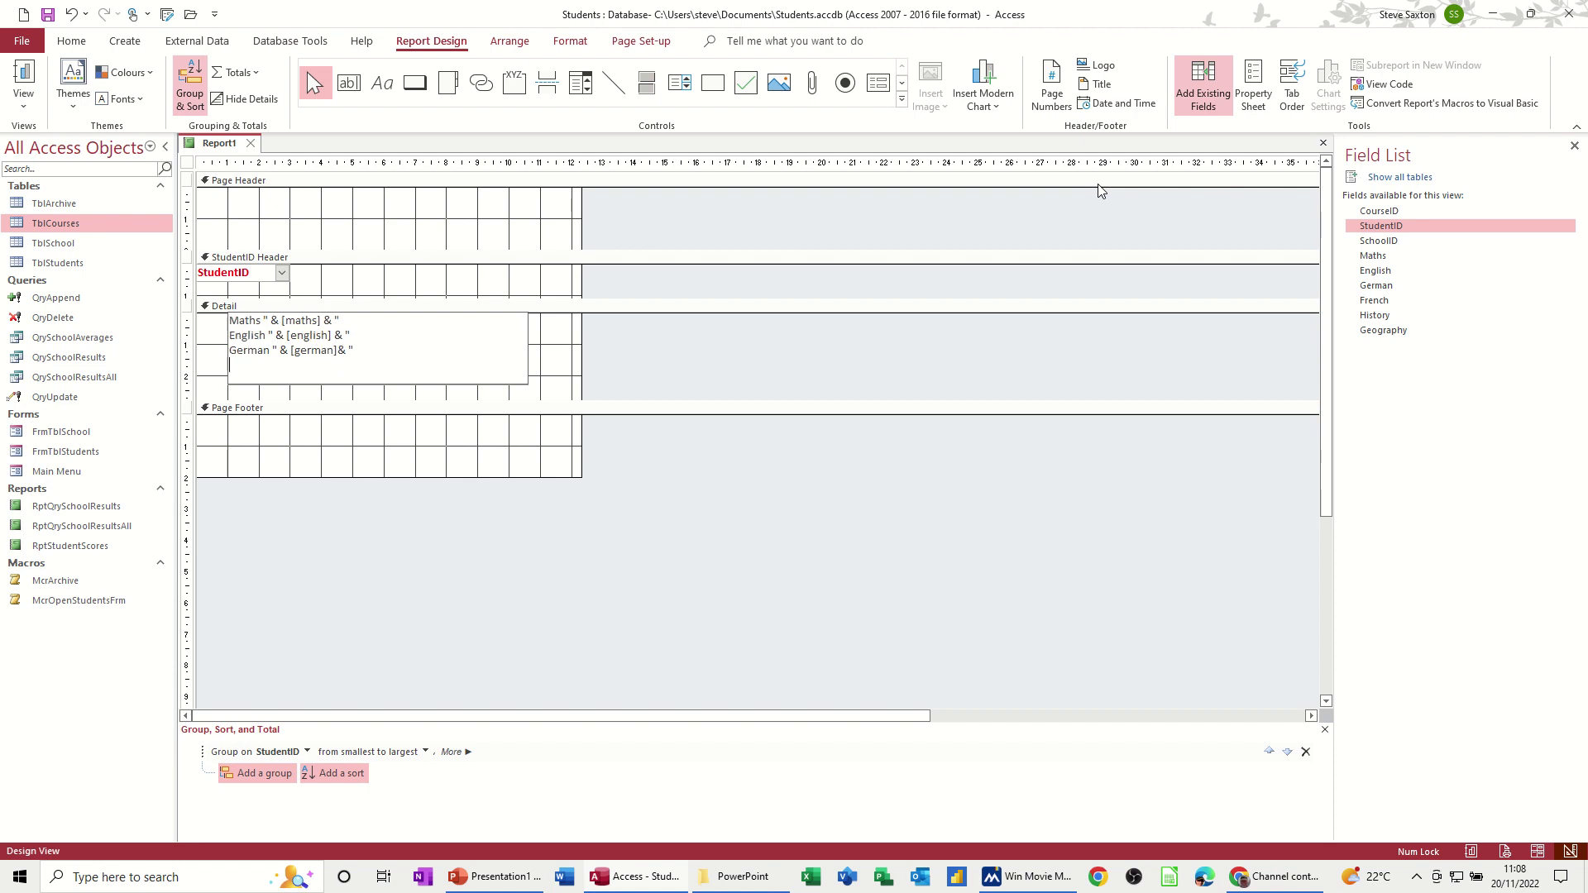
type("French \"&[french")
left_click(554, 362)
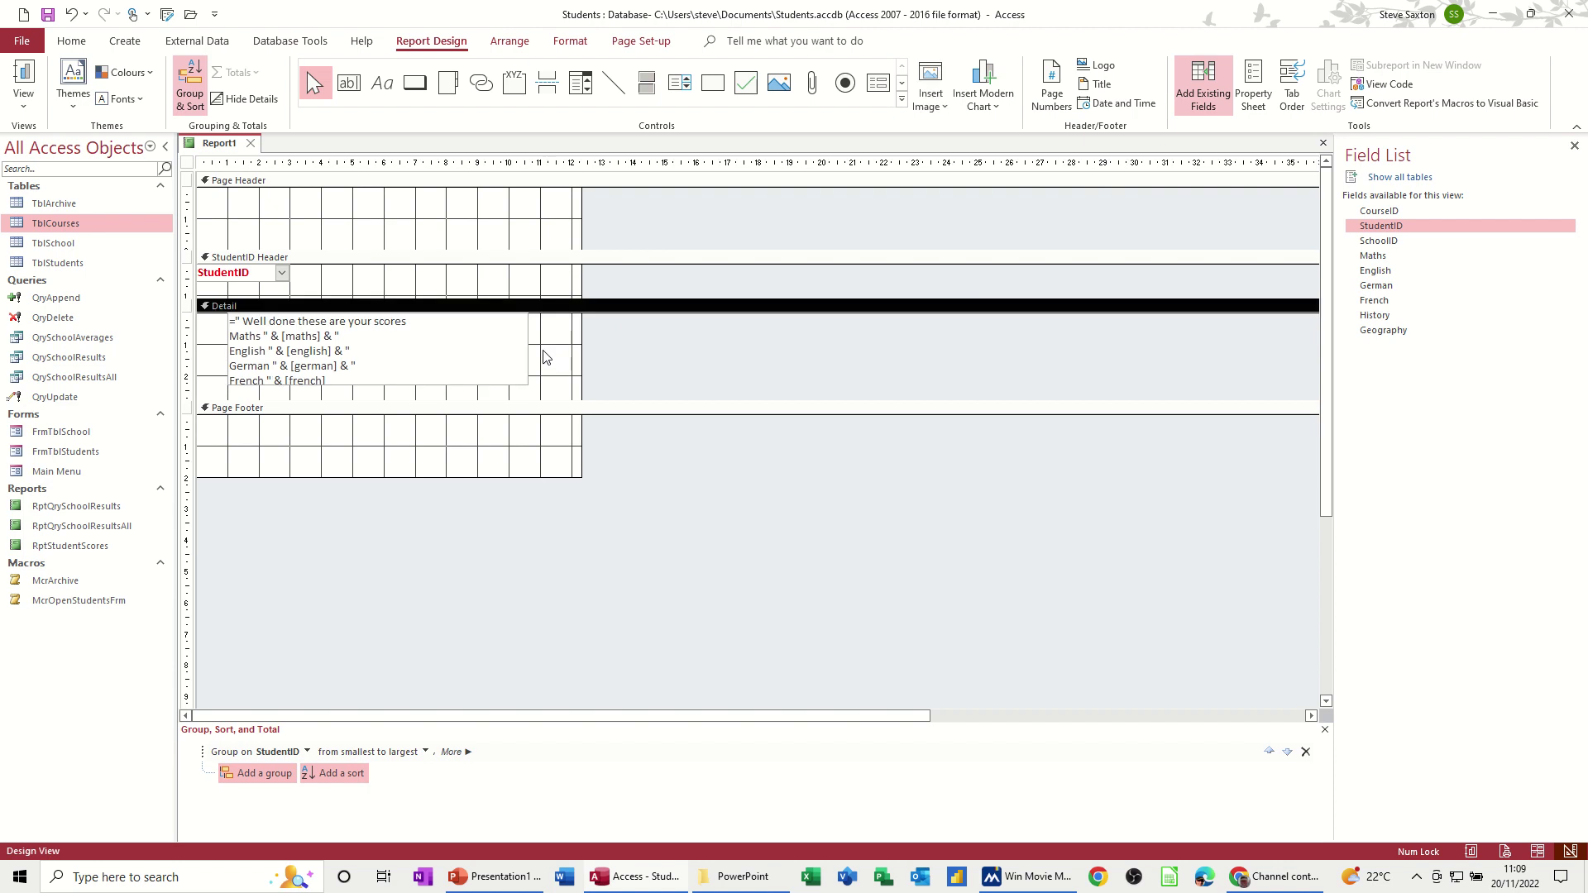
left_click(23, 74)
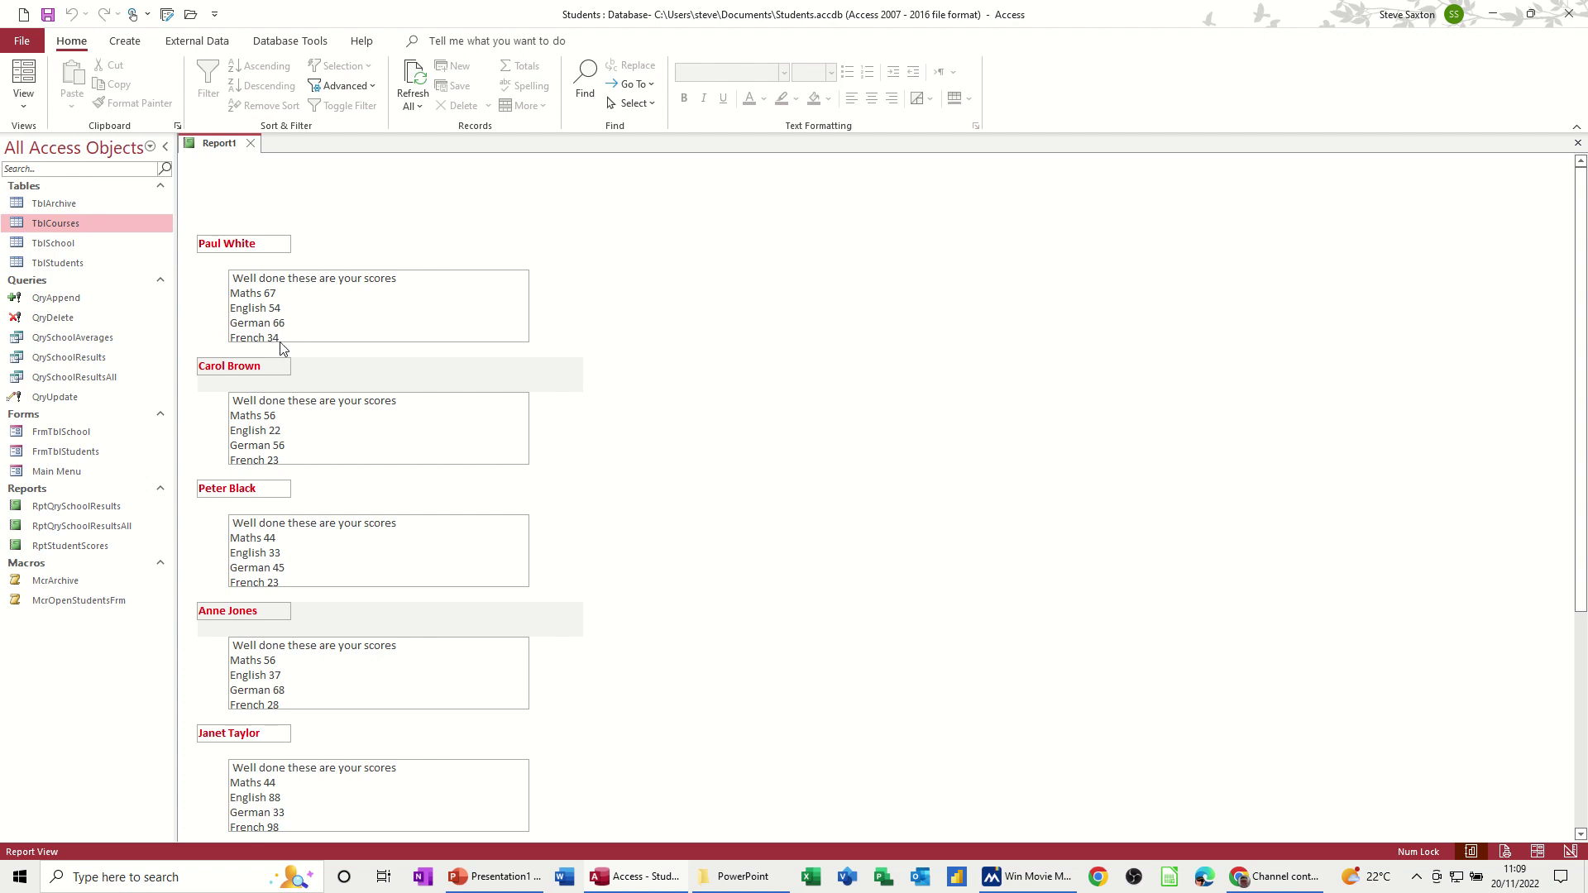
Set the scores text box's Can Grow property to Yes and confirm all four subjects show.
left_click(24, 95)
left_click(74, 259)
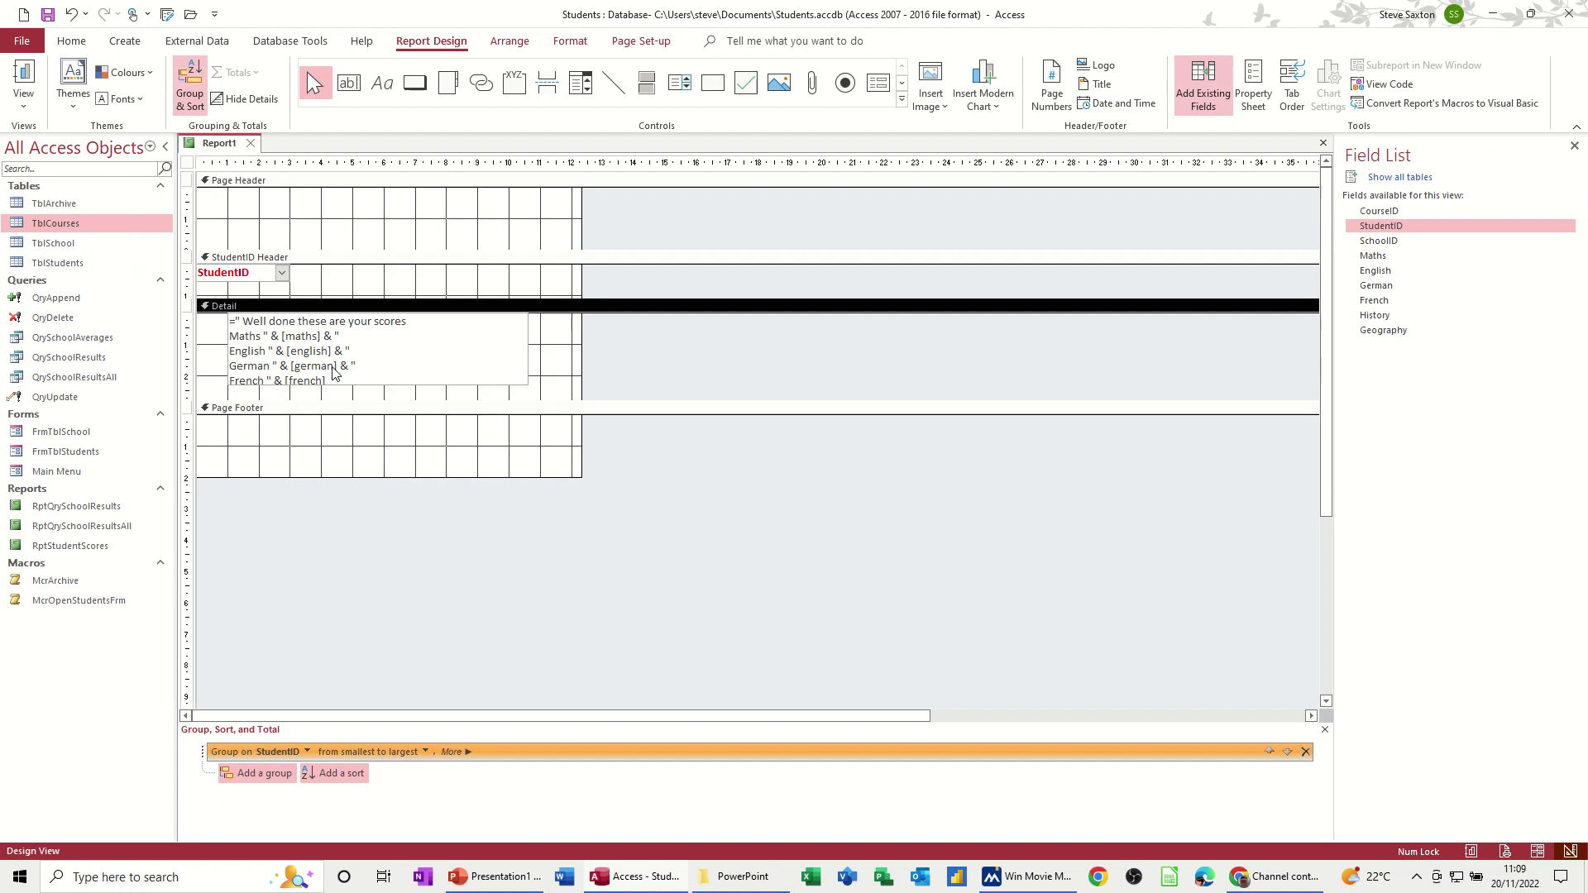
left_click(383, 383)
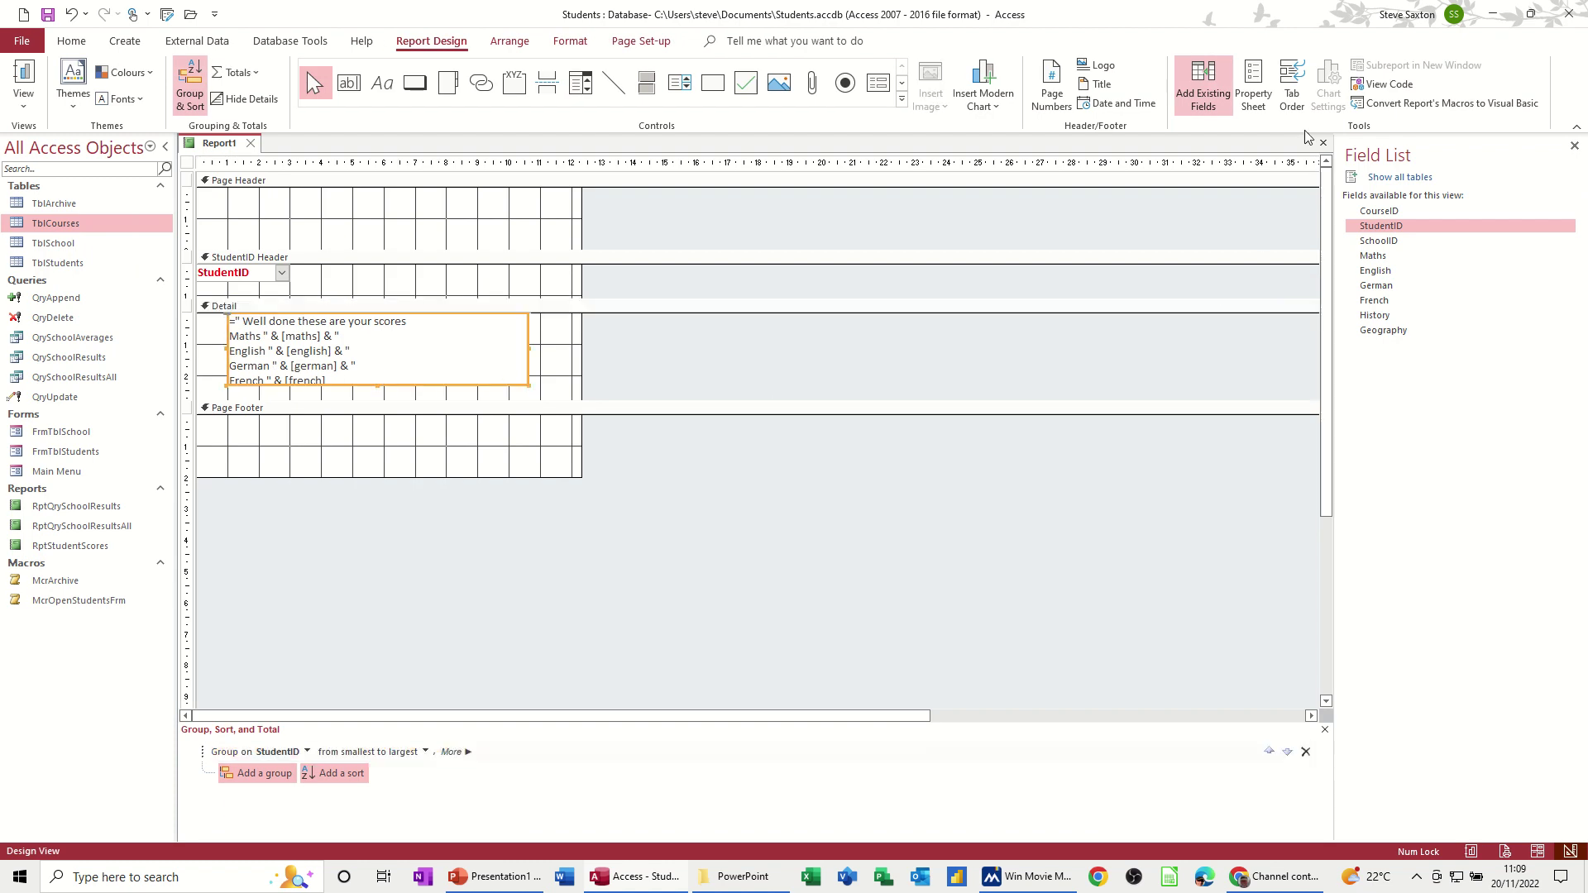
left_click(1254, 94)
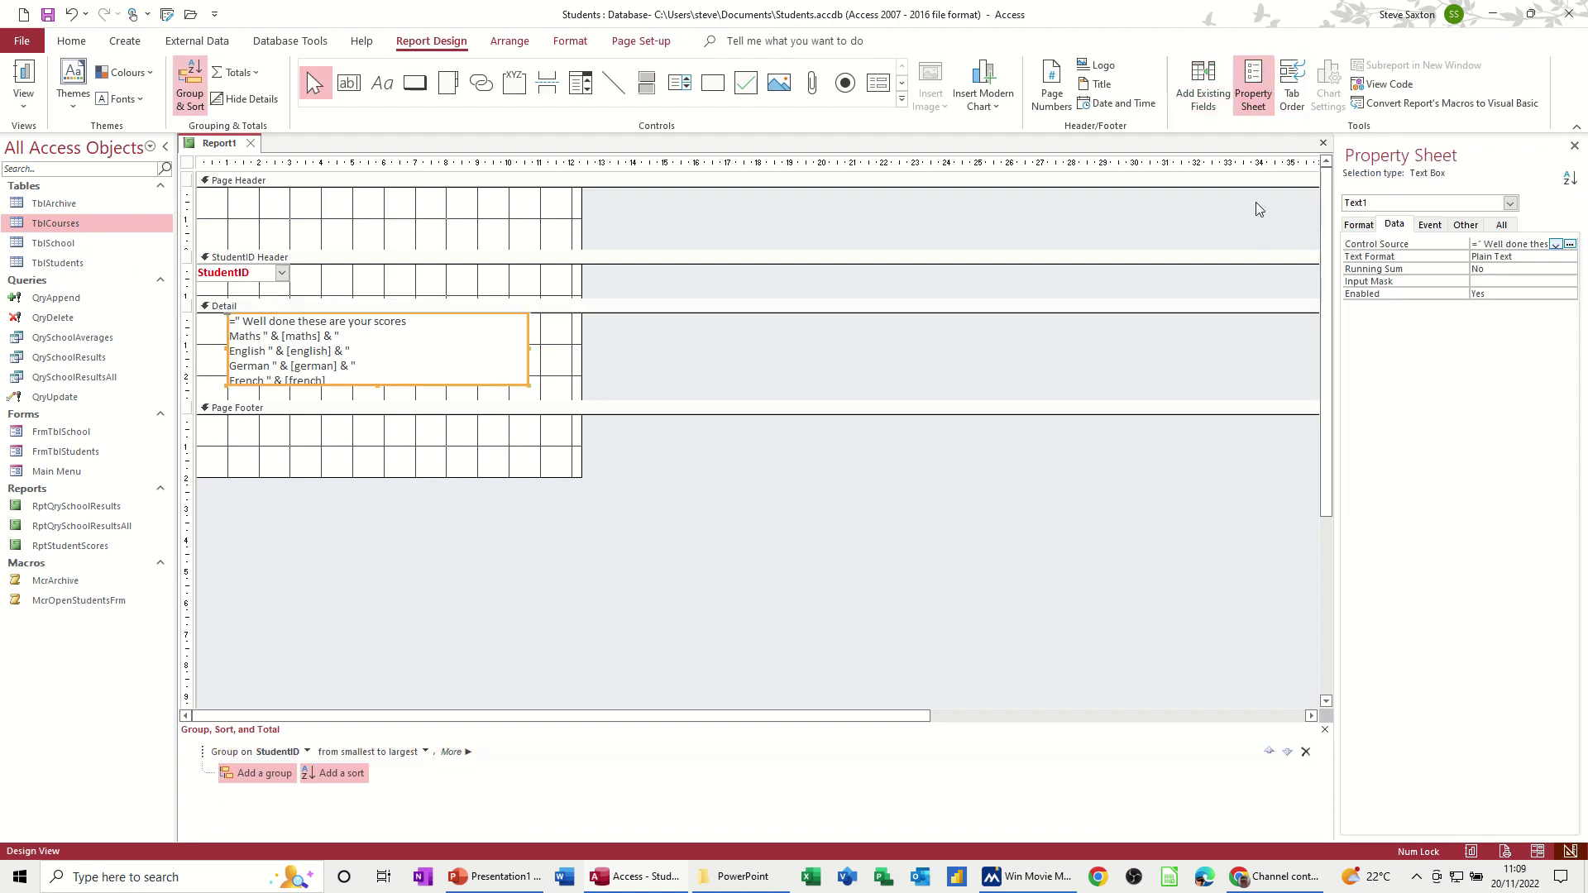
left_click(1351, 225)
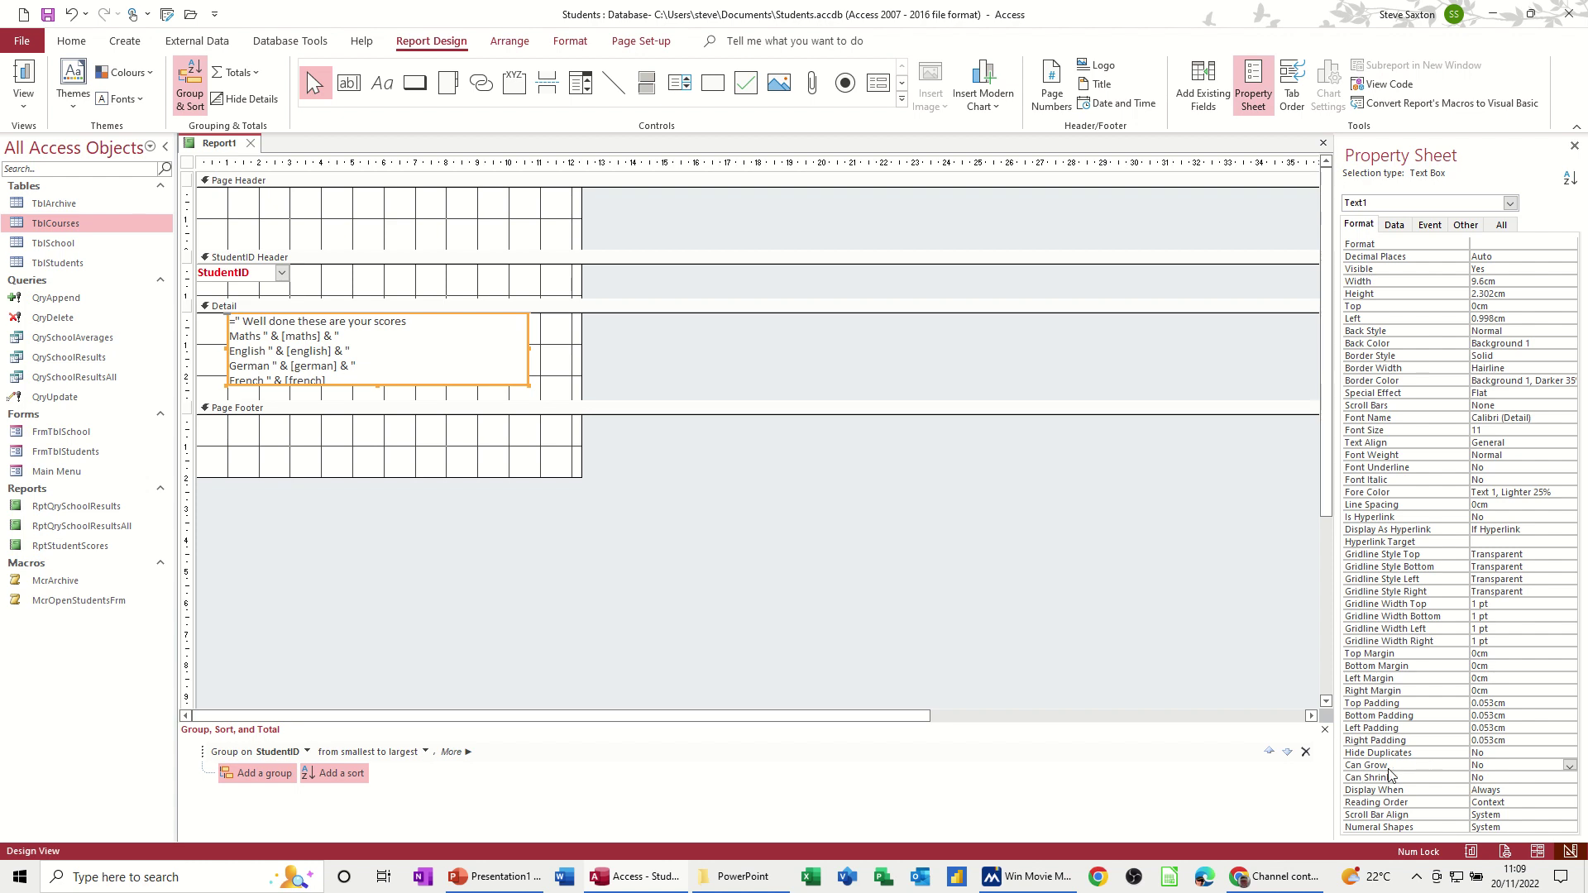
left_click(1569, 766)
left_click(1552, 778)
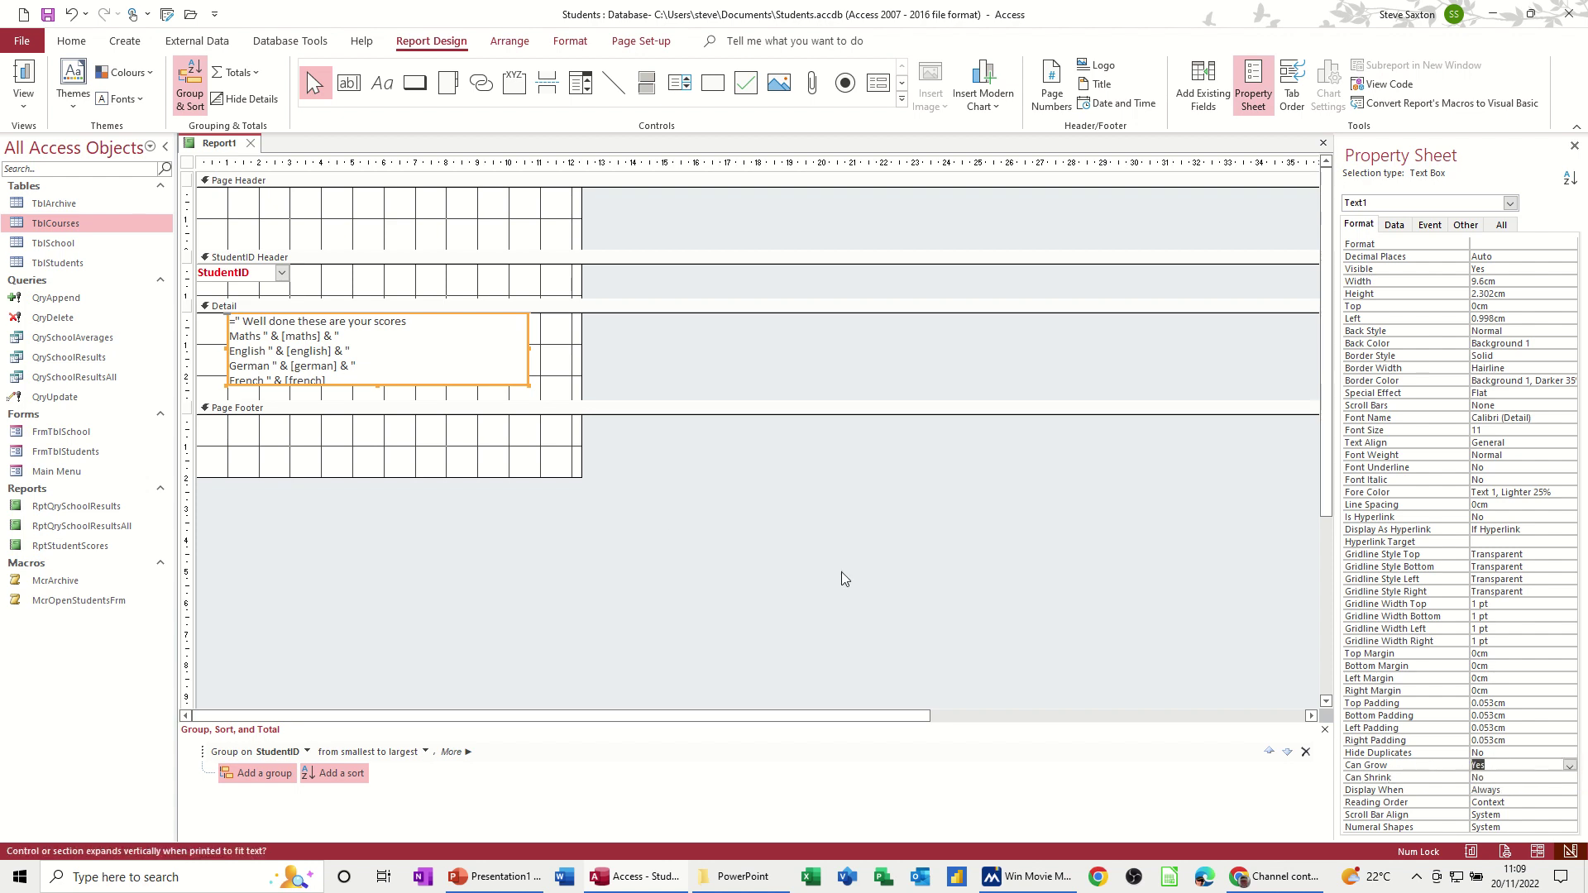
left_click(23, 76)
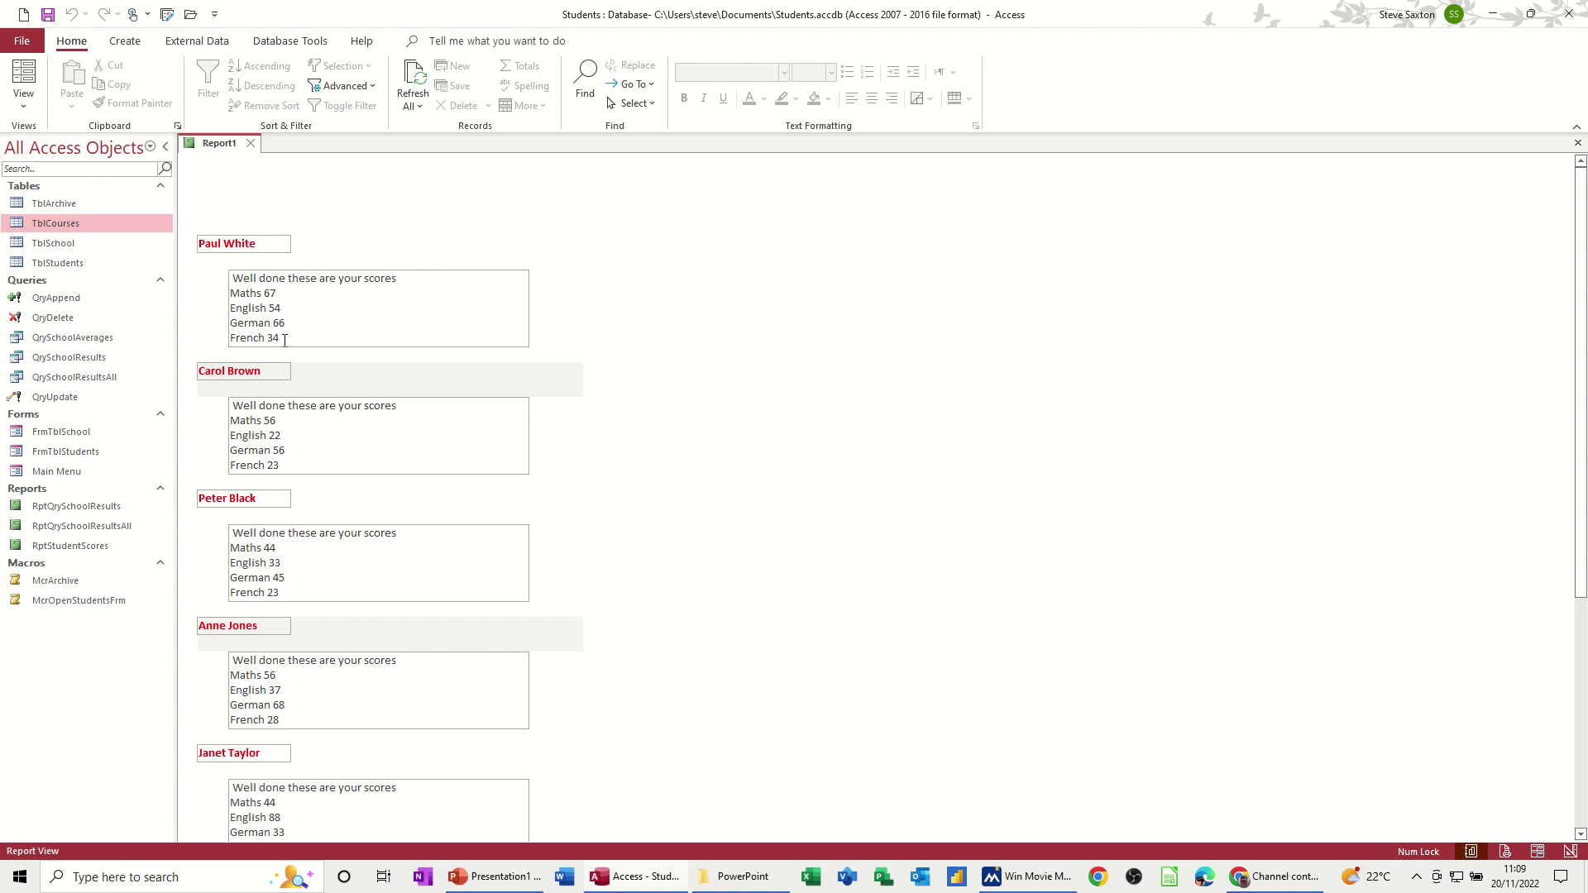
In Design View, append a new line reading History "&[history] to the scores text box expression.
left_click(24, 99)
left_click(47, 257)
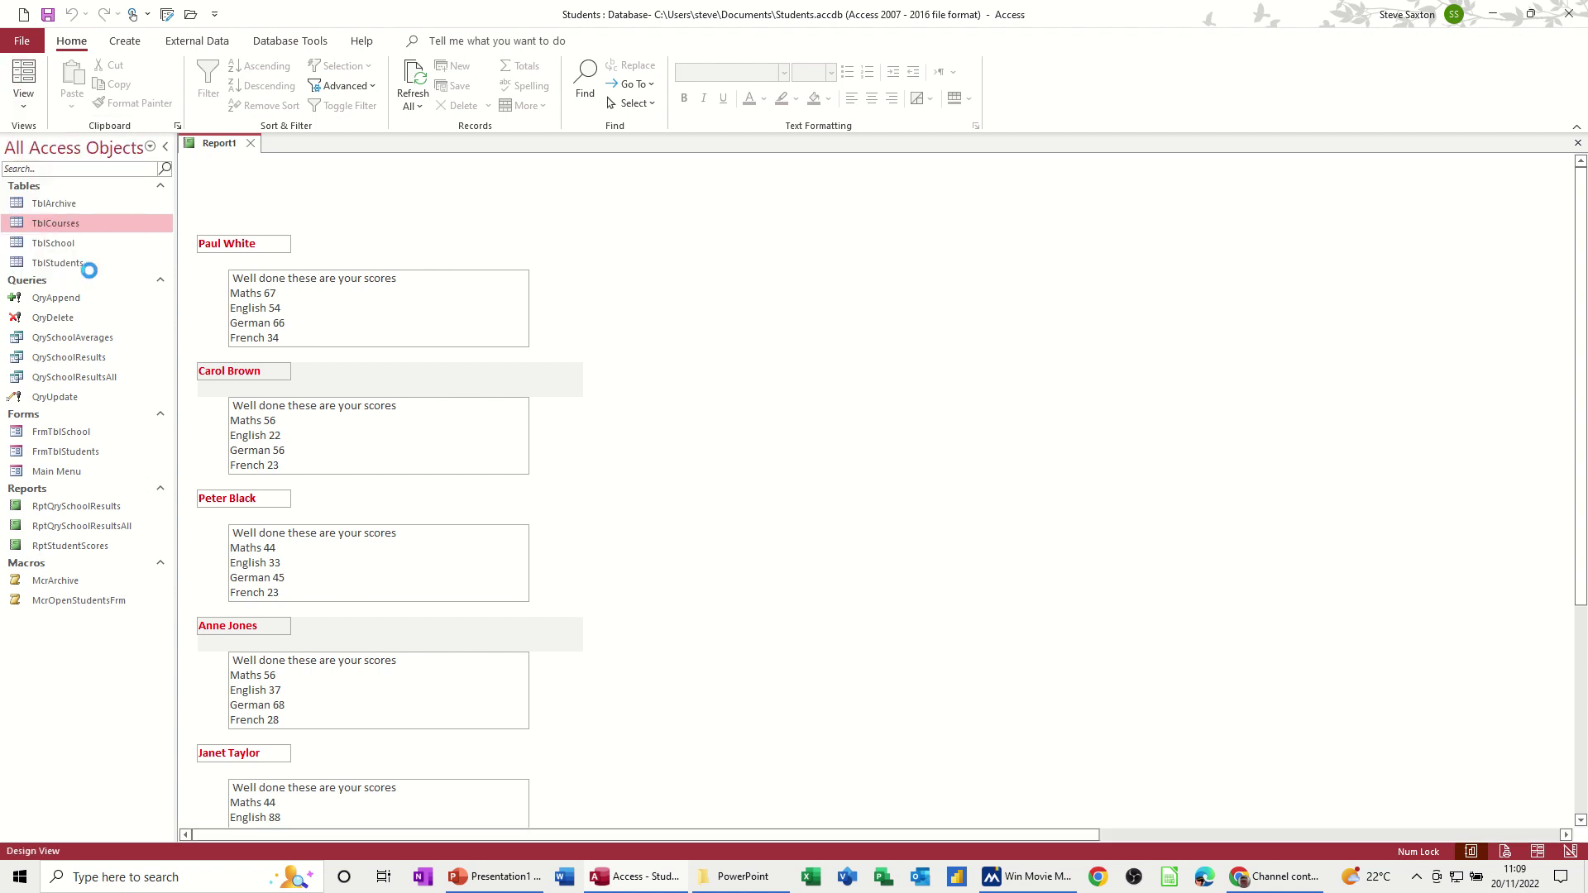
left_click(707, 320)
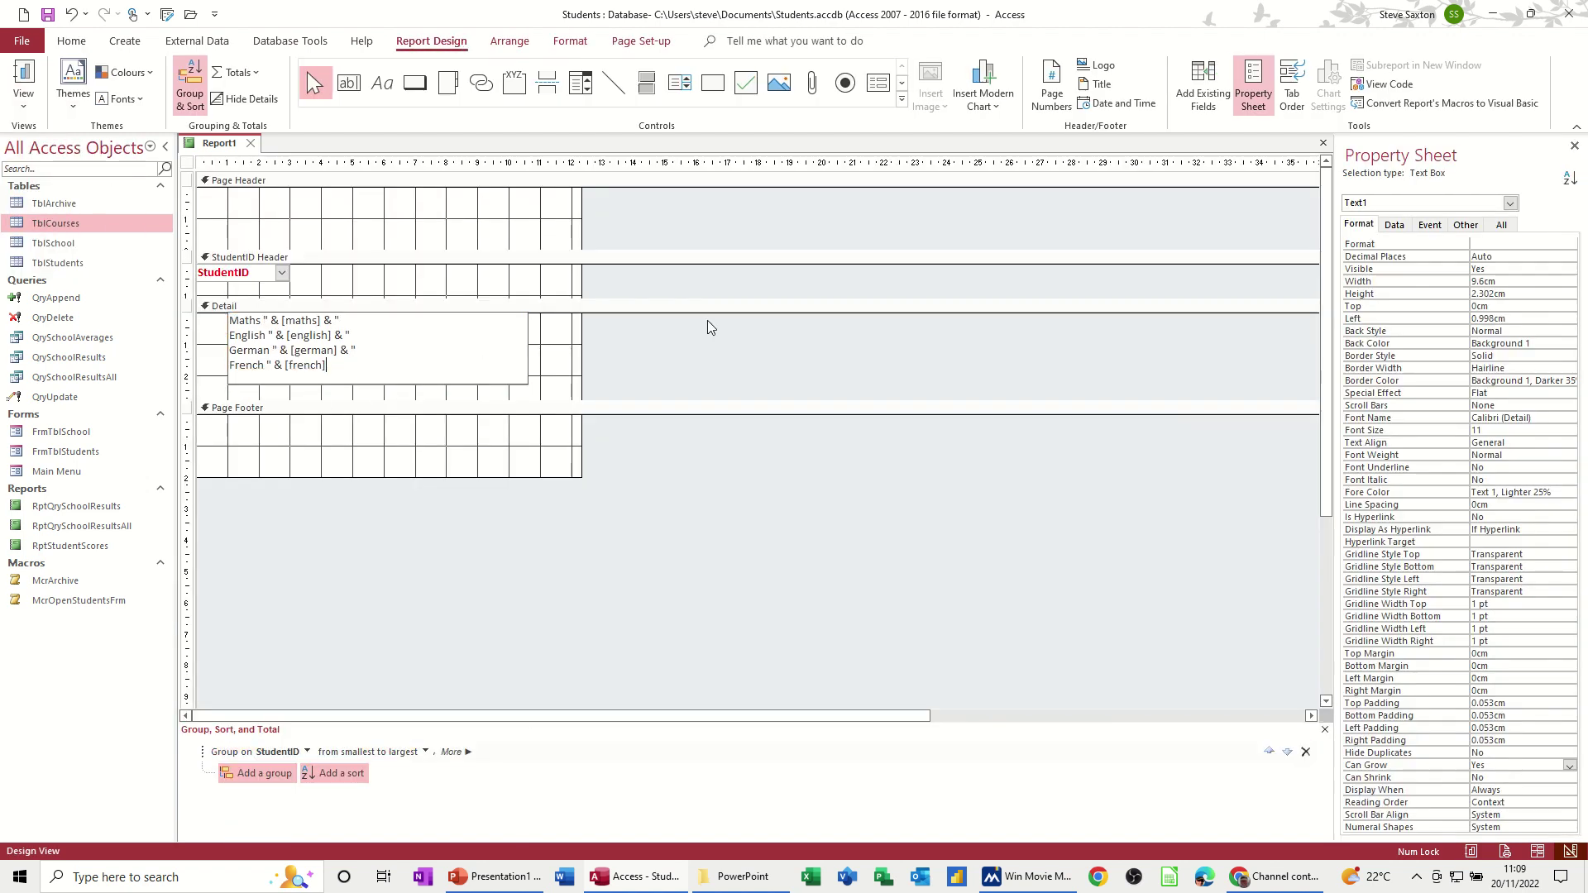
type("&\"")
key("ctrl+Return")
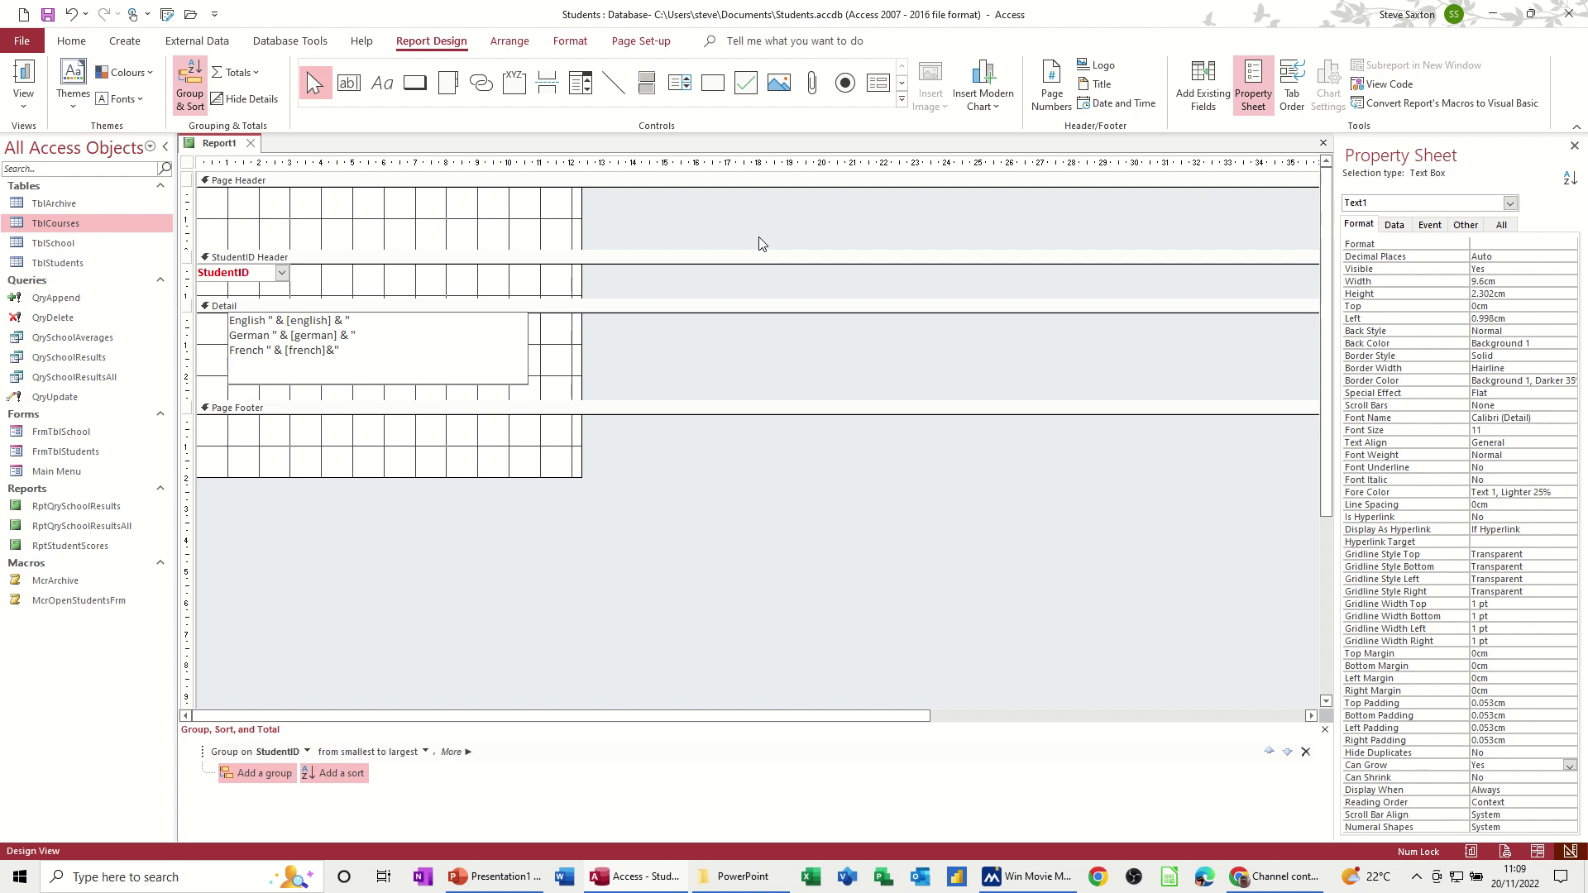
left_click(1203, 86)
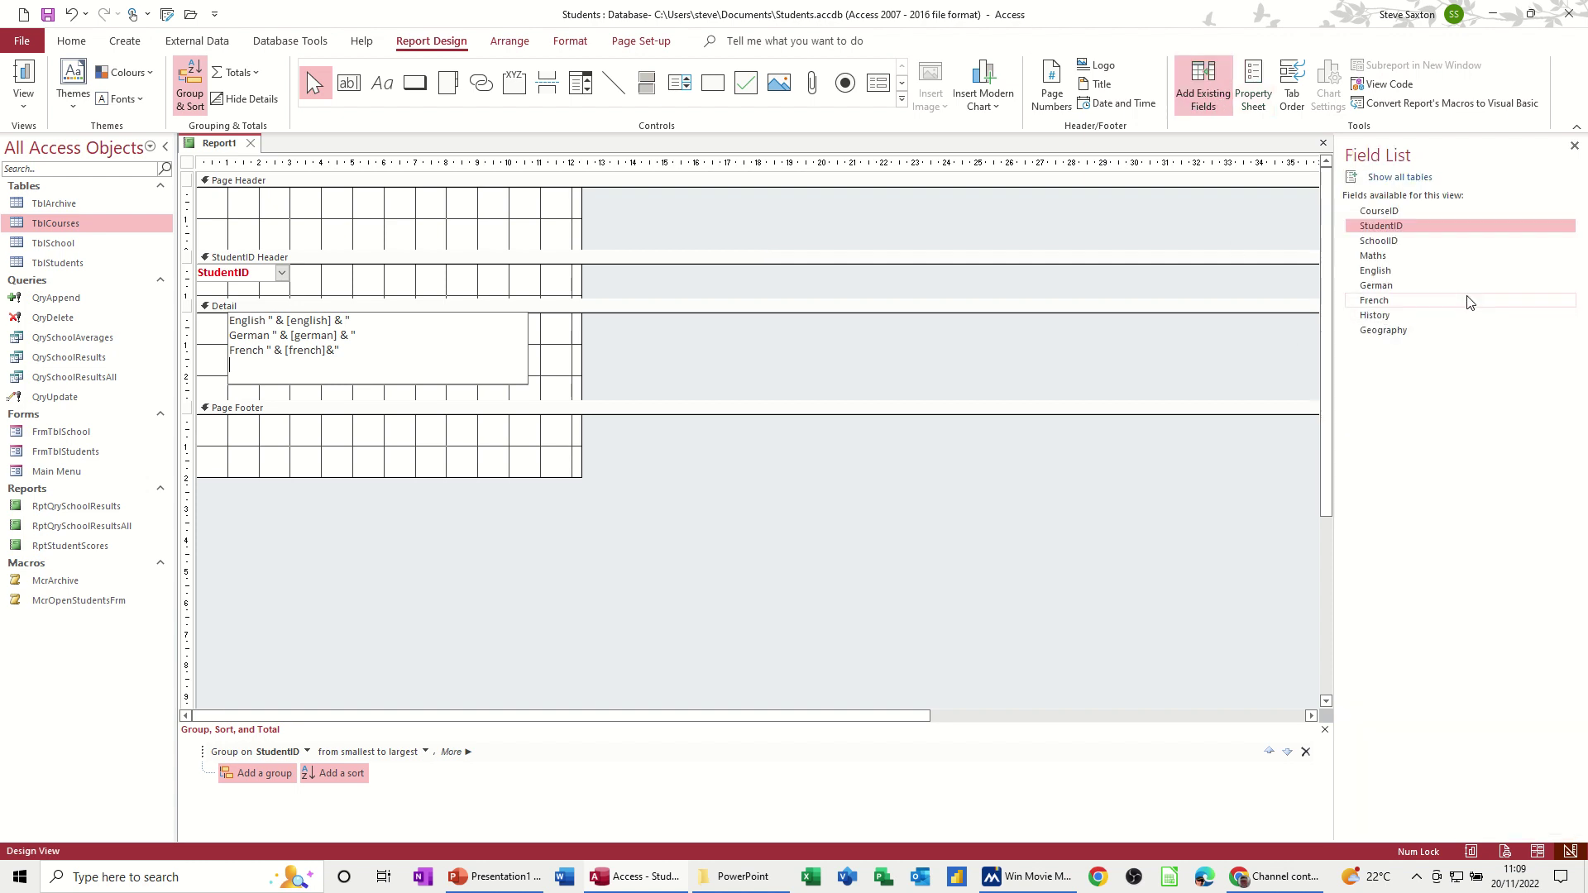
type("History \"&[history]")
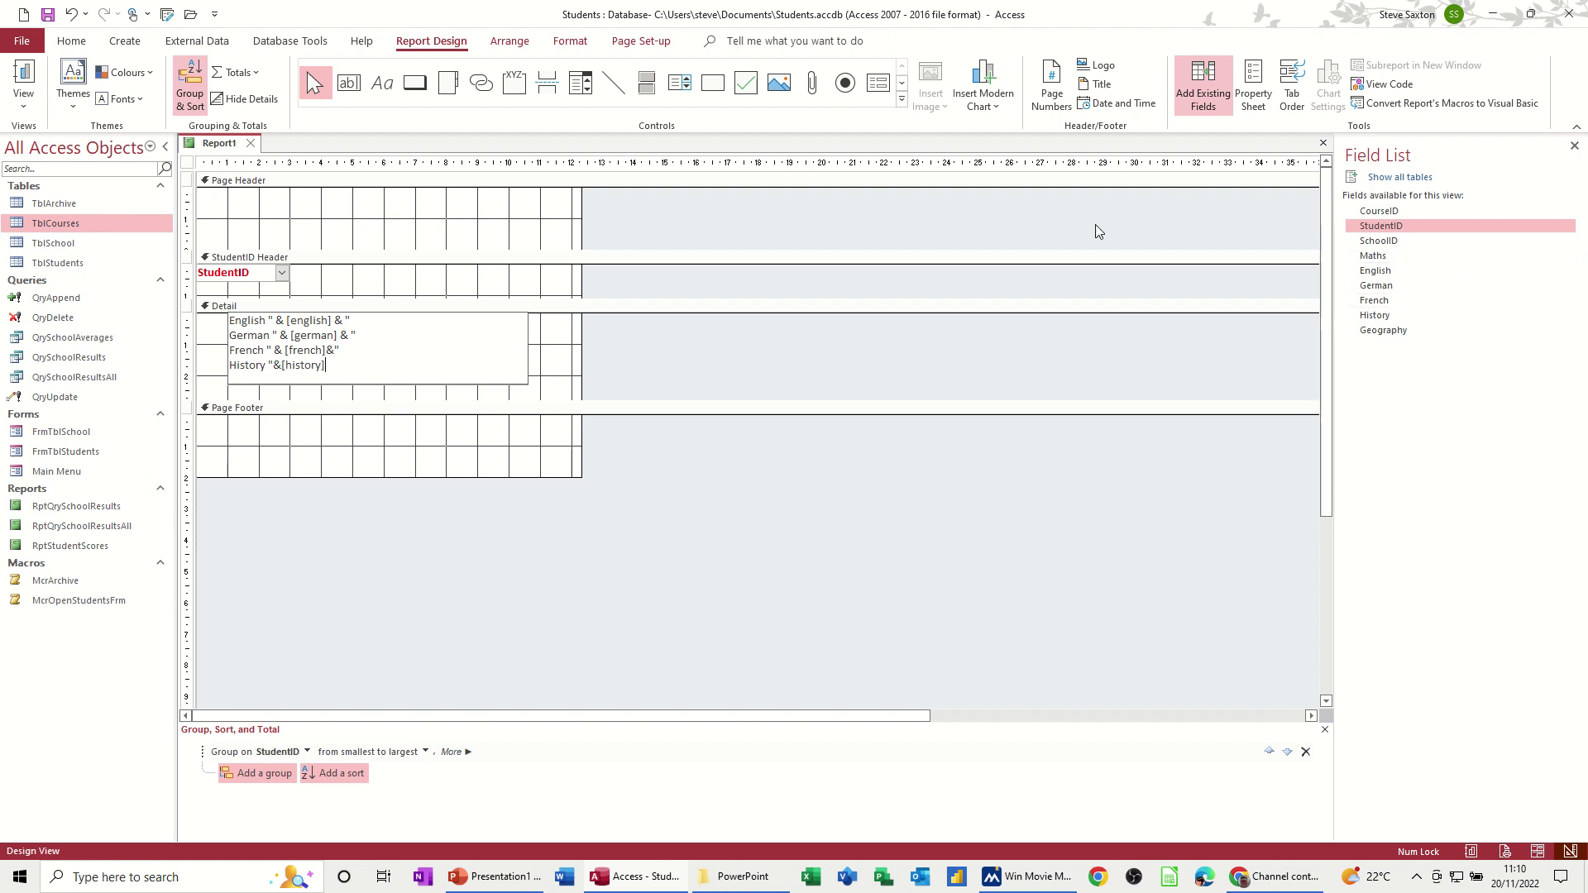
left_click(33, 86)
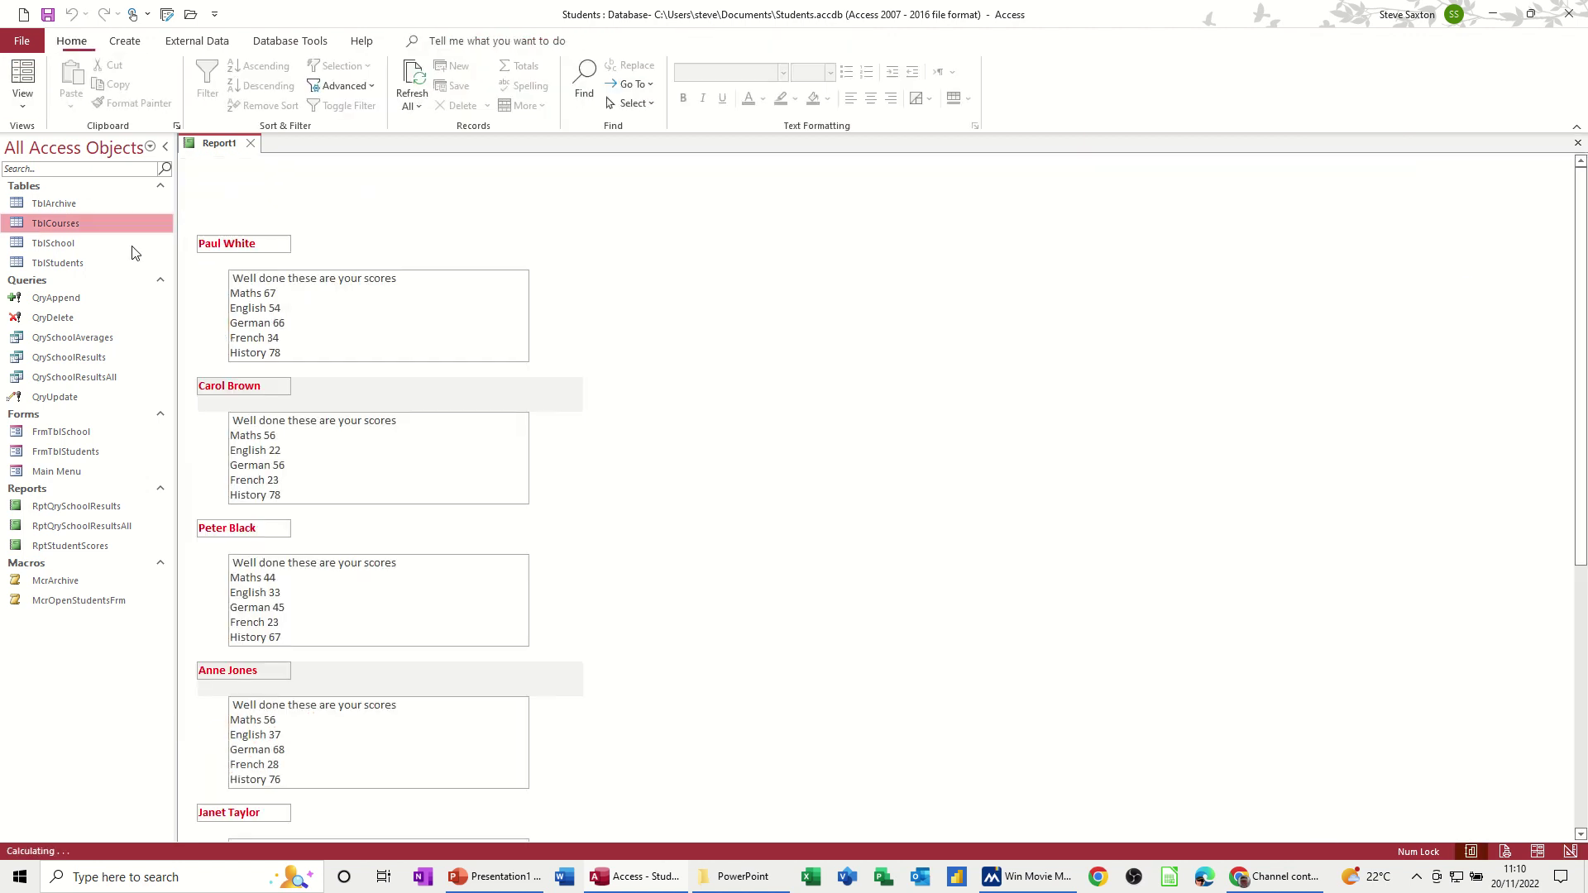